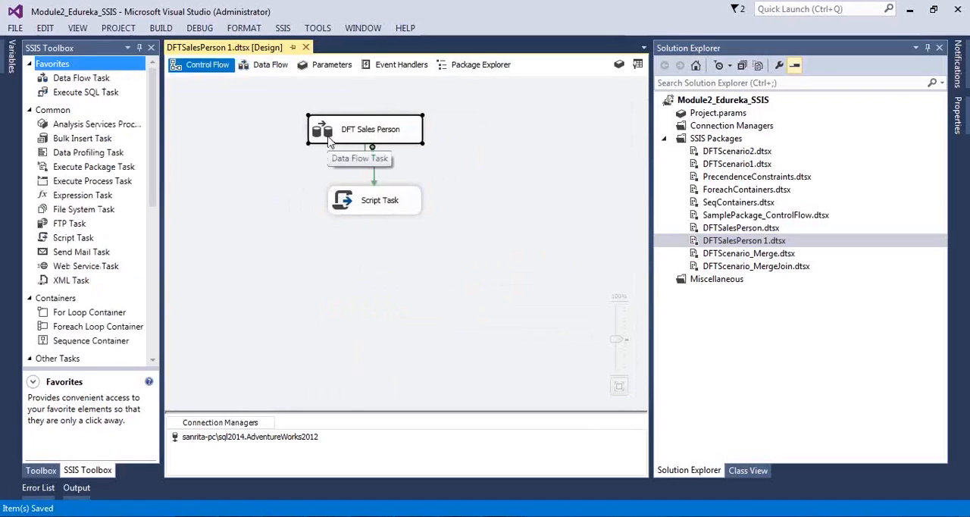
{"action": "left_click", "coordinate": [294, 166]}
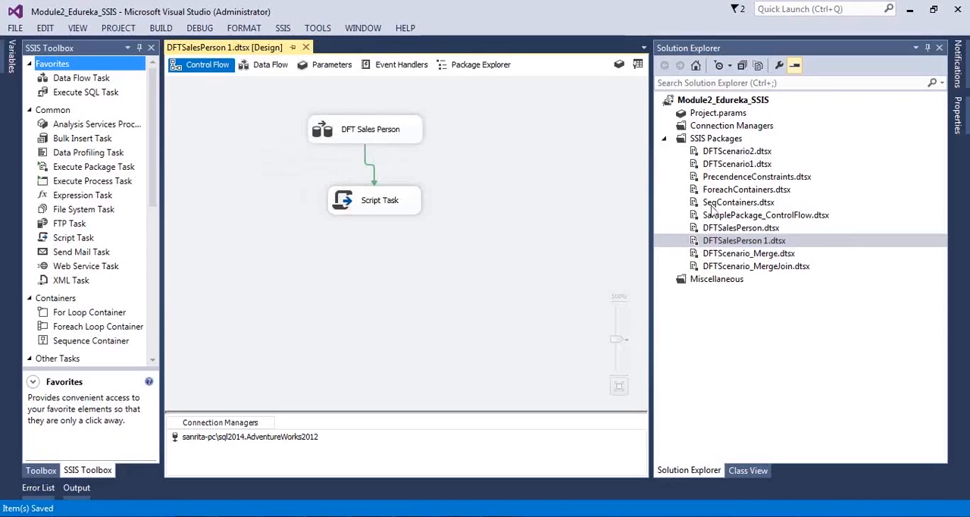
{"action": "left_click", "coordinate": [759, 243]}
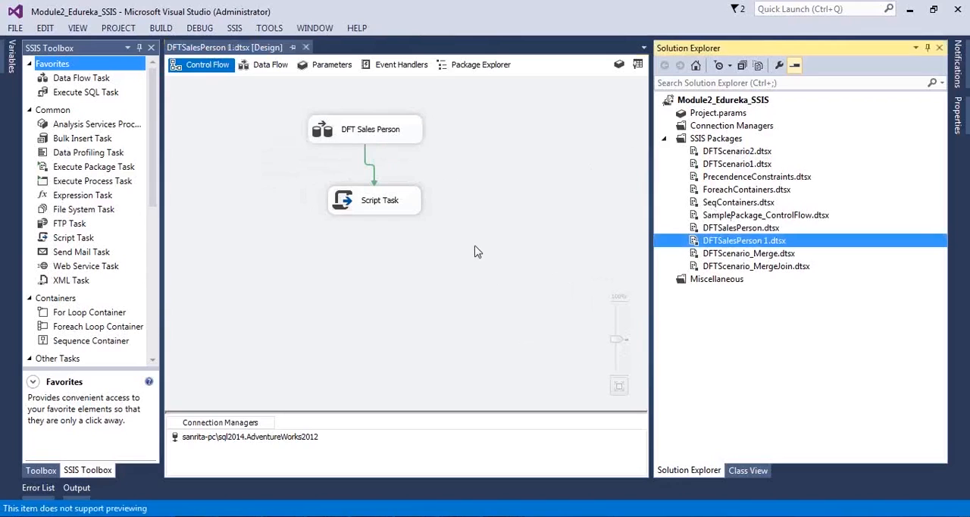
{"action": "left_click", "coordinate": [502, 172]}
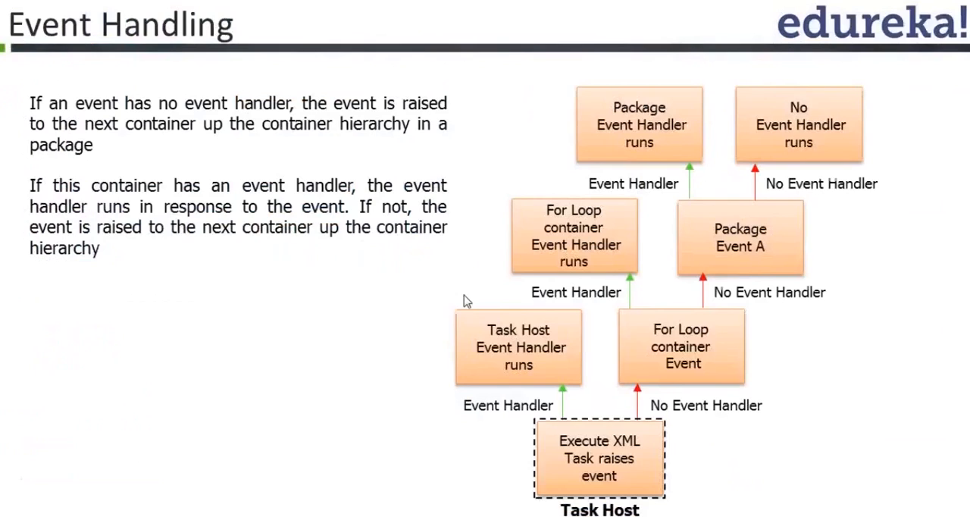
{"action": "key", "text": "ctrl+s"}
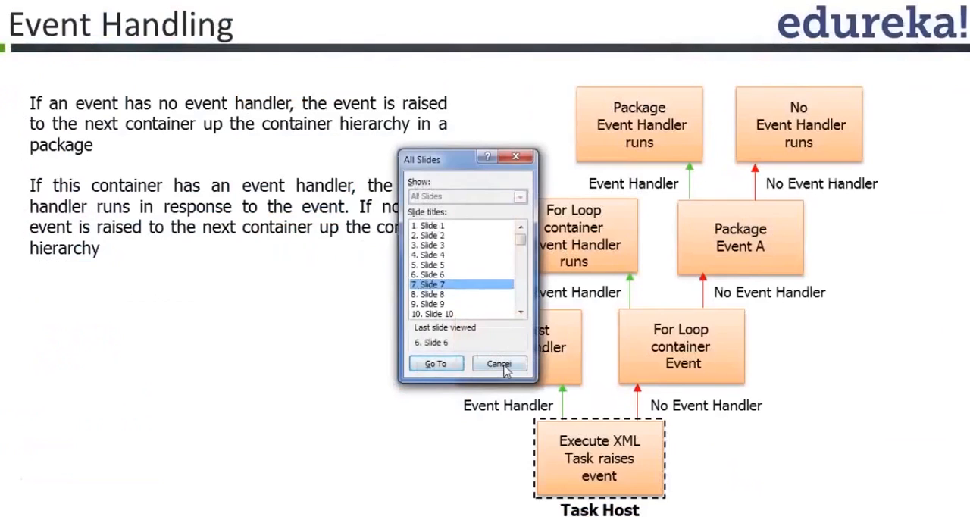
{"action": "left_click", "coordinate": [502, 365]}
{"action": "left_click", "coordinate": [525, 309]}
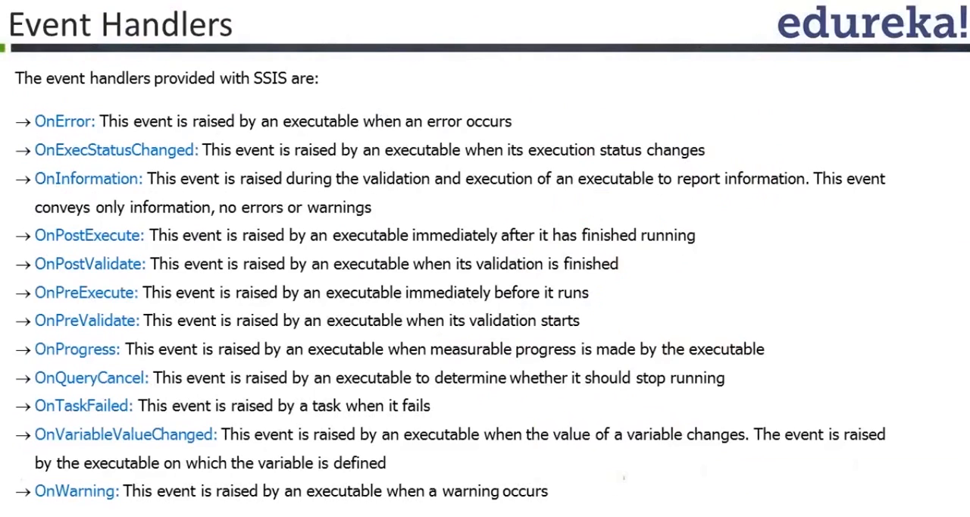
{"action": "key", "text": "Right"}
{"action": "key", "text": "Left"}
{"action": "key", "text": "Right"}
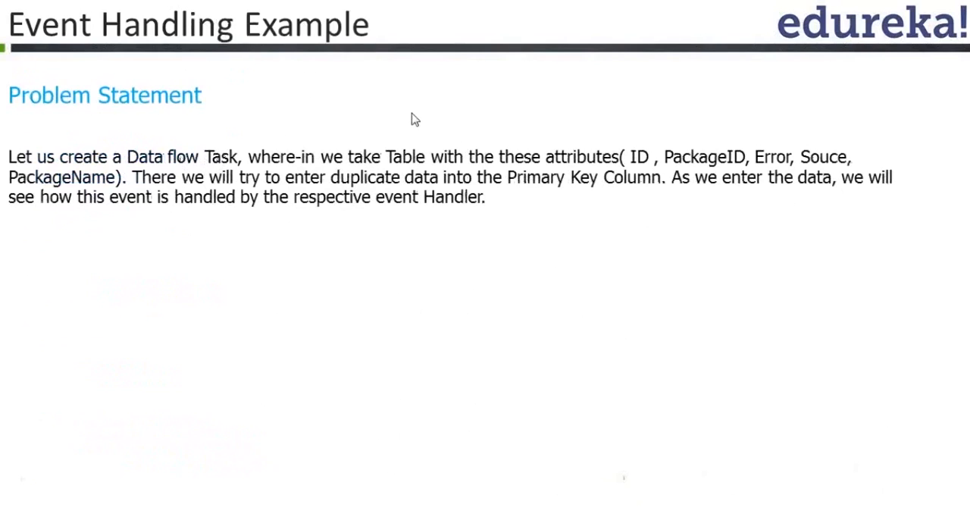
{"action": "key", "text": "Right"}
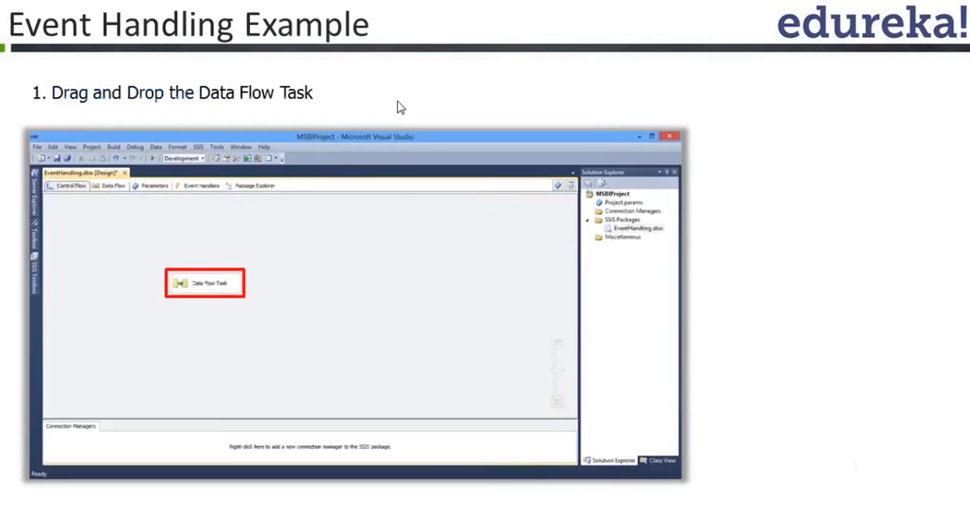
{"action": "key", "text": "Left"}
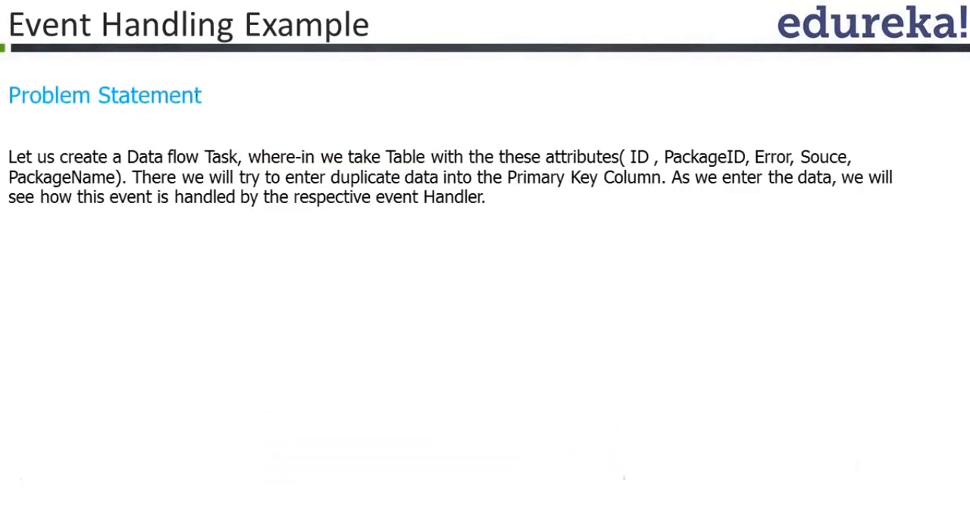
{"action": "key", "text": "Left"}
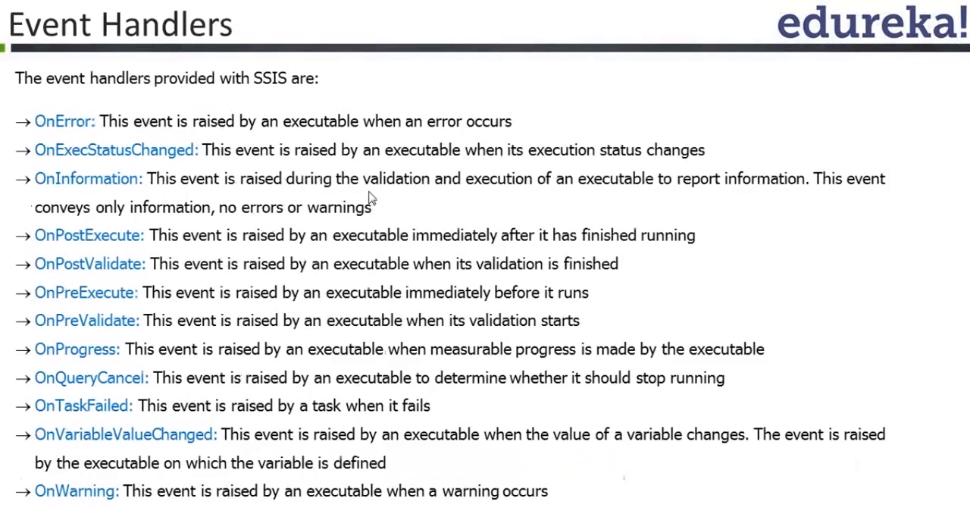
Step: Switch to Visual Studio, save the open package and create an Integration Services project named Module3_Edureka_SSIS
{"action": "key", "text": "alt+Tab"}
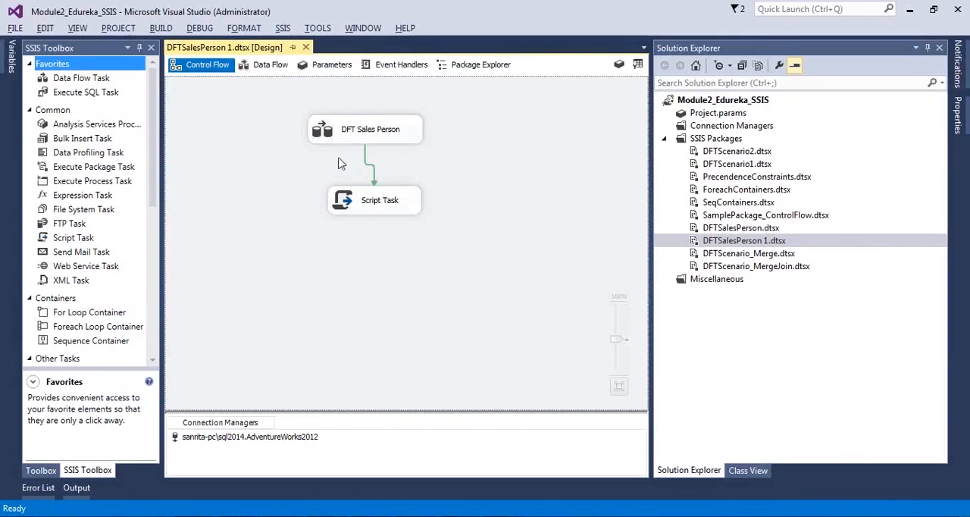
{"action": "key", "text": "ctrl+s"}
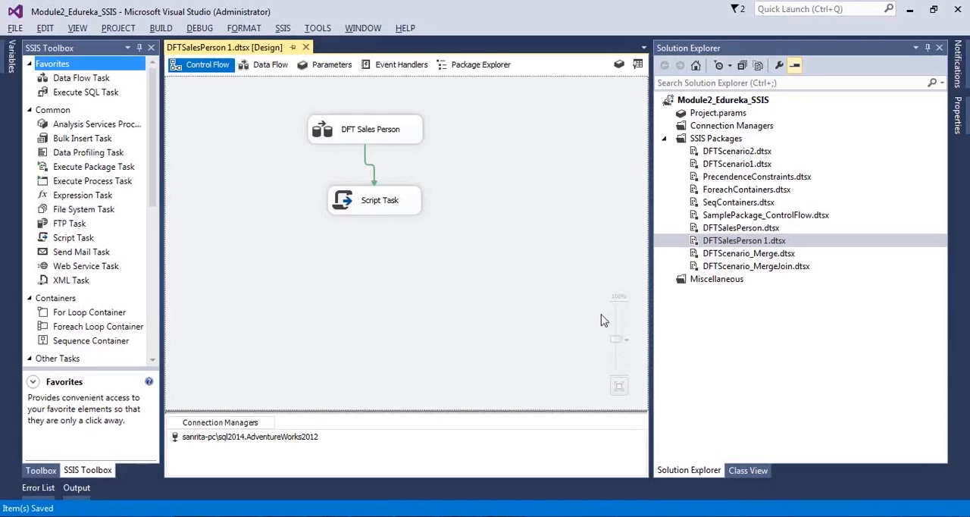
{"action": "left_click", "coordinate": [18, 29]}
{"action": "mouse_move", "coordinate": [36, 46]}
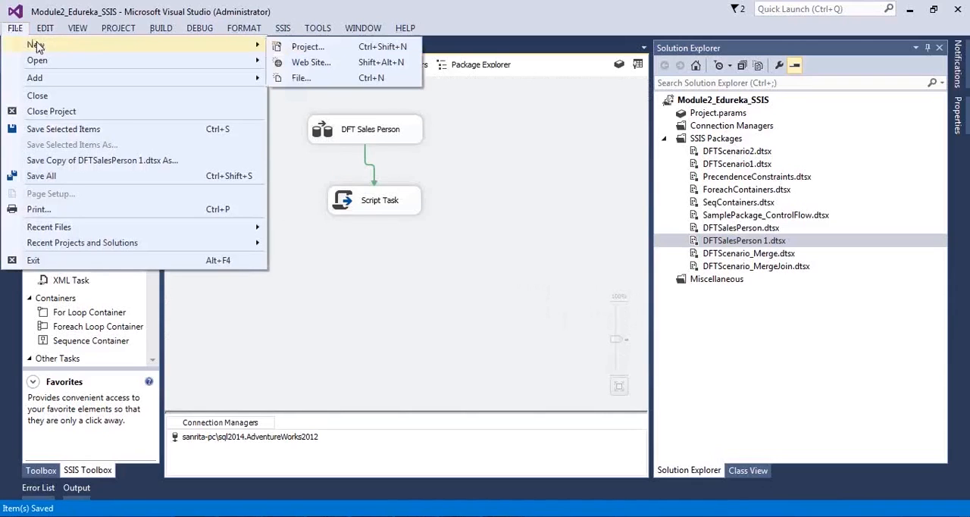
{"action": "left_click", "coordinate": [379, 47]}
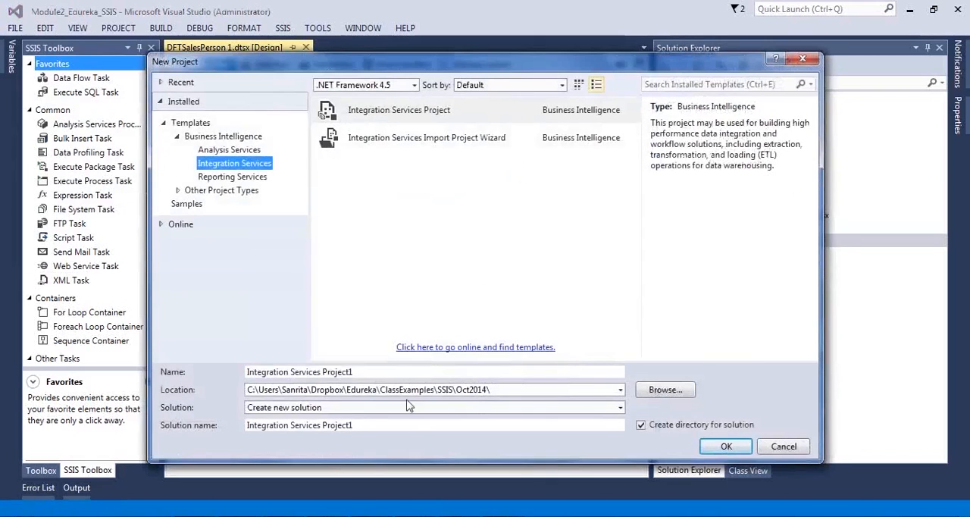
{"action": "left_click", "coordinate": [388, 375]}
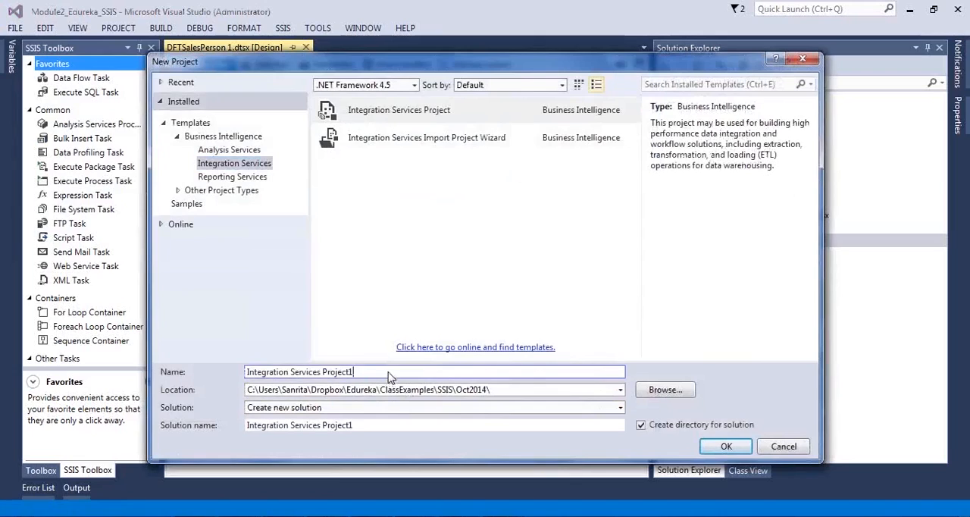
{"action": "triple_click", "coordinate": [388, 375]}
{"action": "type", "text": "Moo"}
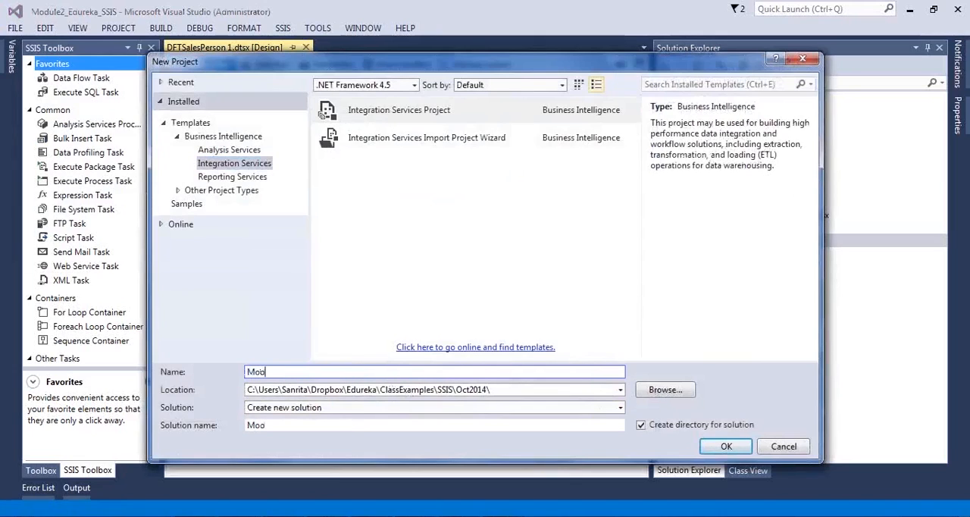
{"action": "type", "text": "ue"}
{"action": "type", "text": "l"}
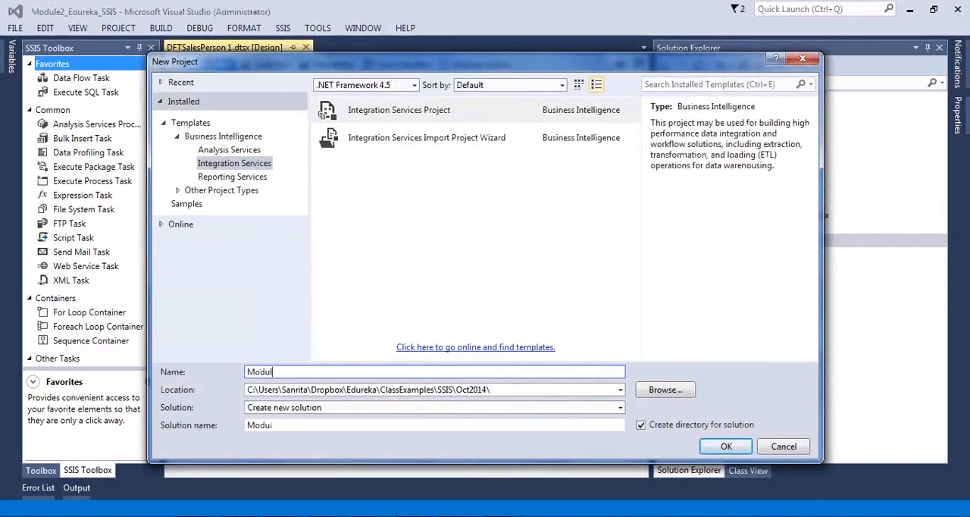
{"action": "type", "text": "e3_Edureka_SSIS"}
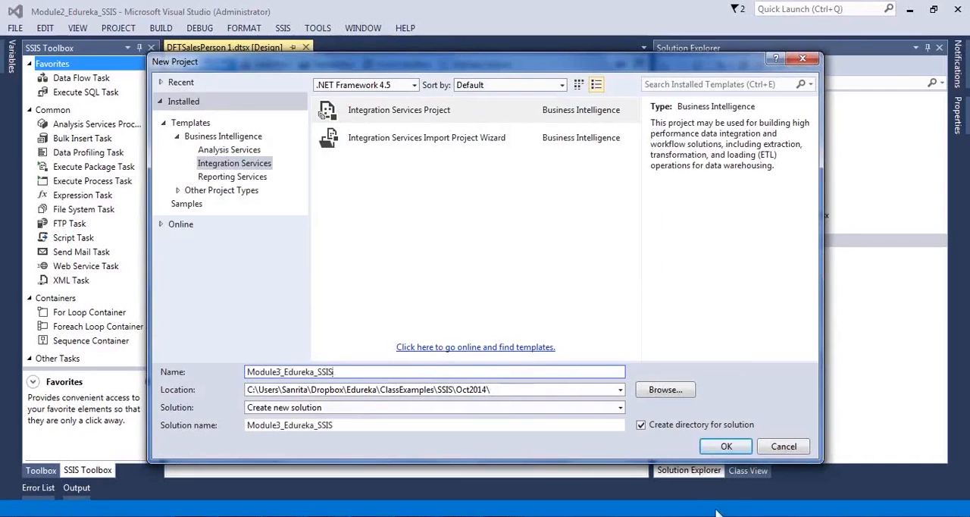
{"action": "left_click", "coordinate": [724, 447]}
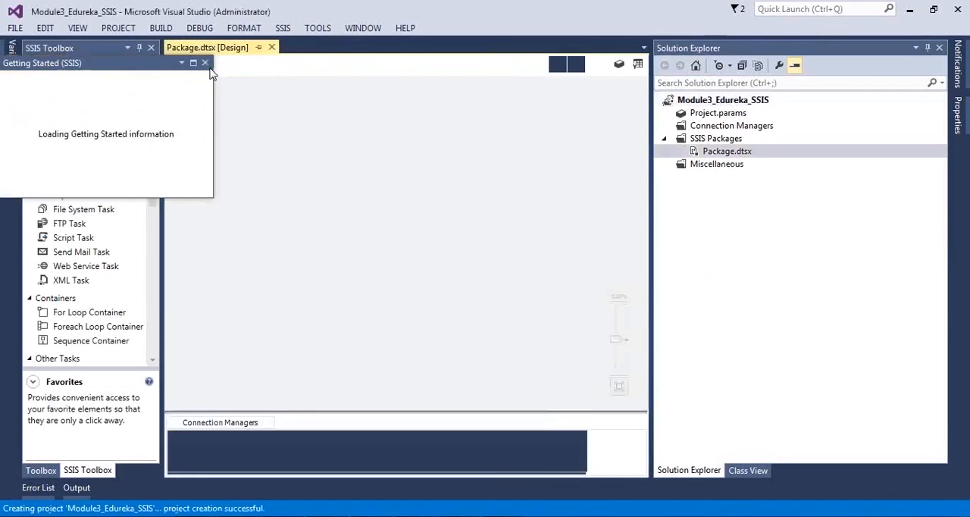
{"action": "left_click", "coordinate": [205, 64]}
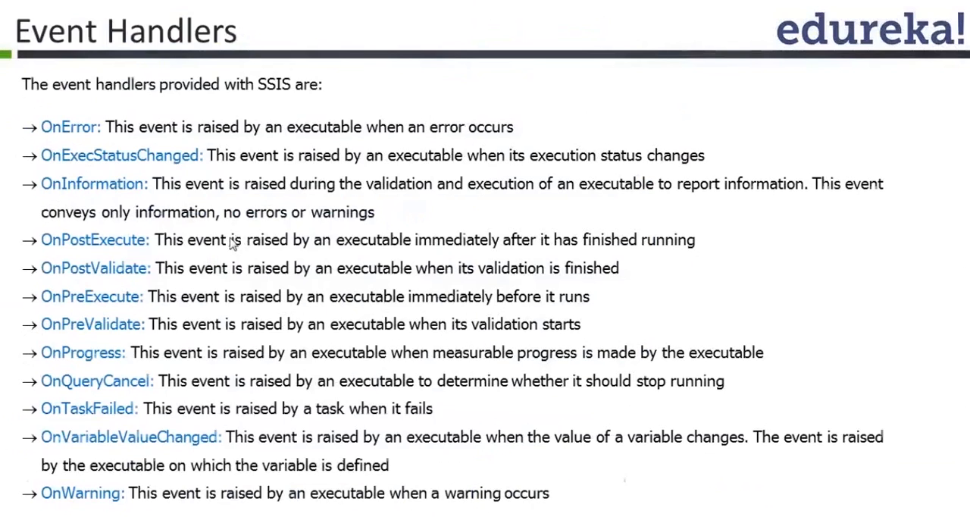
{"action": "left_click", "coordinate": [332, 236]}
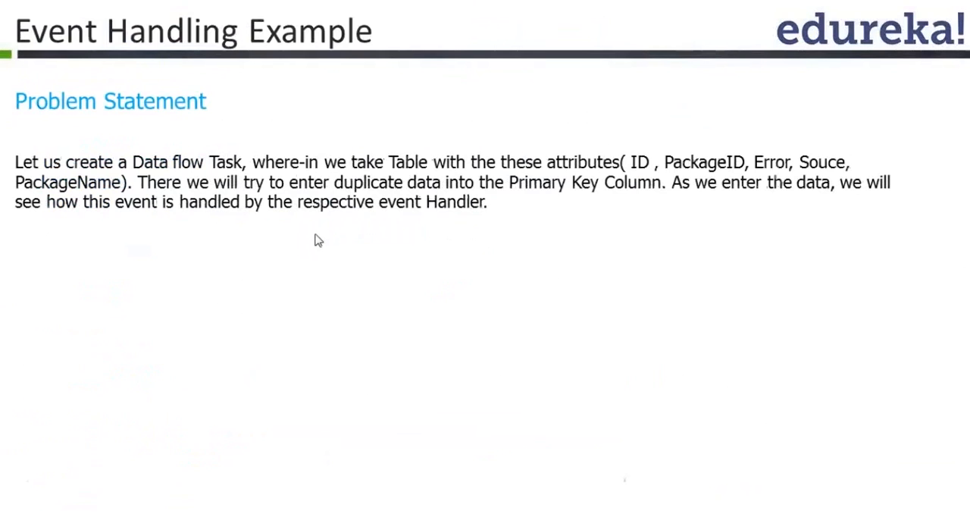
{"action": "key", "text": "alt+Tab"}
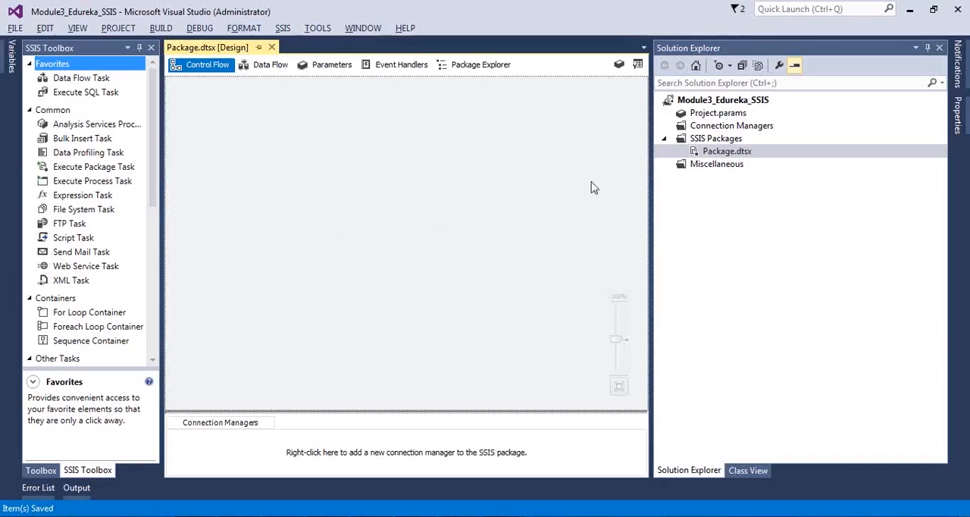
Step: Rename the SSIS package Package.dtsx in the project as EventHandlers.dtsx
{"action": "left_click", "coordinate": [722, 153]}
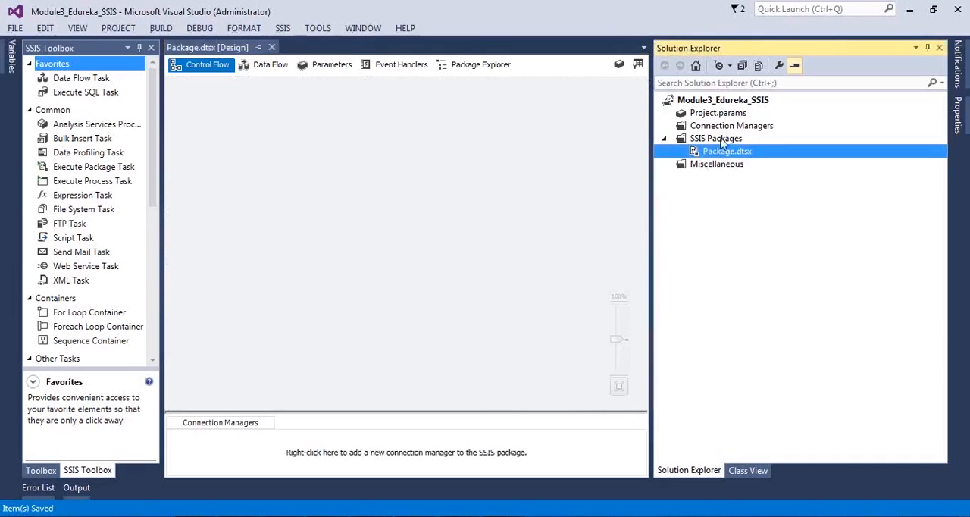
{"action": "right_click", "coordinate": [721, 142]}
{"action": "left_click", "coordinate": [716, 152]}
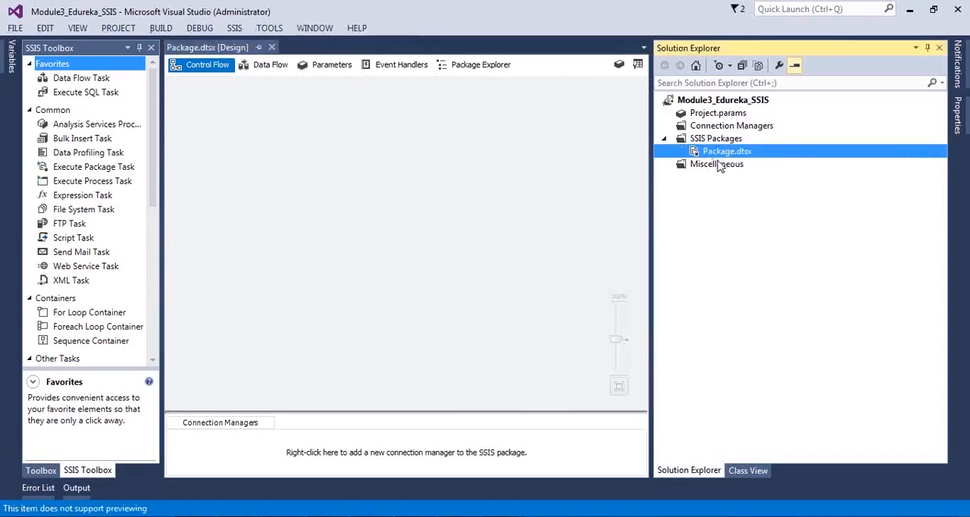
{"action": "key", "text": "F2"}
{"action": "type", "text": "Even"}
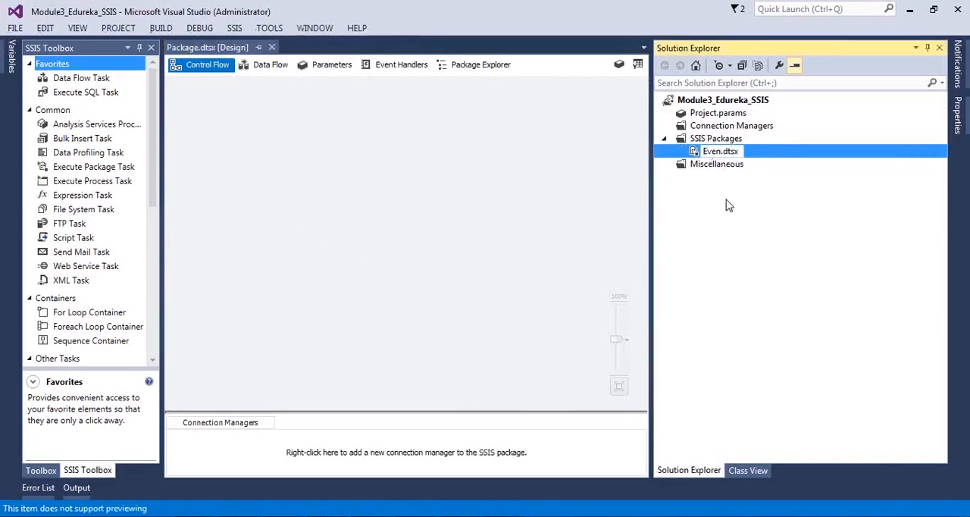
{"action": "type", "text": "tHendlers"}
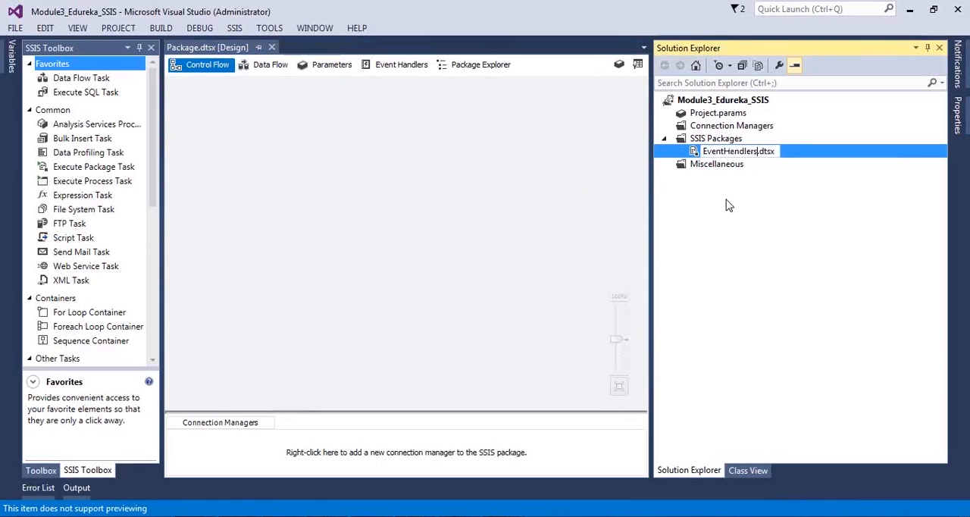
{"action": "left_click", "coordinate": [522, 225]}
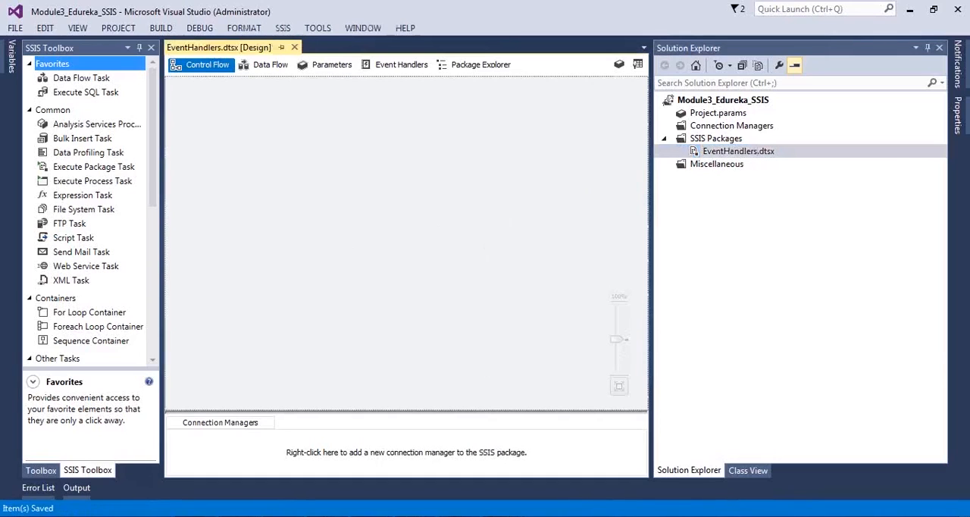
Step: Switch to SQL Server Management Studio and dismiss the save prompt for SQLQuery1 without saving the file
{"action": "left_click", "coordinate": [550, 516]}
{"action": "left_click", "coordinate": [545, 280]}
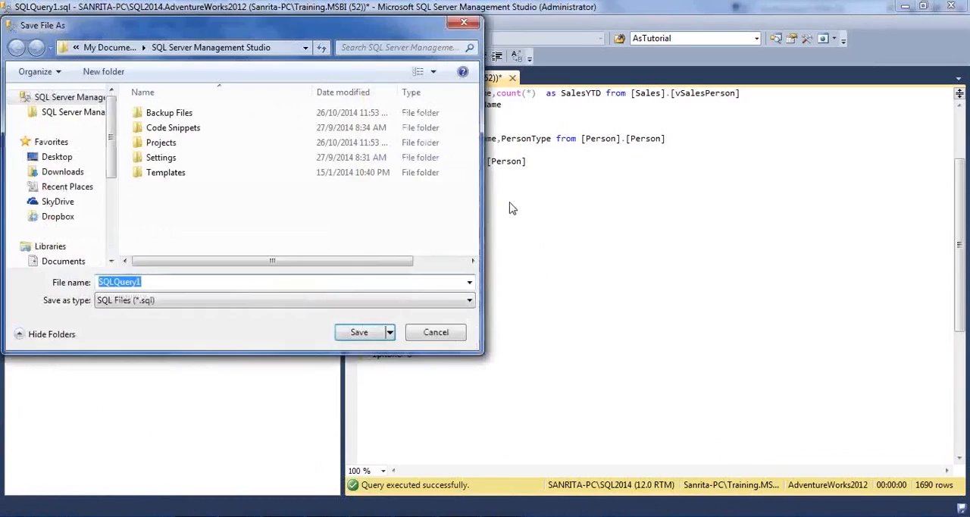
{"action": "left_click", "coordinate": [435, 333]}
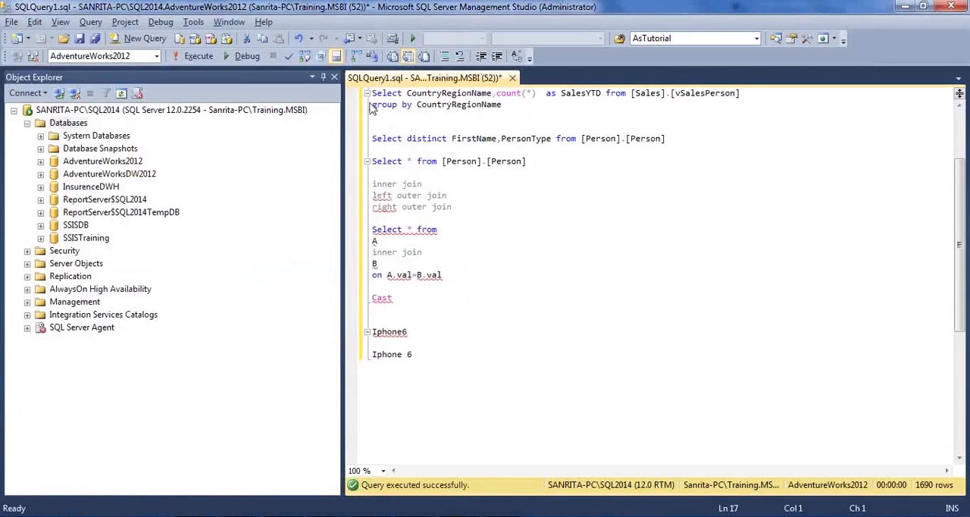
{"action": "left_click", "coordinate": [462, 161]}
{"action": "left_click", "coordinate": [494, 187]}
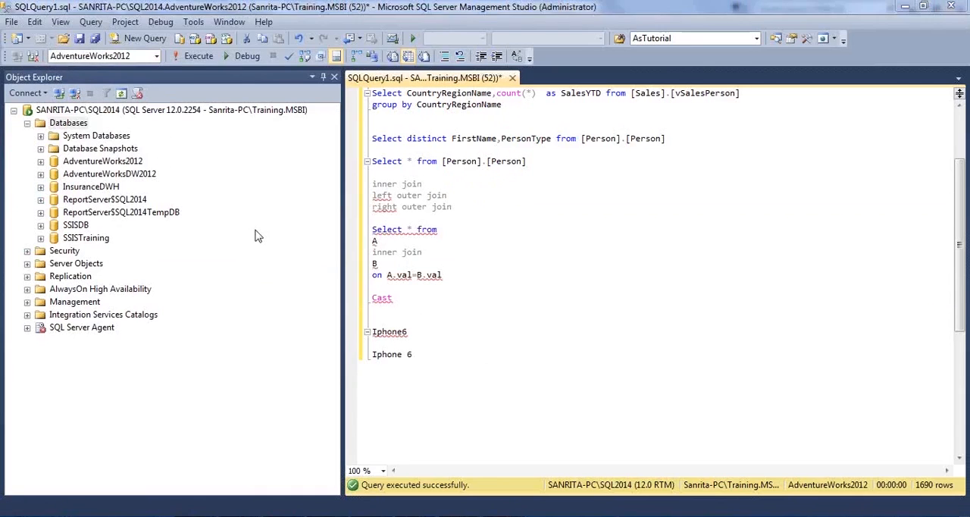
Step: Open the existing SQL script SSIS_EventHandlerrs from the Projects folder
{"action": "key", "text": "ctrl+o"}
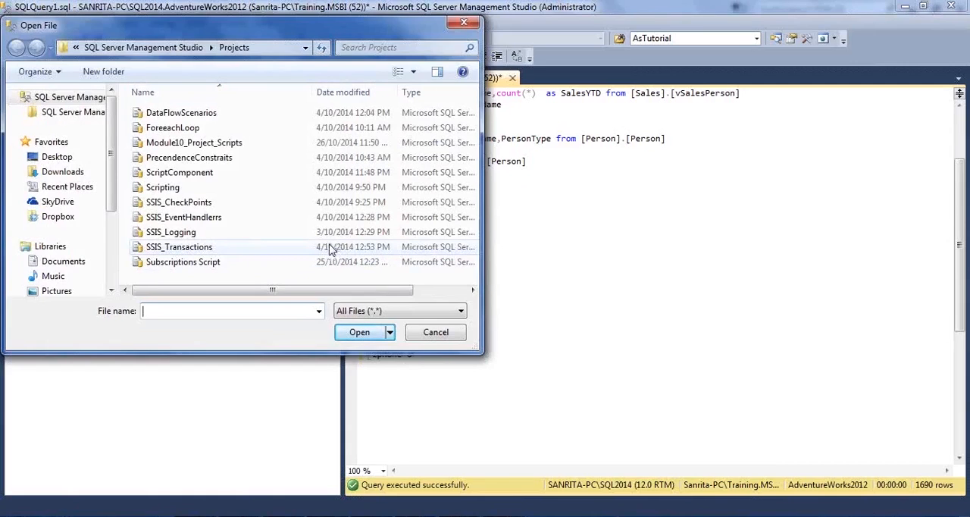
{"action": "left_click_drag", "start_coordinate": [274, 27], "coordinate": [386, 19]}
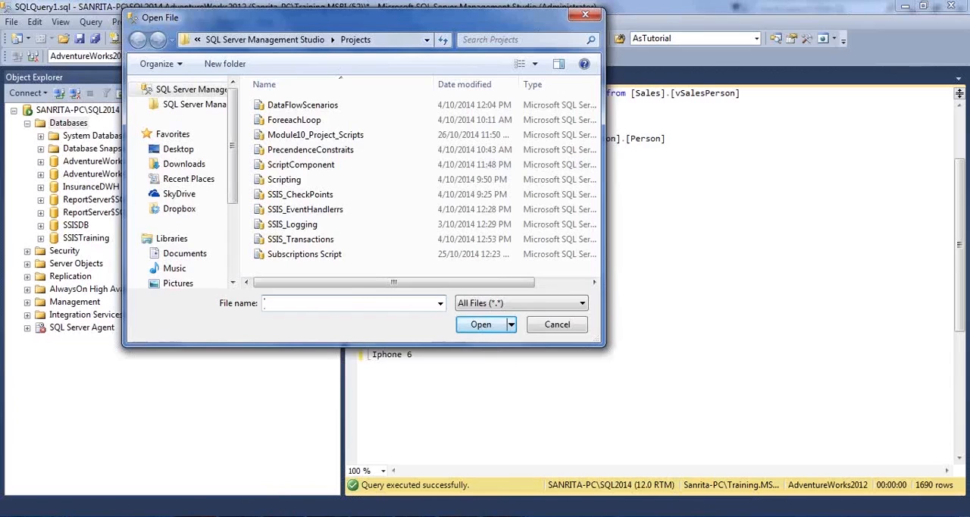
{"action": "mouse_move", "coordinate": [203, 508]}
{"action": "left_click", "coordinate": [300, 210]}
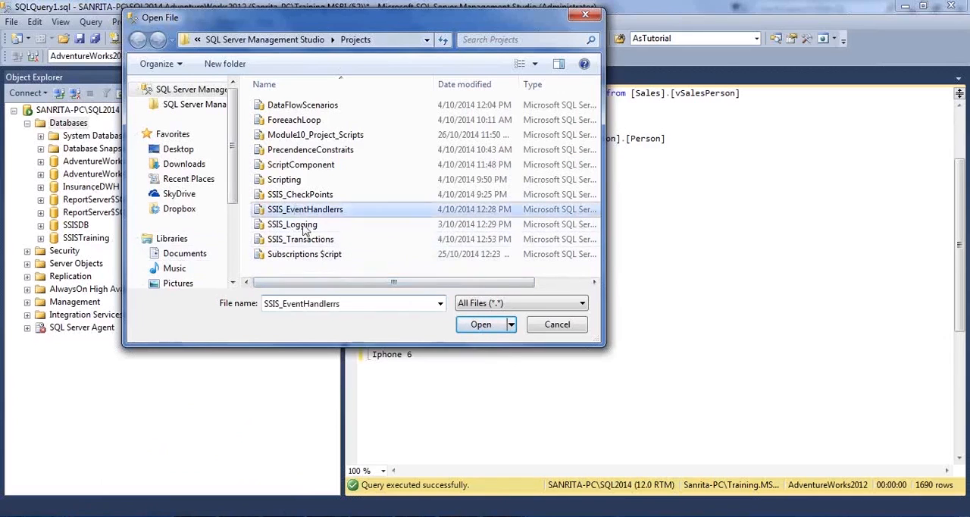
{"action": "left_click", "coordinate": [481, 325]}
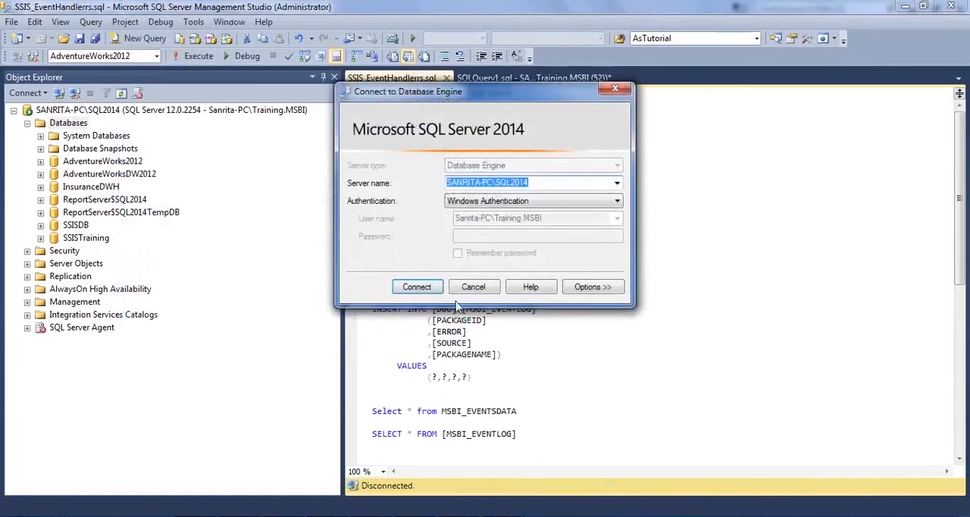
{"action": "left_click", "coordinate": [417, 287]}
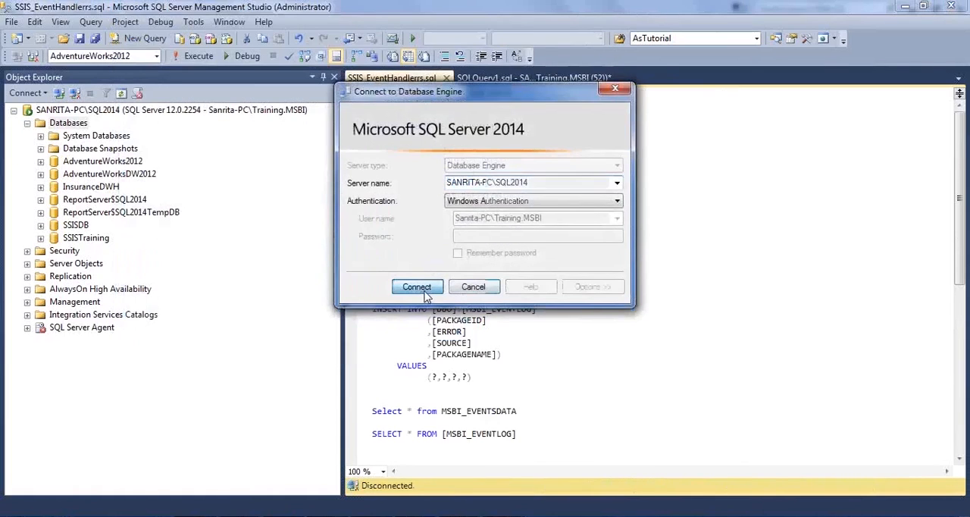
Step: Set the script's target database to SSISTraining and save the SSIS_EventHandlerrs script
{"action": "left_click", "coordinate": [155, 57]}
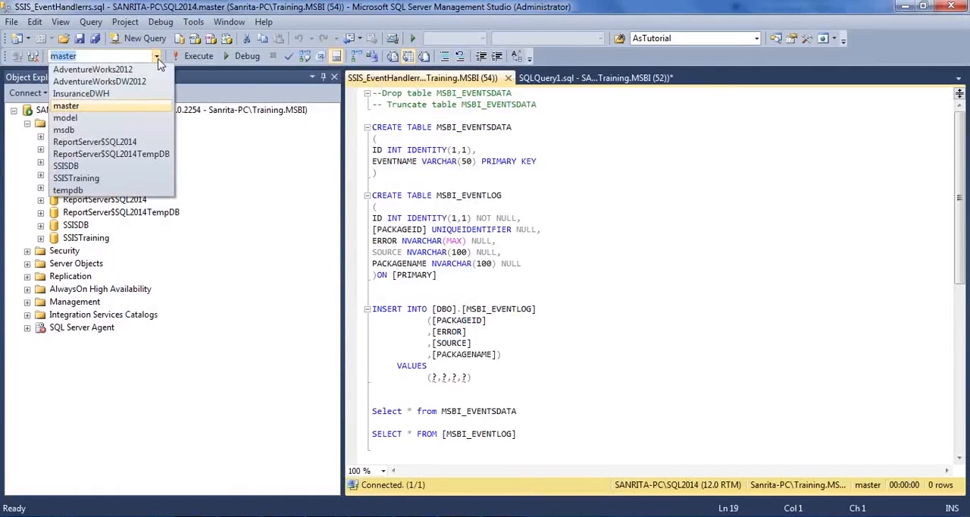
{"action": "left_click", "coordinate": [113, 178]}
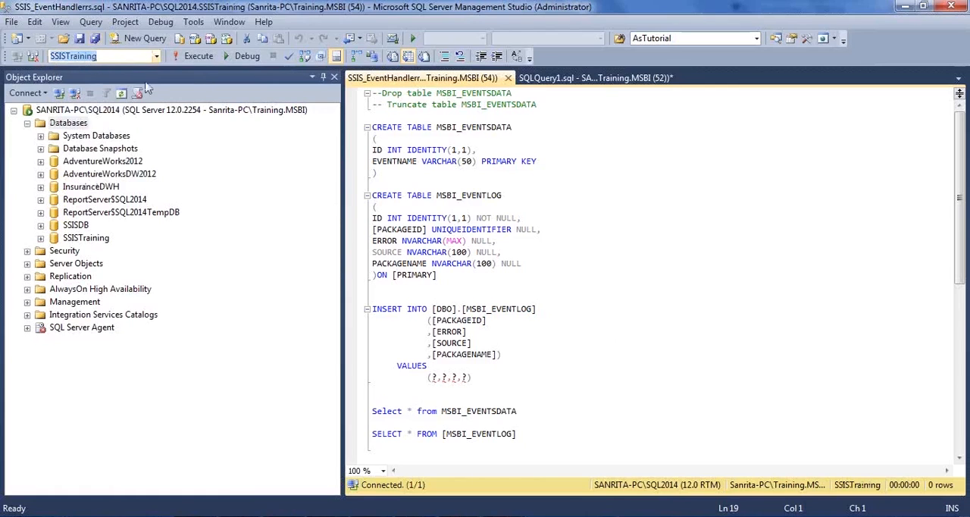
{"action": "left_click", "coordinate": [508, 206]}
{"action": "left_click", "coordinate": [462, 228]}
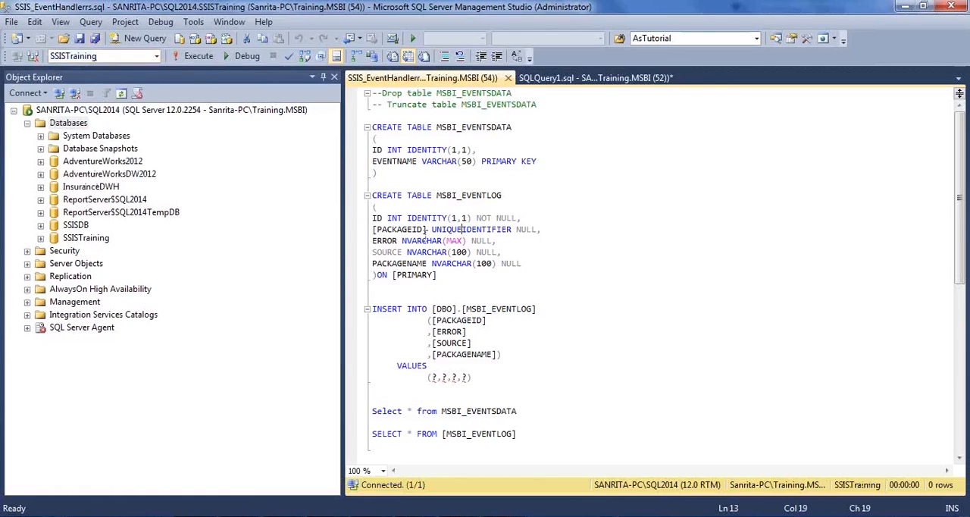
{"action": "left_click", "coordinate": [476, 195]}
{"action": "key", "text": "ctrl+s"}
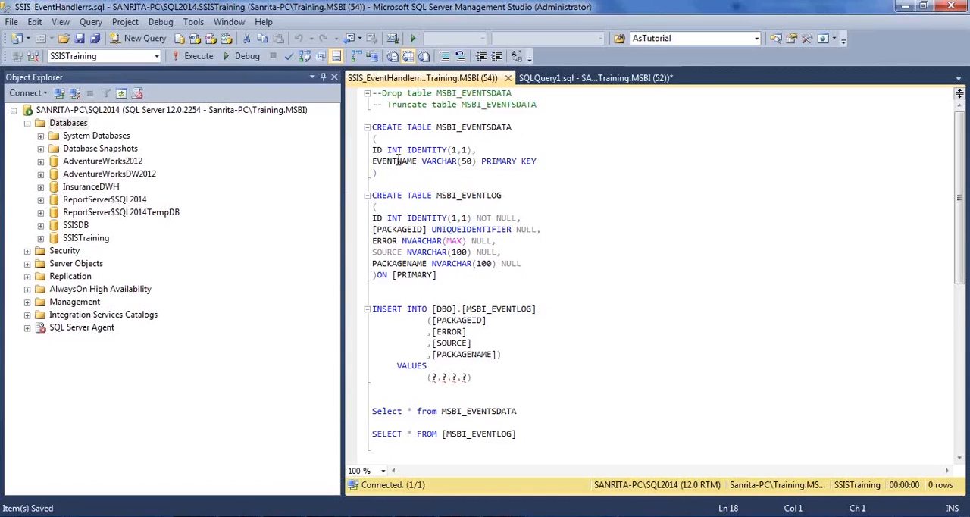
Step: Examine the CREATE TABLE statement for MSBI_EVENTSDATA, especially its EVENTNAME primary key column
{"action": "left_click", "coordinate": [425, 209]}
{"action": "left_click_drag", "start_coordinate": [392, 178], "coordinate": [364, 127]}
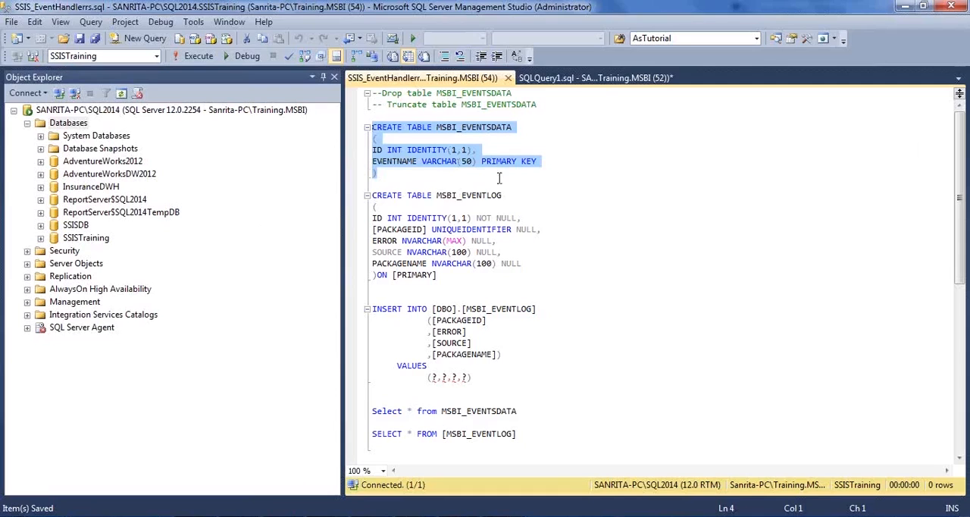
{"action": "left_click", "coordinate": [401, 172]}
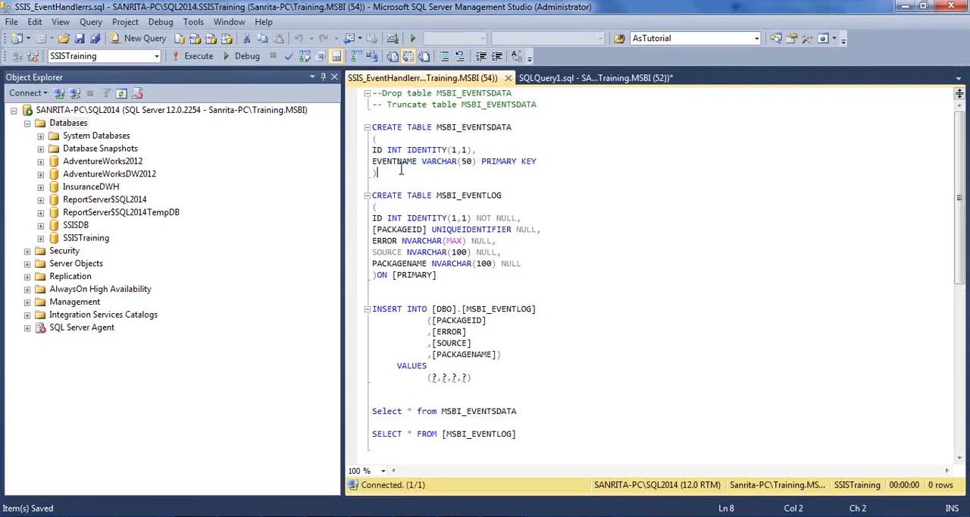
{"action": "left_click_drag", "start_coordinate": [544, 161], "coordinate": [337, 176]}
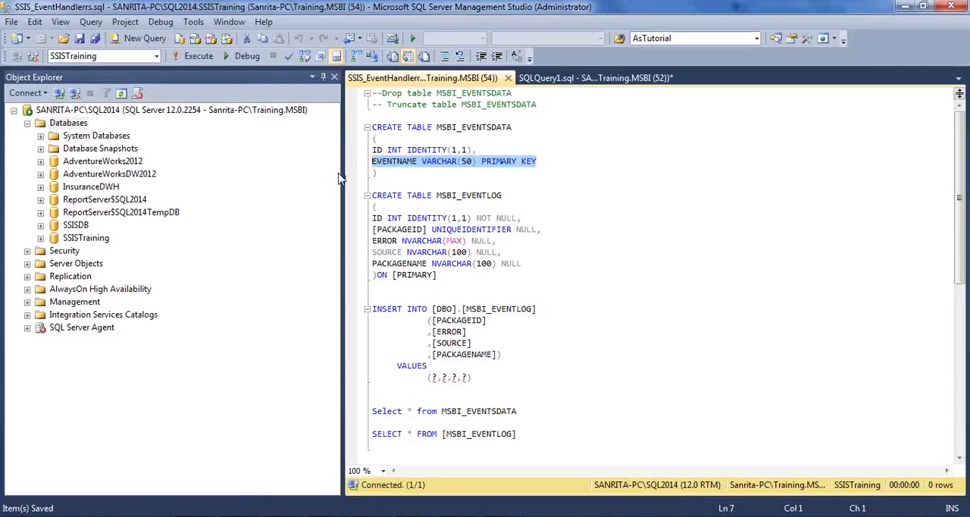
{"action": "left_click", "coordinate": [432, 176]}
{"action": "left_click_drag", "start_coordinate": [401, 176], "coordinate": [353, 134]}
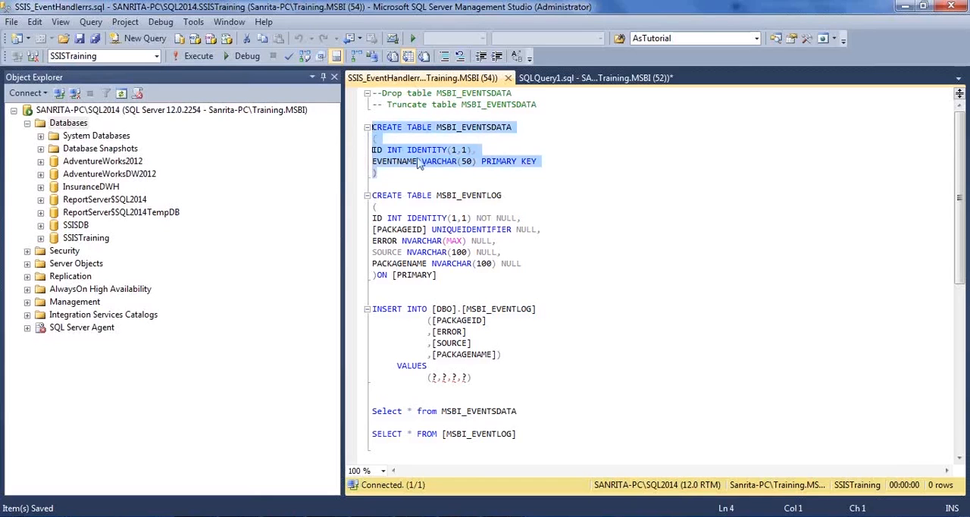
{"action": "left_click", "coordinate": [485, 171]}
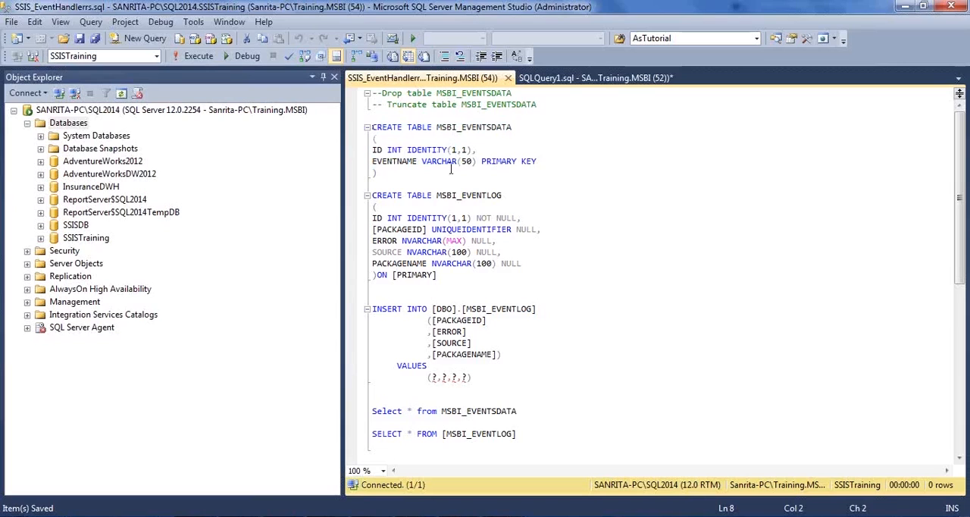
{"action": "left_click_drag", "start_coordinate": [550, 161], "coordinate": [367, 161]}
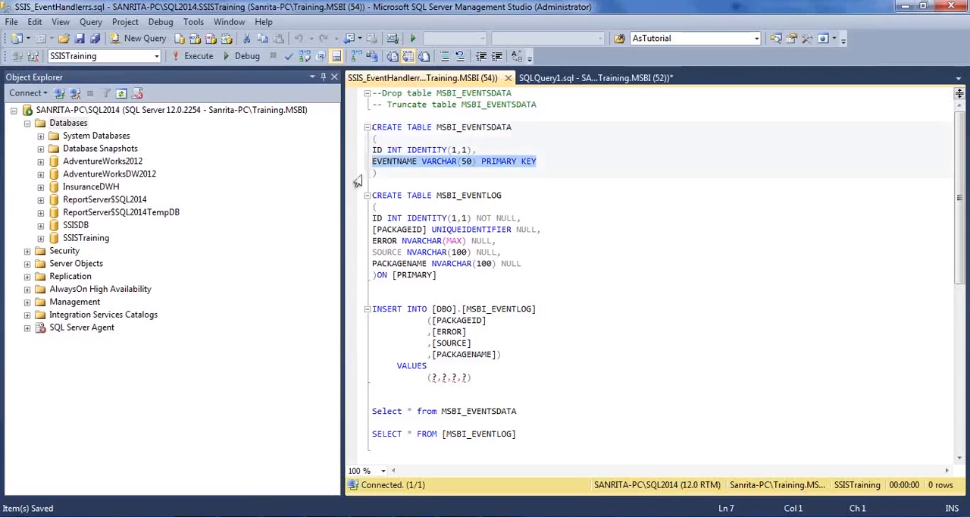
{"action": "left_click", "coordinate": [412, 178]}
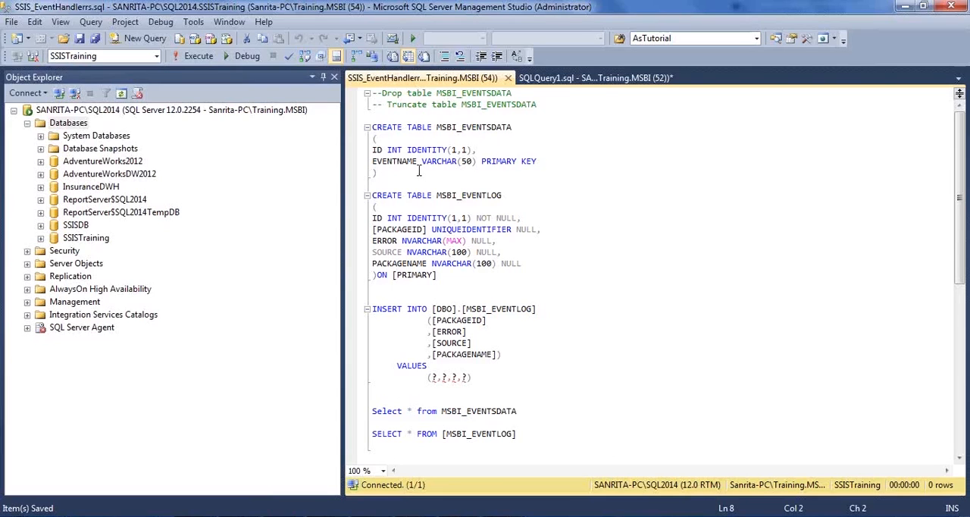
{"action": "left_click_drag", "start_coordinate": [419, 172], "coordinate": [344, 125]}
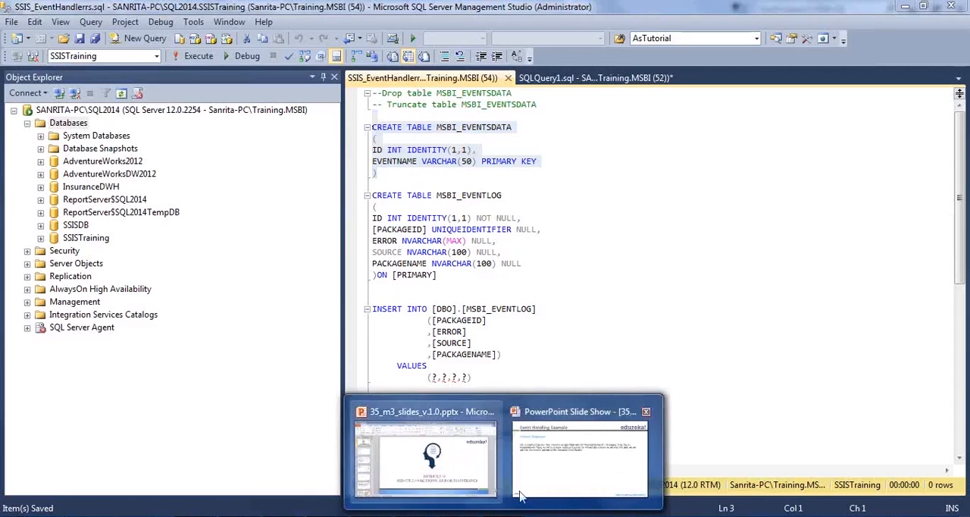
Step: Review the Event Handling Example problem statement in the PowerPoint slide show and compare it with the MSBI_EVENTLOG statements in SQL Server Management Studio
{"action": "left_click", "coordinate": [526, 466]}
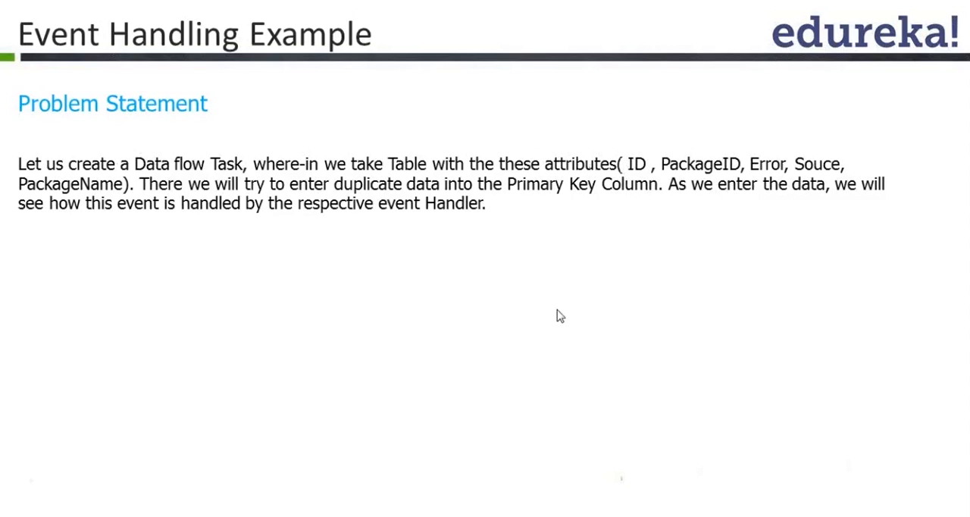
{"action": "key", "text": "alt+Tab"}
{"action": "left_click", "coordinate": [615, 275]}
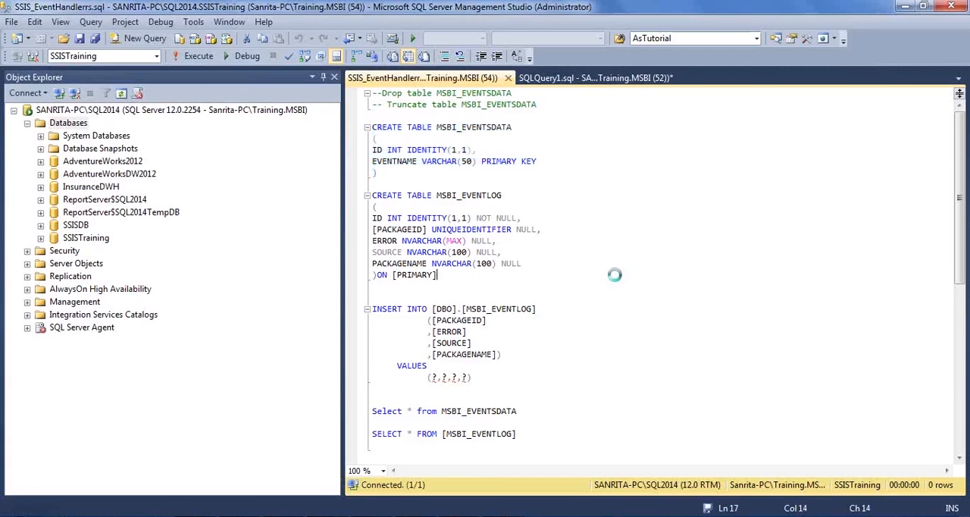
{"action": "type", "text": ","}
{"action": "left_click", "coordinate": [513, 195]}
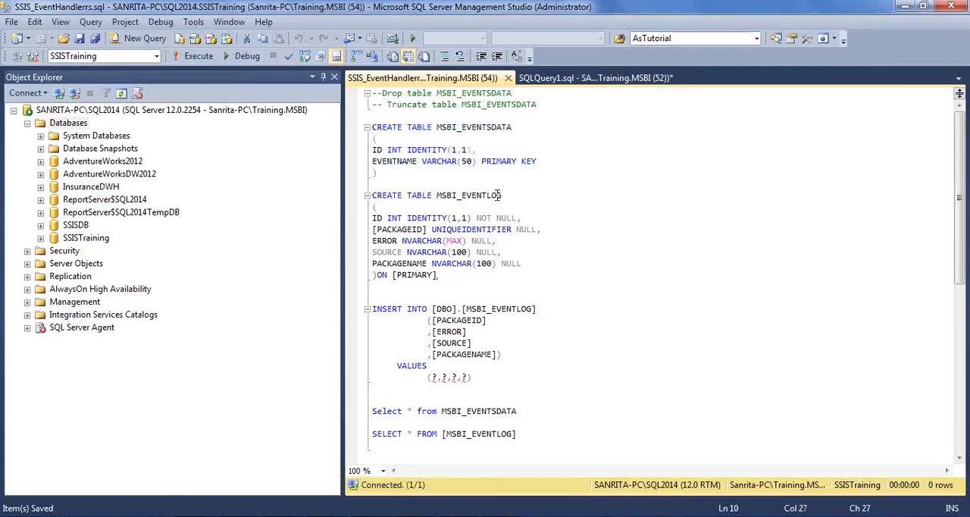
{"action": "left_click", "coordinate": [432, 310]}
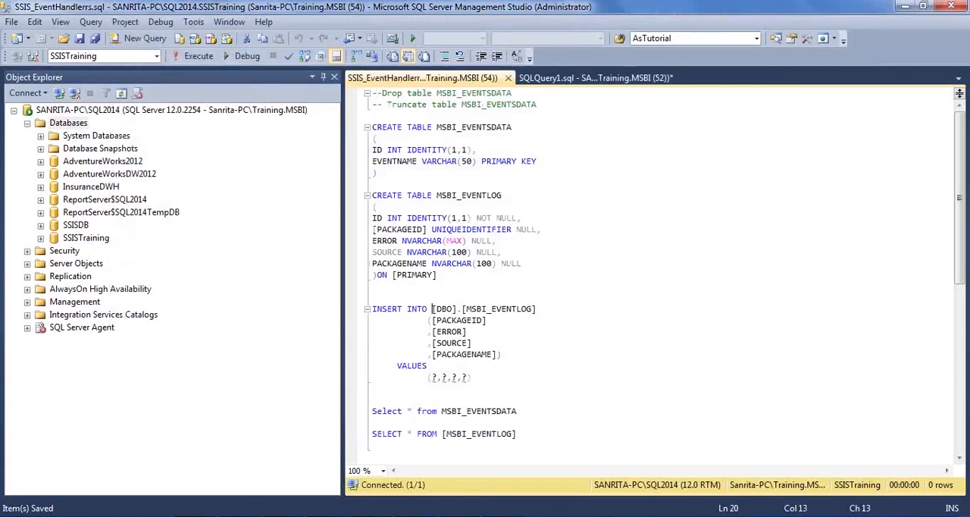
Step: Switch to Visual Studio, save EventHandlers.dtsx and add a Data Flow Task to its control flow
{"action": "key", "text": "alt+Tab"}
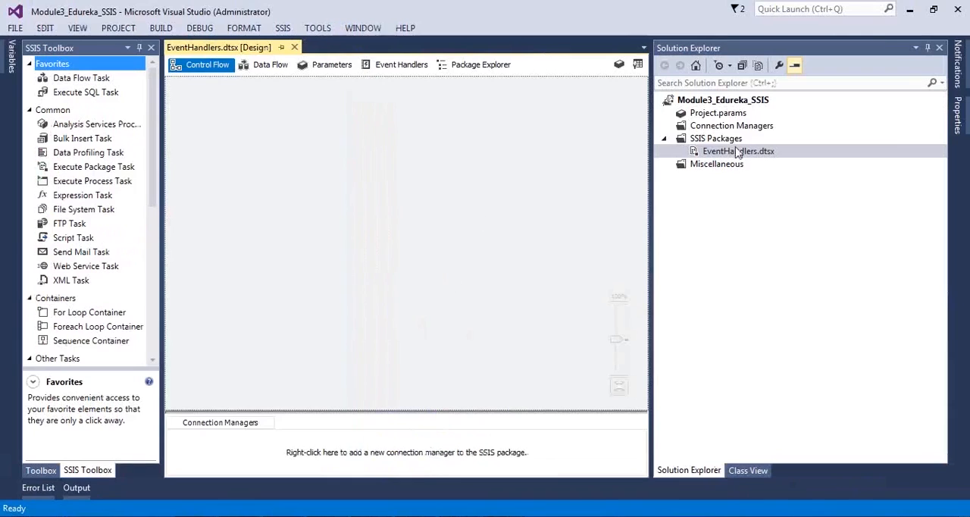
{"action": "key", "text": "ctrl+s"}
{"action": "left_click_drag", "start_coordinate": [72, 78], "coordinate": [319, 174]}
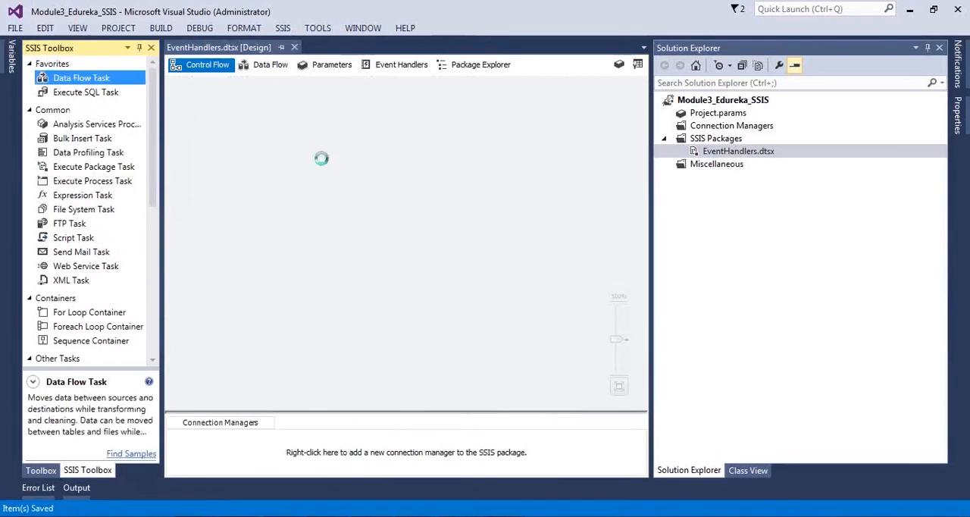
Step: Name the new Data Flow Task DFT_Load_Events and open its data flow for editing
{"action": "left_click", "coordinate": [378, 172]}
{"action": "type", "text": "DFT_"}
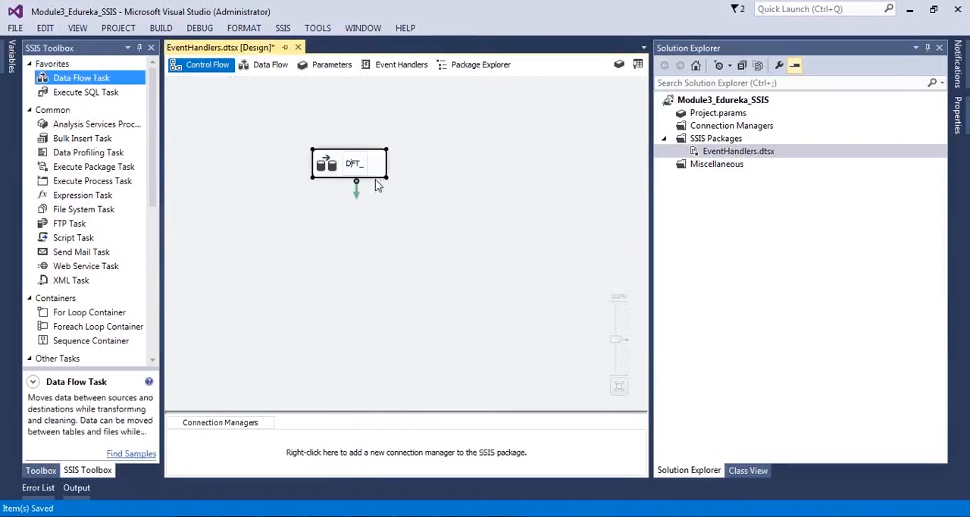
{"action": "type", "text": "Han"}
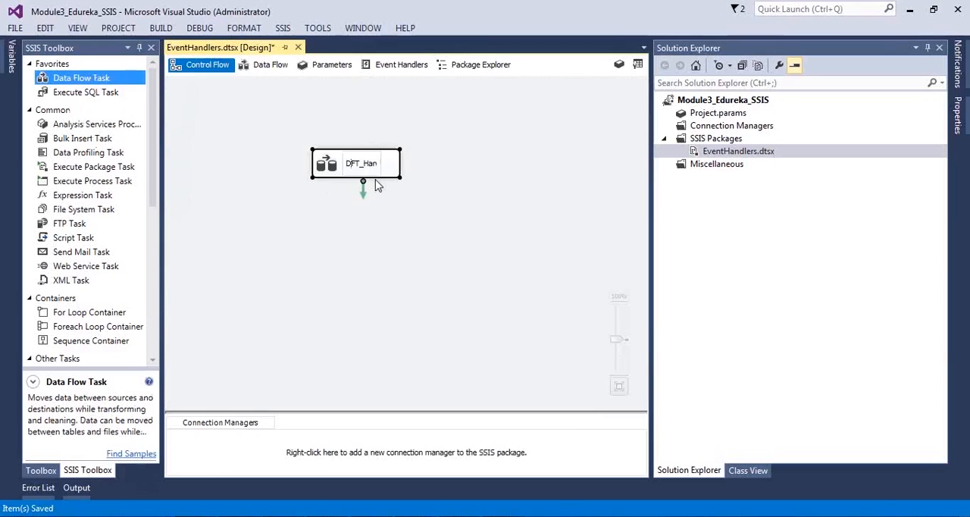
{"action": "type", "text": "dle"}
{"action": "key", "text": "BackSpace"}
{"action": "key", "text": "BackSpace"}
{"action": "key", "text": "BackSpace"}
{"action": "key", "text": "BackSpace"}
{"action": "key", "text": "BackSpace"}
{"action": "key", "text": "BackSpace"}
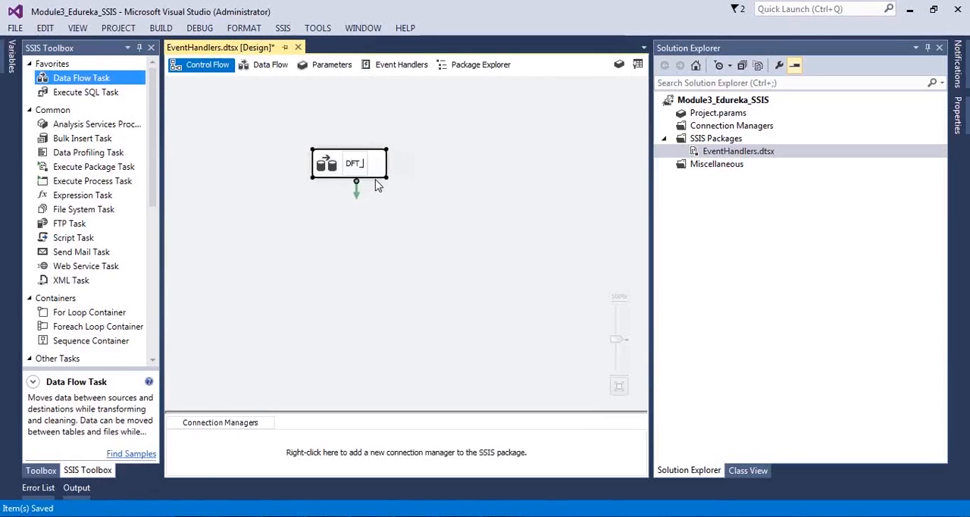
{"action": "type", "text": "Load_Events"}
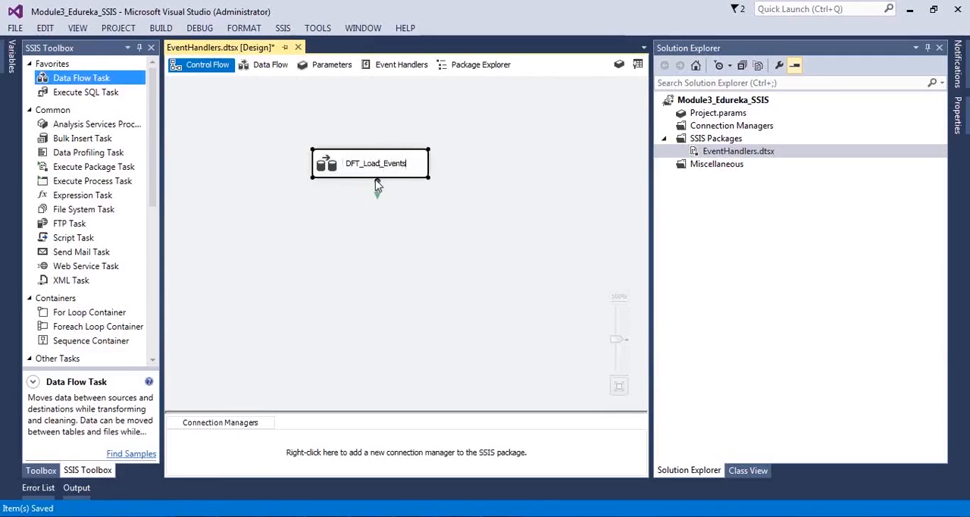
{"action": "left_click", "coordinate": [337, 194]}
{"action": "double_click", "coordinate": [329, 177]}
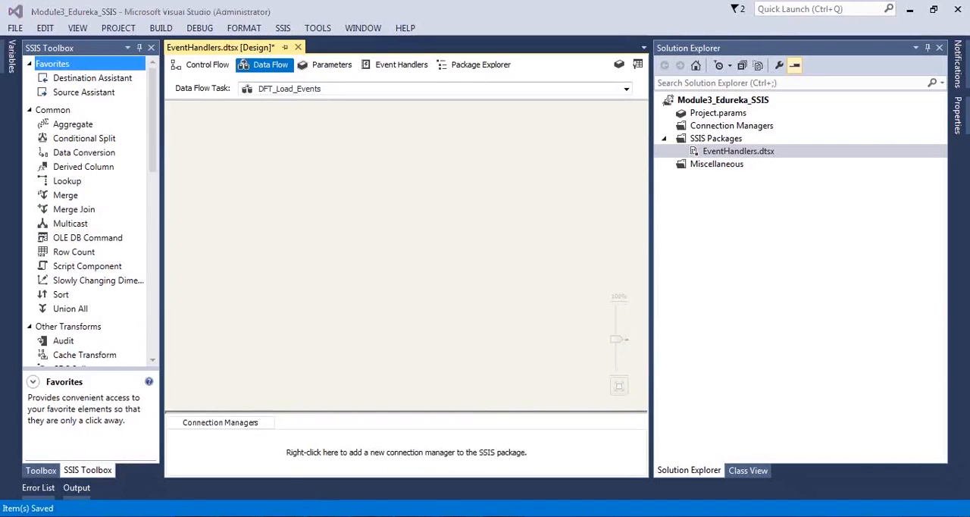
Step: Switch to the File Explorer window showing Module 3, go up to the Edureka folder and maximize the window
{"action": "key", "text": "alt+Tab"}
{"action": "left_click", "coordinate": [389, 293]}
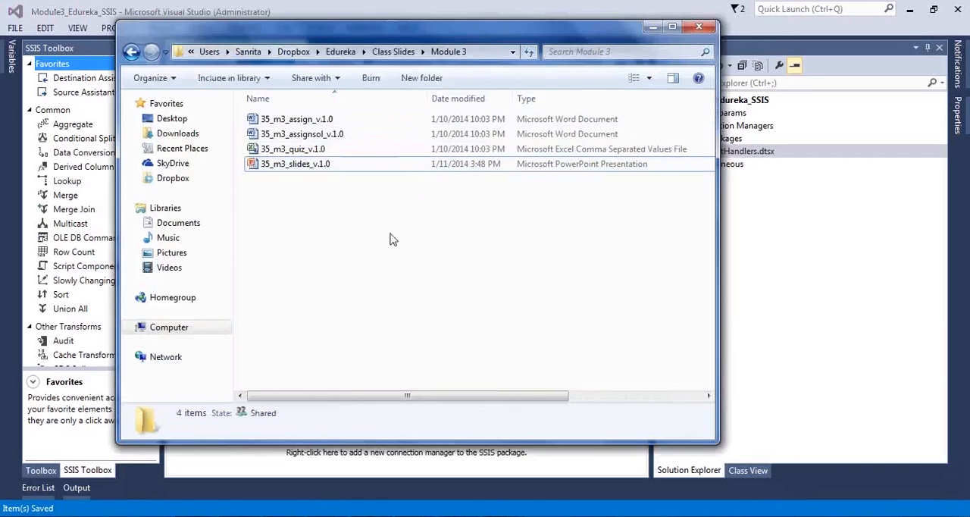
{"action": "left_click", "coordinate": [344, 53]}
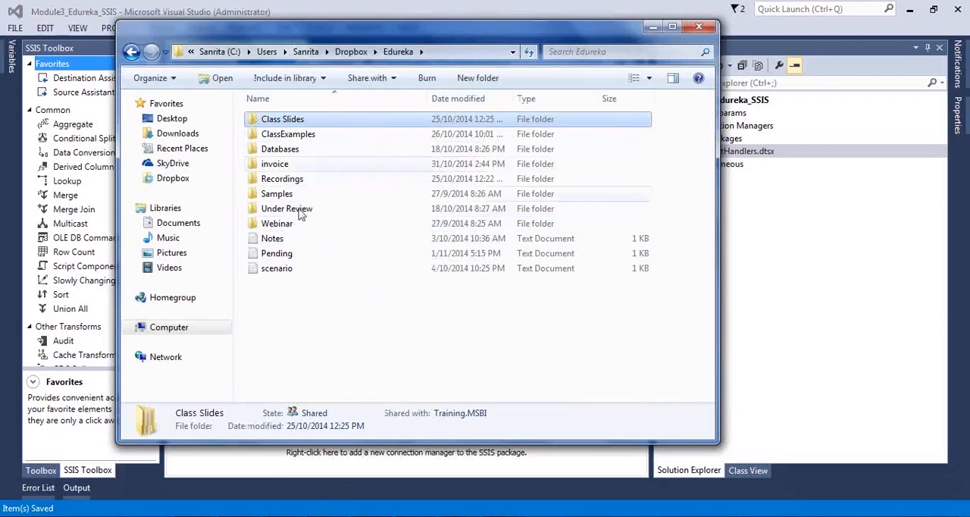
{"action": "left_click", "coordinate": [302, 149]}
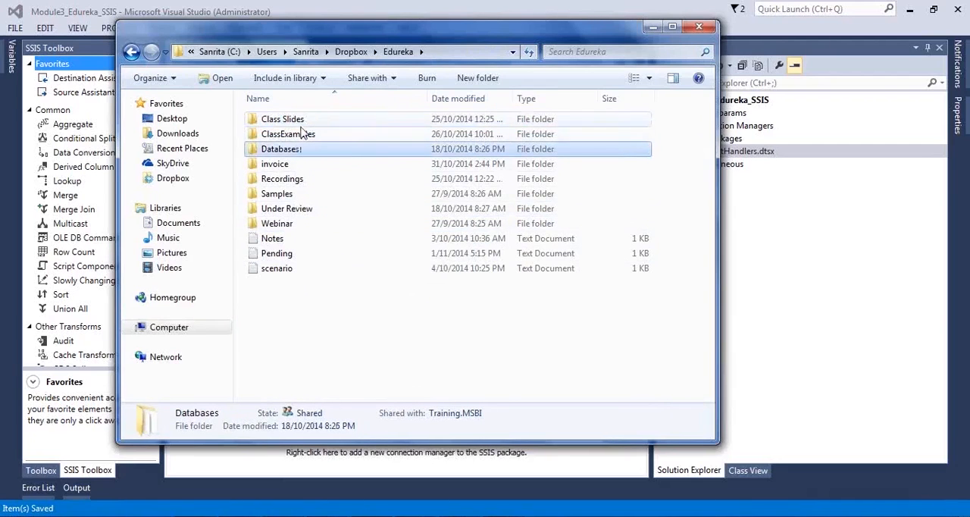
{"action": "double_click", "coordinate": [298, 135]}
{"action": "key", "text": "alt+Left"}
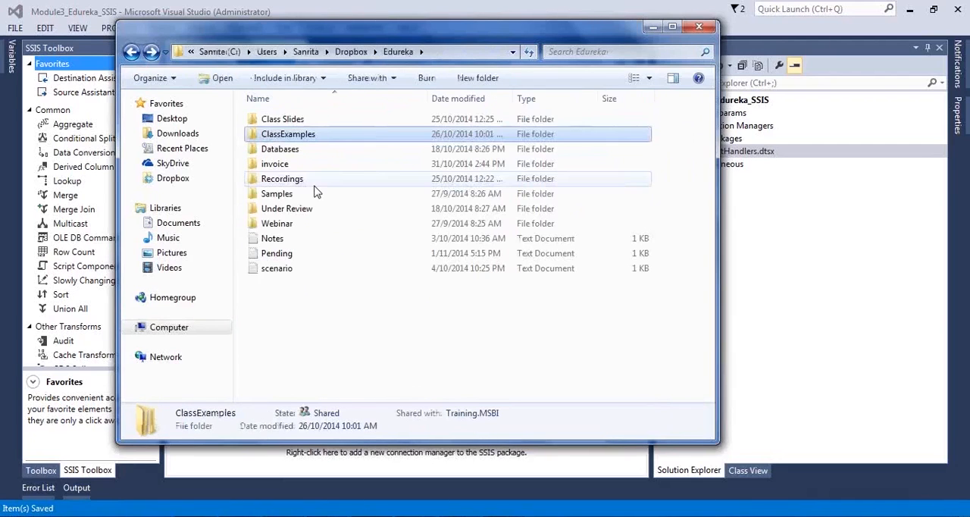
{"action": "key", "text": "alt+space"}
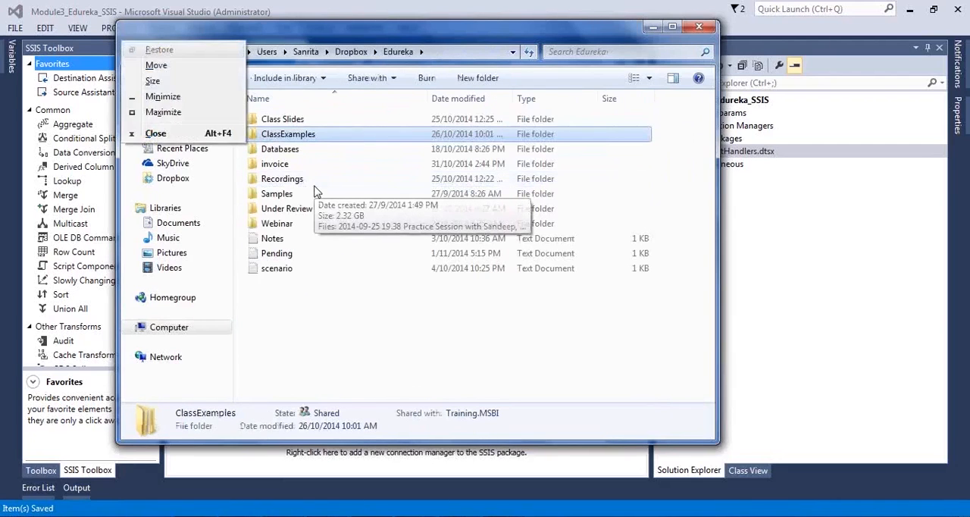
{"action": "key", "text": "x"}
{"action": "left_click", "coordinate": [255, 304]}
Step: Open EventHandlers.txt from the ClassExamples\SSIS\Inputs folder and highlight its full list of events for review
{"action": "double_click", "coordinate": [184, 110]}
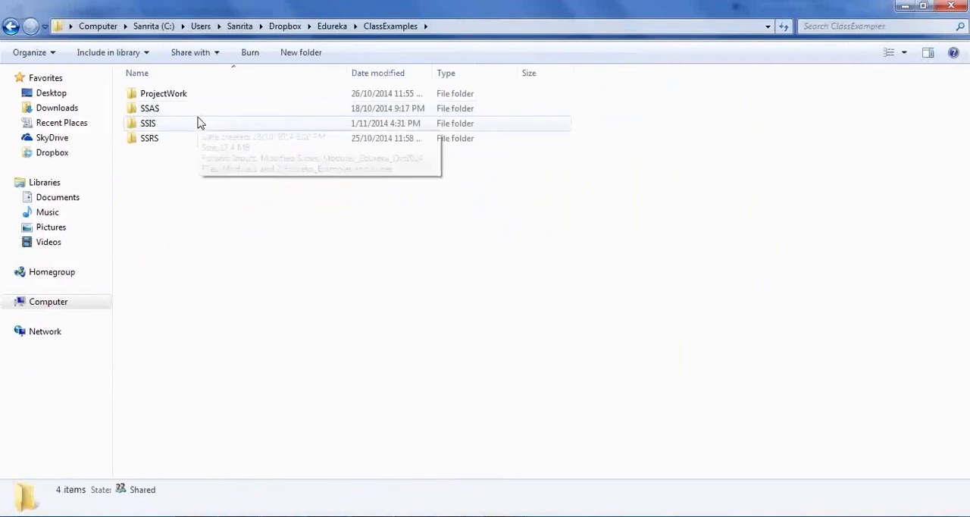
{"action": "double_click", "coordinate": [186, 125]}
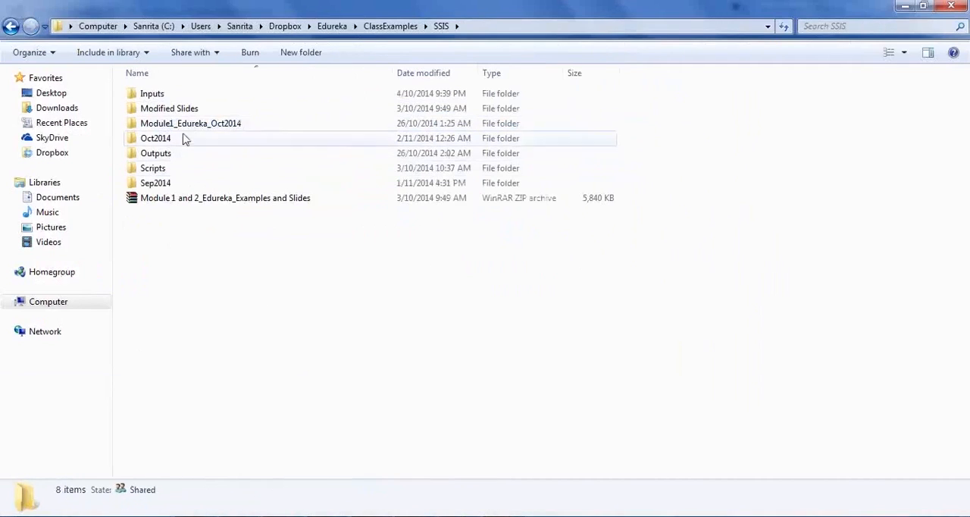
{"action": "double_click", "coordinate": [183, 97]}
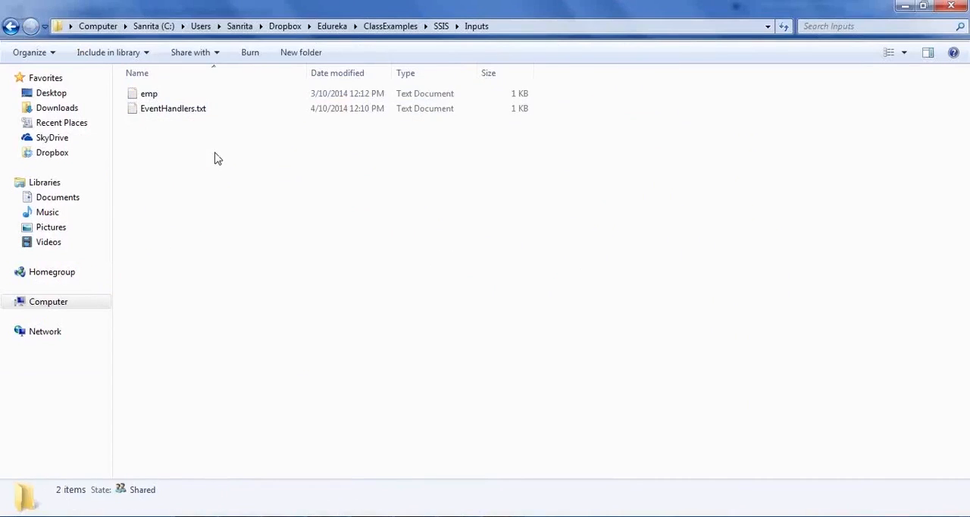
{"action": "key", "text": "BackSpace"}
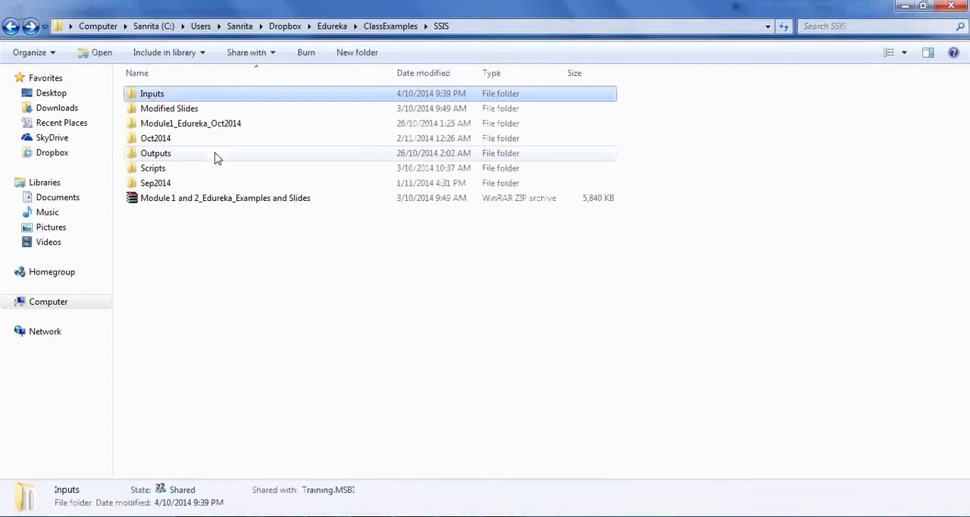
{"action": "double_click", "coordinate": [176, 95]}
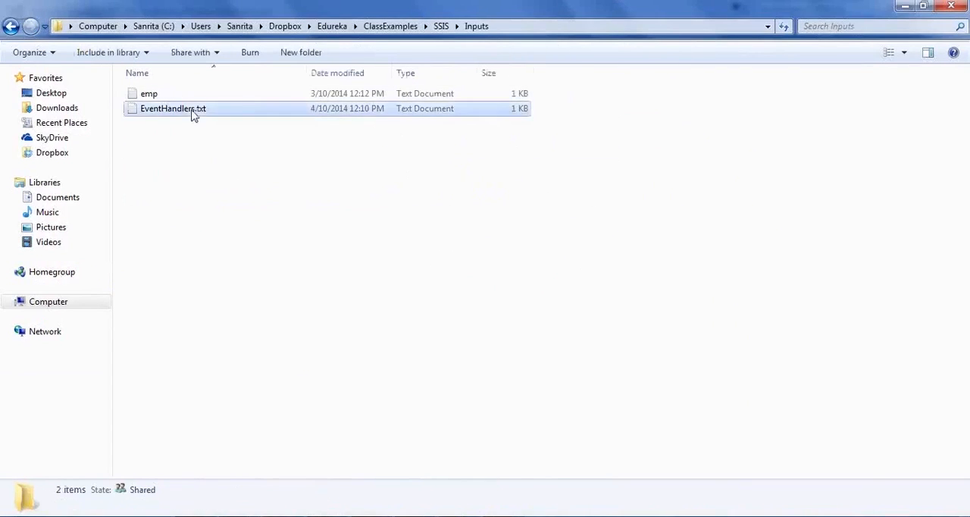
{"action": "double_click", "coordinate": [193, 111]}
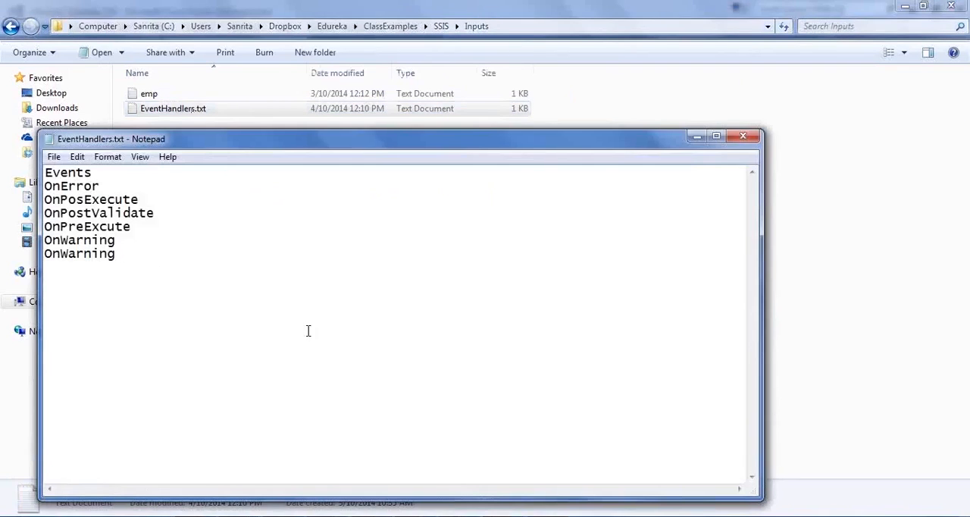
{"action": "left_click", "coordinate": [127, 289]}
{"action": "left_click_drag", "start_coordinate": [130, 278], "coordinate": [3, 159]}
{"action": "left_click_drag", "start_coordinate": [202, 276], "coordinate": [13, 159]}
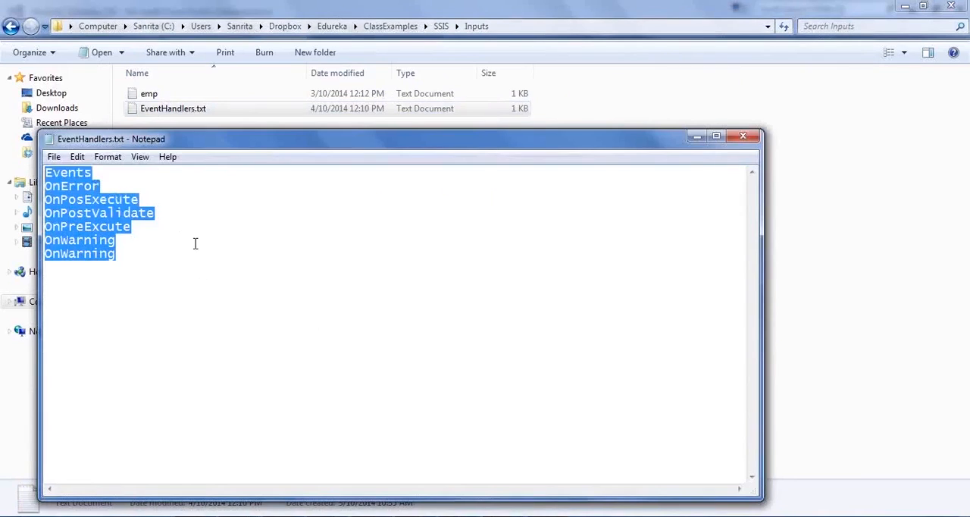
Step: Close EventHandlers.txt in Notepad and switch from its Inputs folder to the DFT_Load_Events data flow in Visual Studio
{"action": "left_click", "coordinate": [196, 242]}
{"action": "left_click", "coordinate": [746, 139]}
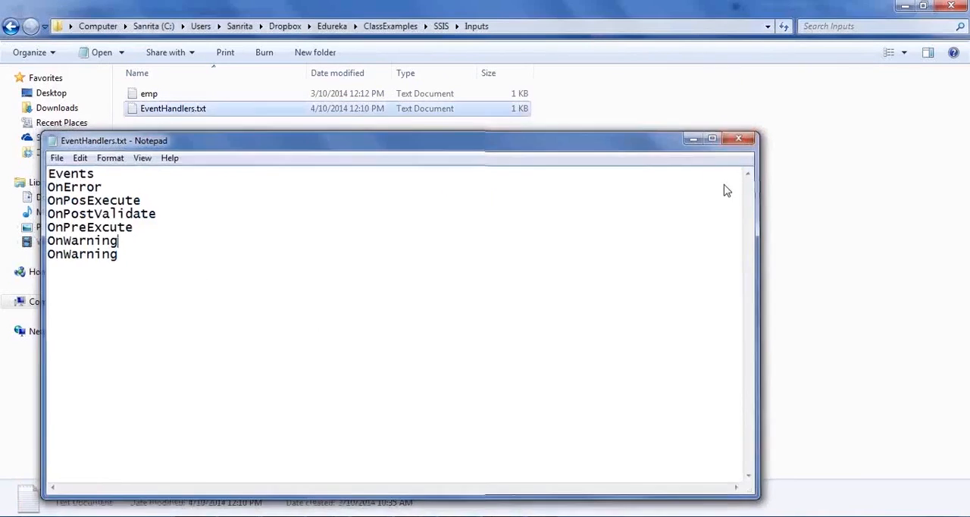
{"action": "key", "text": "alt+Tab"}
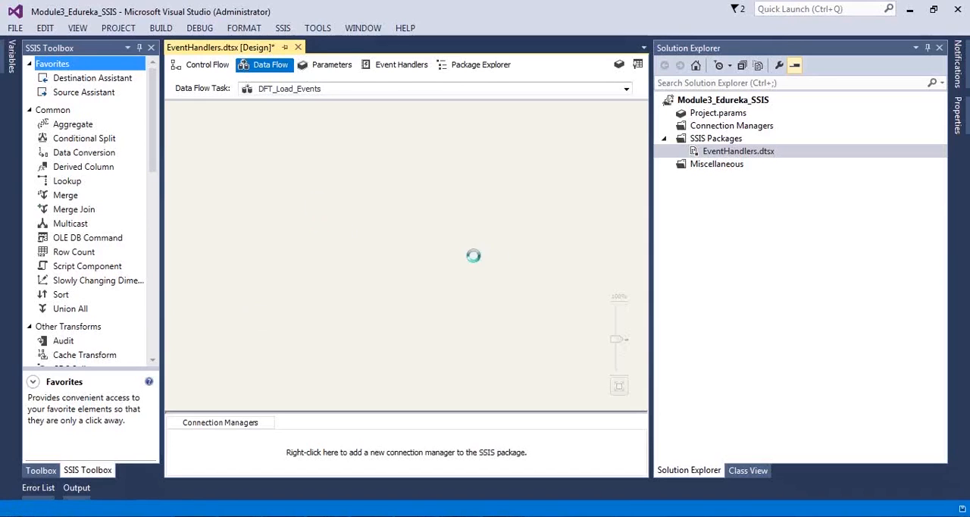
{"action": "key", "text": "alt+Tab"}
{"action": "left_click", "coordinate": [174, 114]}
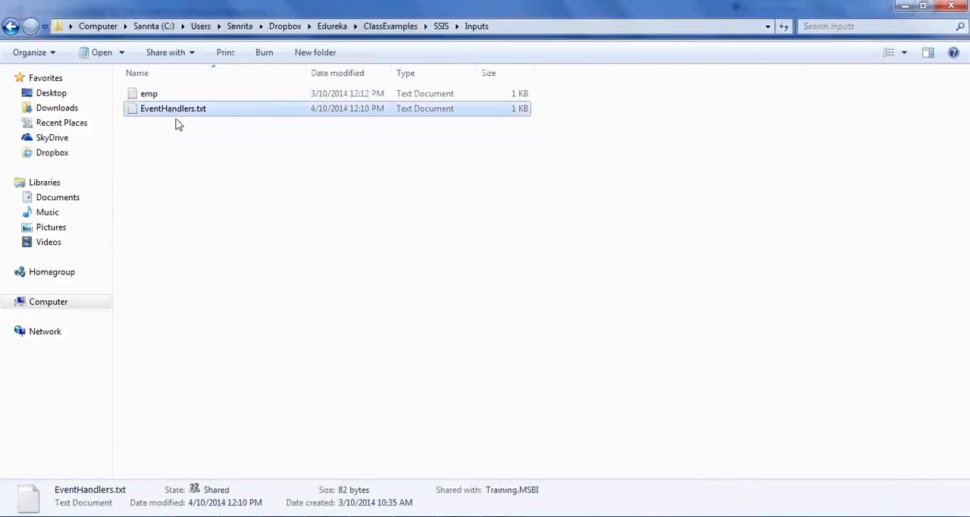
{"action": "left_click", "coordinate": [181, 131]}
{"action": "key", "text": "alt+Tab"}
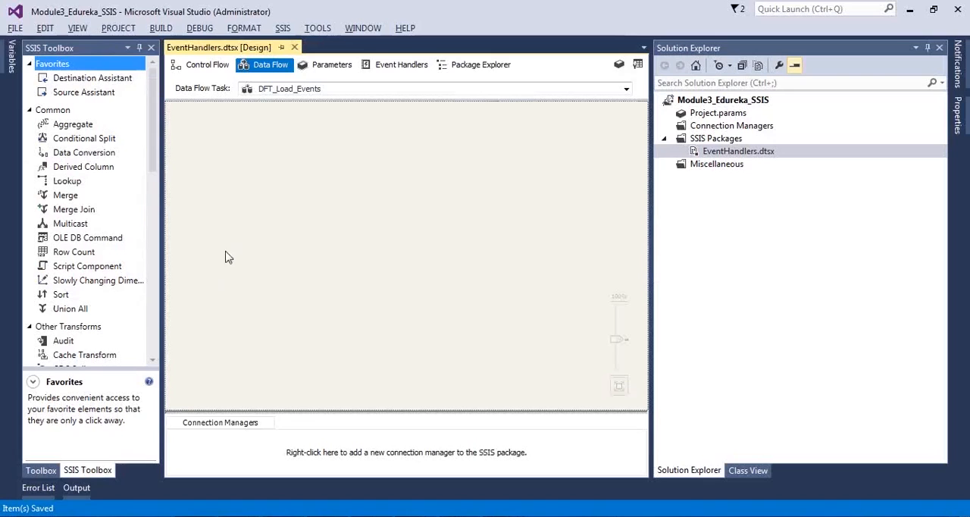
{"action": "left_click_drag", "start_coordinate": [155, 161], "coordinate": [161, 352]}
{"action": "left_click_drag", "start_coordinate": [92, 257], "coordinate": [282, 176]}
{"action": "double_click", "coordinate": [282, 179]}
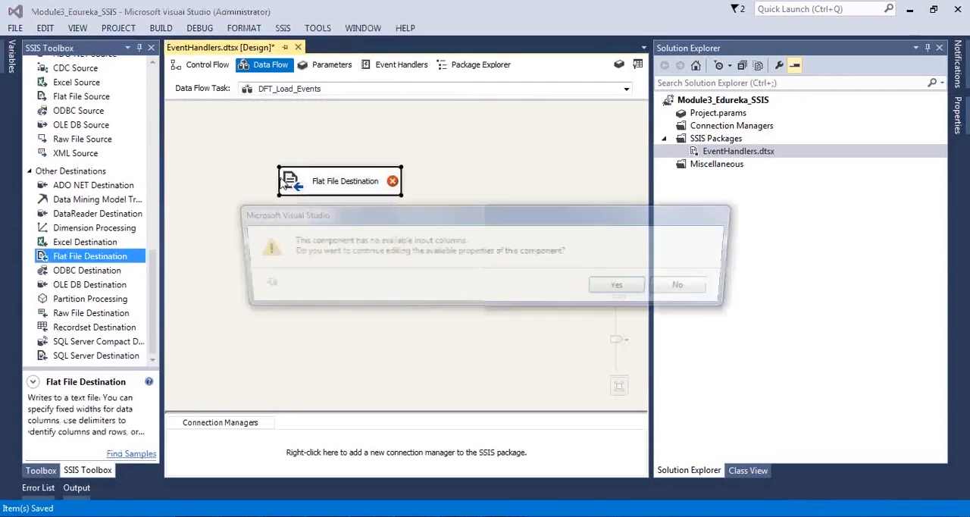
{"action": "left_click", "coordinate": [693, 288]}
{"action": "left_click", "coordinate": [349, 189]}
{"action": "key", "text": "Delete"}
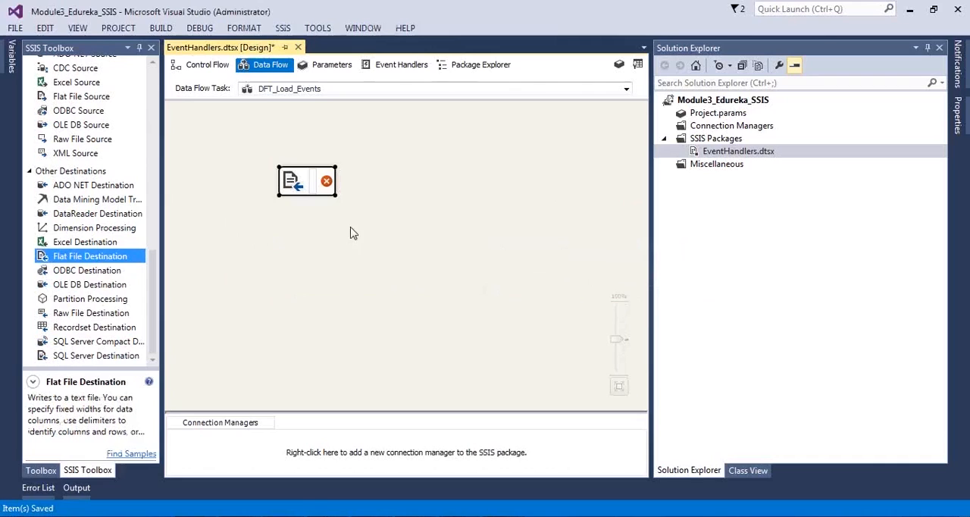
{"action": "left_click", "coordinate": [351, 227]}
{"action": "left_click", "coordinate": [558, 317]}
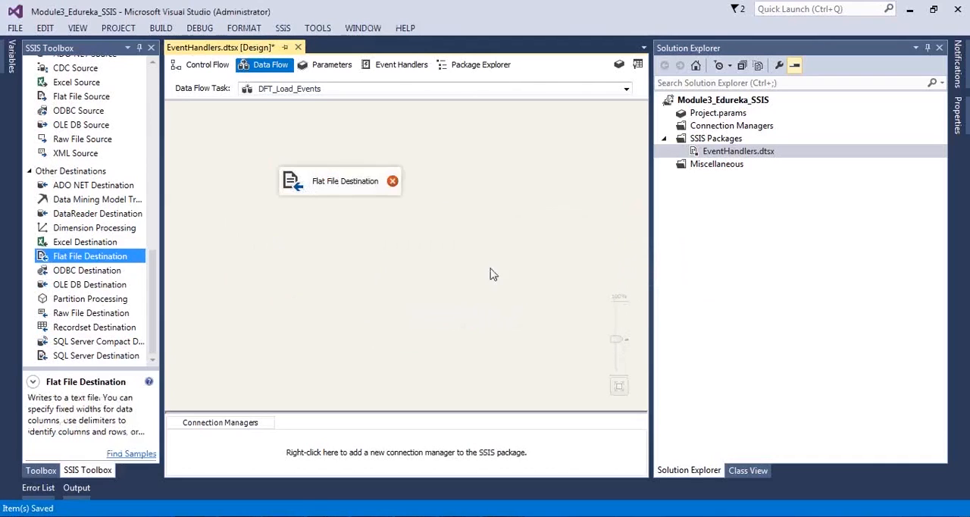
{"action": "left_click", "coordinate": [285, 175]}
{"action": "key", "text": "Delete"}
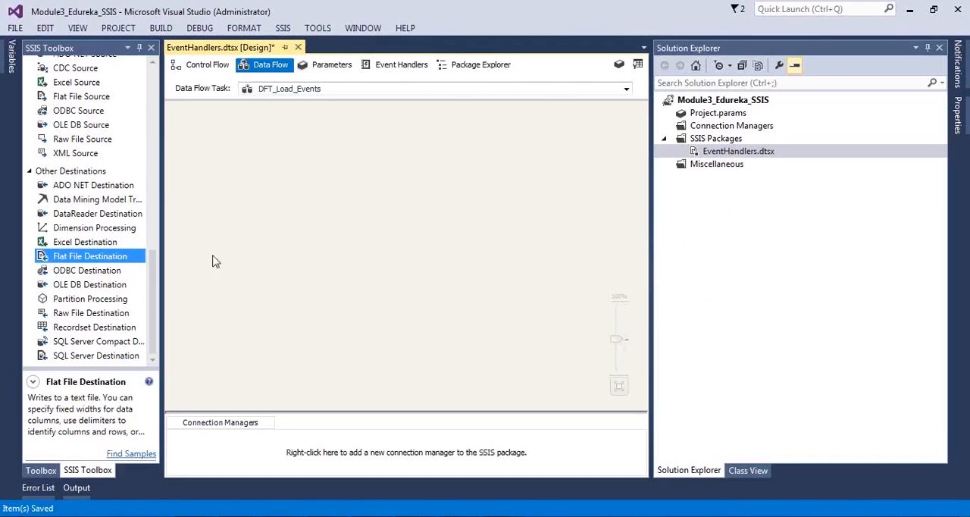
Step: Add a Flat File Source to the DFT_Load_Events data flow and open its editor
{"action": "left_click_drag", "start_coordinate": [154, 277], "coordinate": [184, 95]}
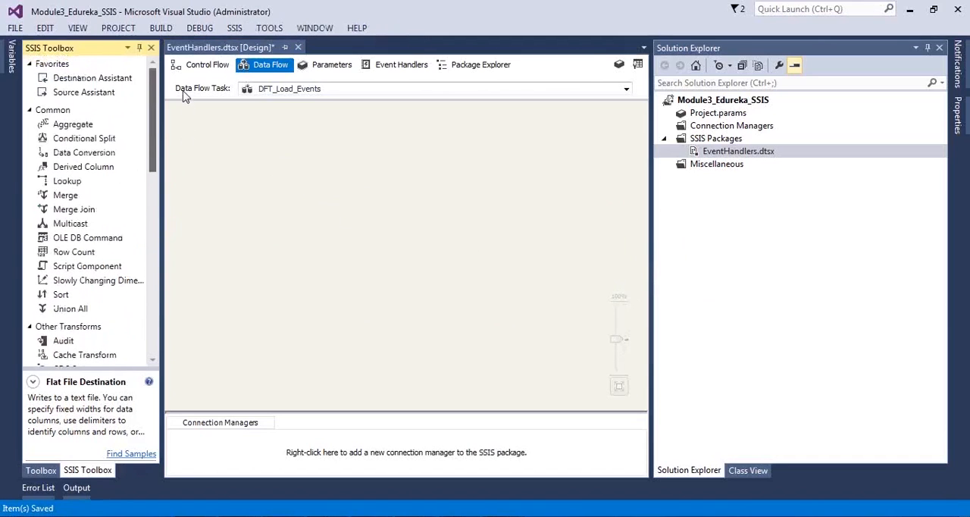
{"action": "scroll", "coordinate": [76, 226], "scroll_direction": "down", "scroll_amount": 9}
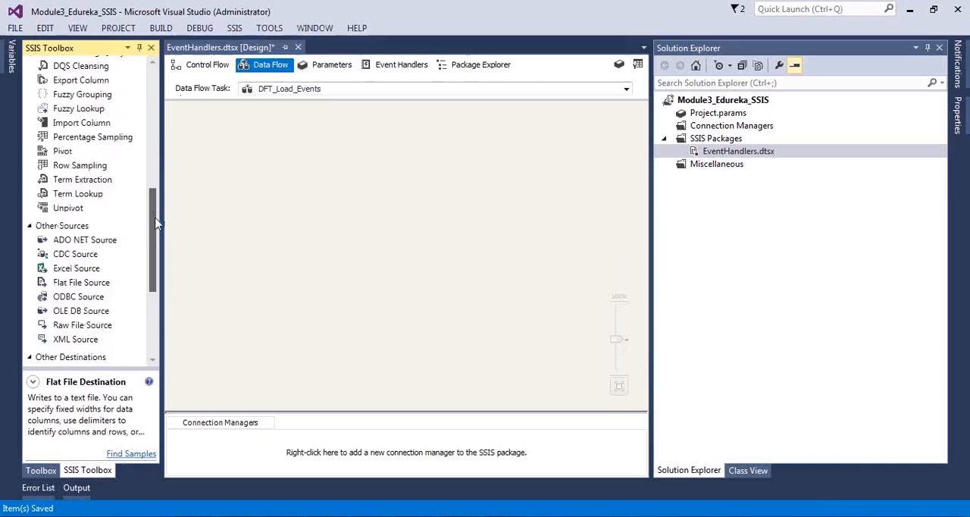
{"action": "left_click_drag", "start_coordinate": [76, 220], "coordinate": [280, 201]}
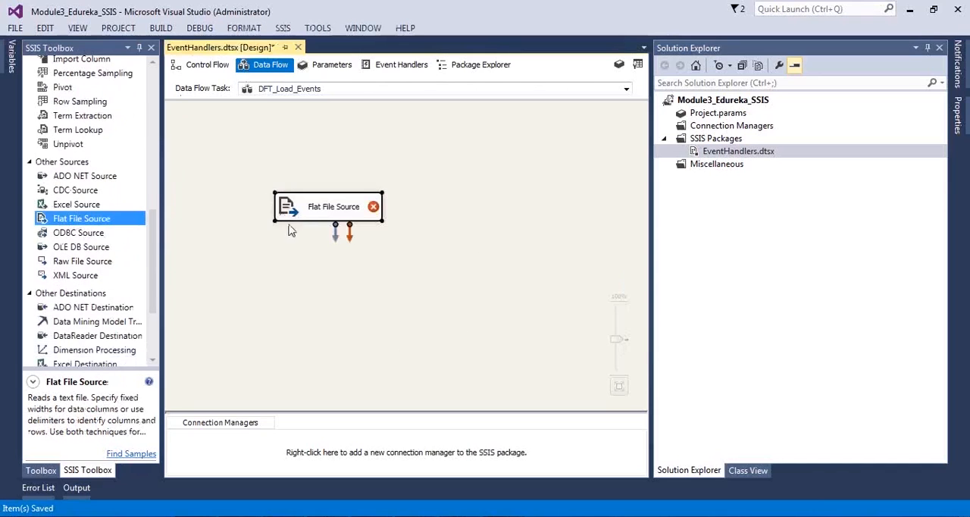
{"action": "double_click", "coordinate": [294, 212]}
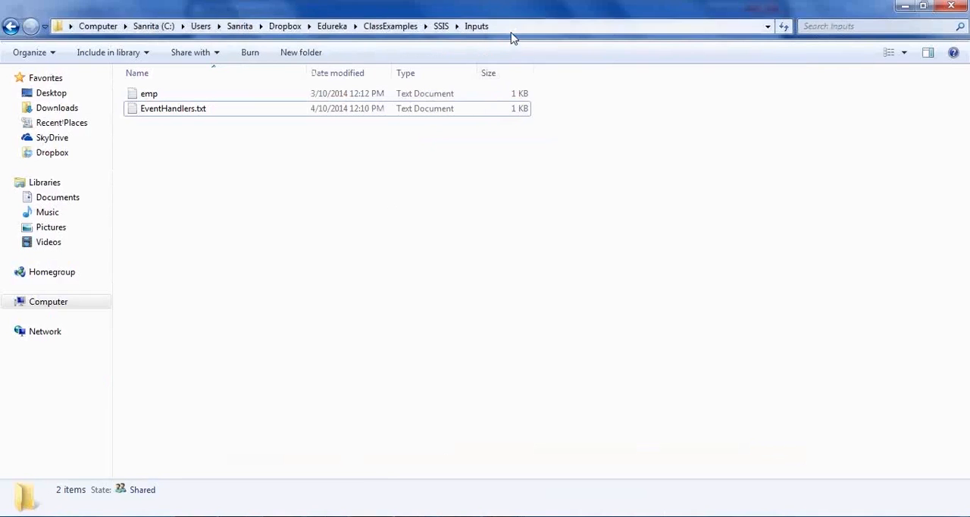
Step: Create a flat file connection manager named FF_EventData that reads EventHandlers.txt from the ClassExamples\SSIS\Inputs folder
{"action": "left_click", "coordinate": [512, 31]}
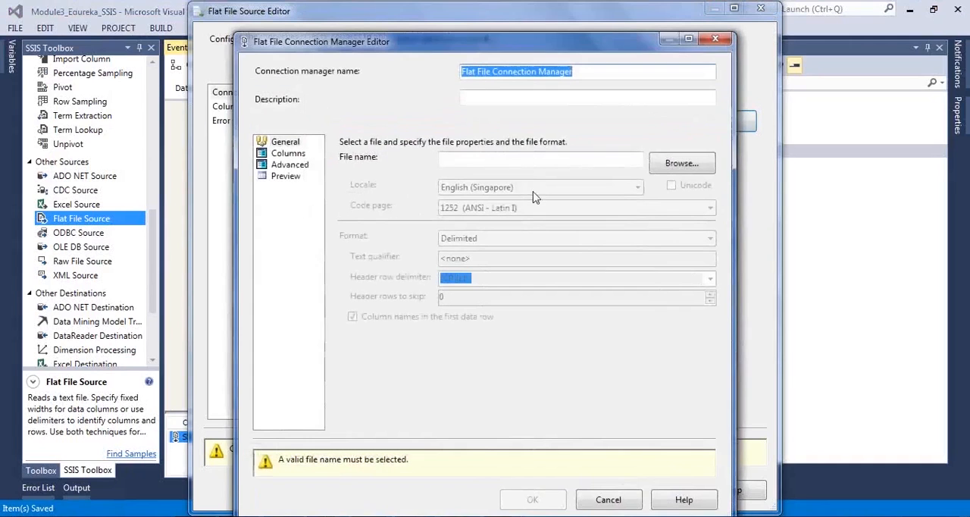
{"action": "type", "text": "FF_EventData"}
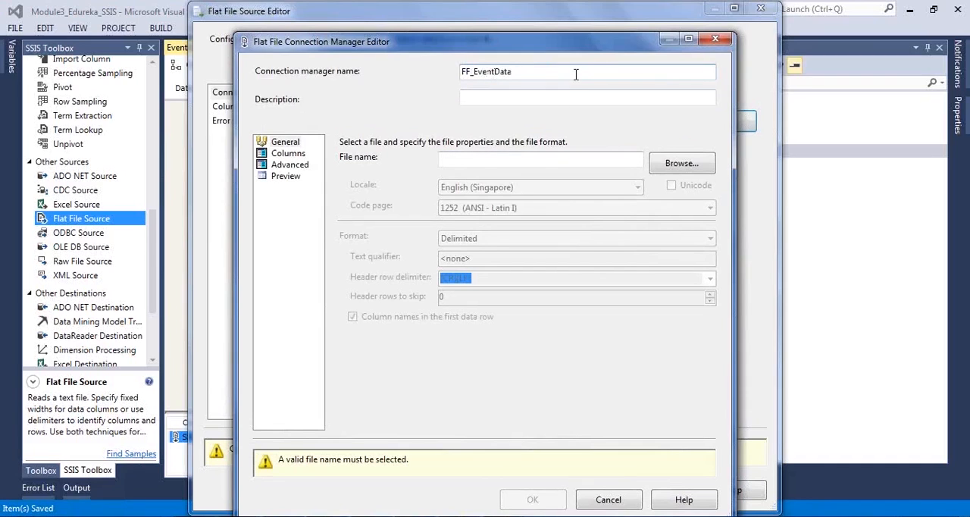
{"action": "left_click", "coordinate": [523, 159]}
{"action": "left_click", "coordinate": [669, 164]}
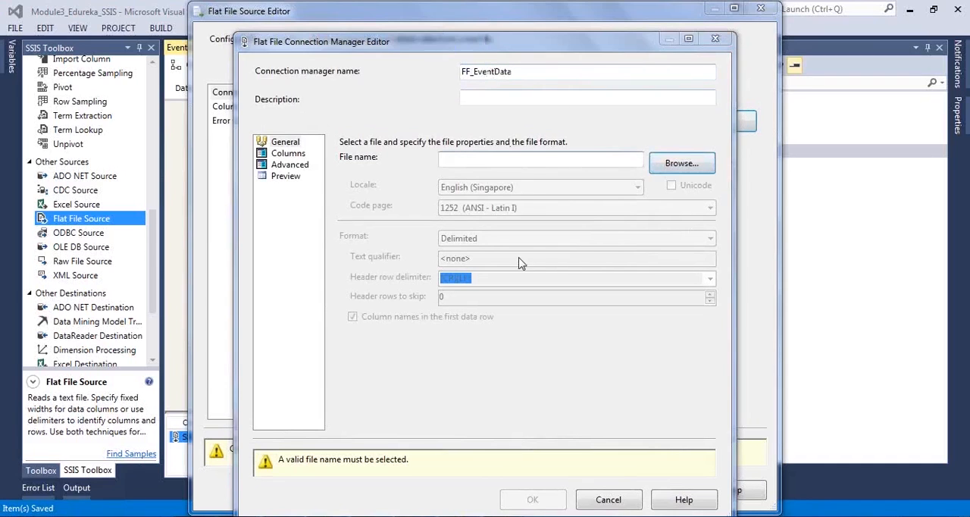
{"action": "type", "text": "Dropbox\\Edureka\\ClassExamples\\SSIS\\Inputs"}
{"action": "key", "text": "Return"}
{"action": "left_click", "coordinate": [425, 165]}
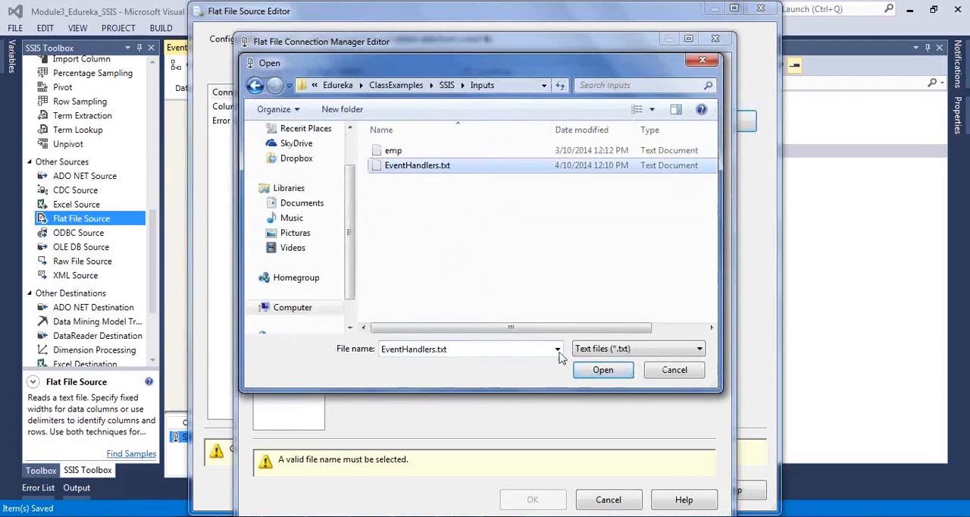
{"action": "left_click", "coordinate": [603, 370]}
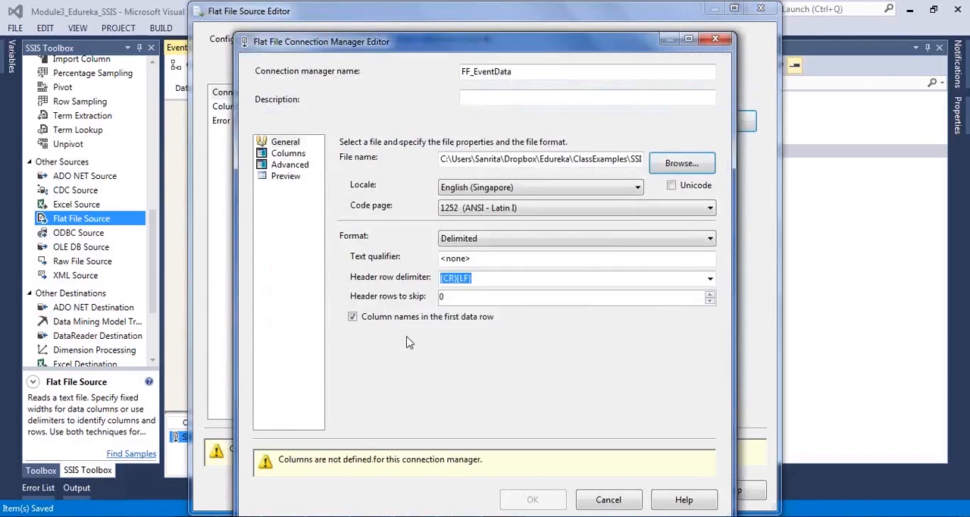
Step: Check the columns of FF_EventData, accept the connection manager, and confirm the Flat File Source with its Events column
{"action": "left_click", "coordinate": [289, 154]}
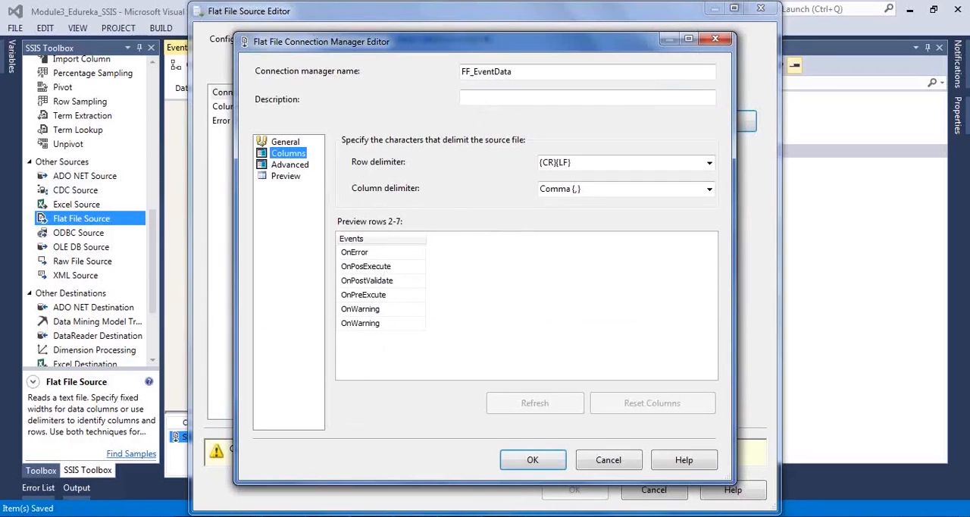
{"action": "mouse_move", "coordinate": [195, 516]}
{"action": "left_click", "coordinate": [535, 461]}
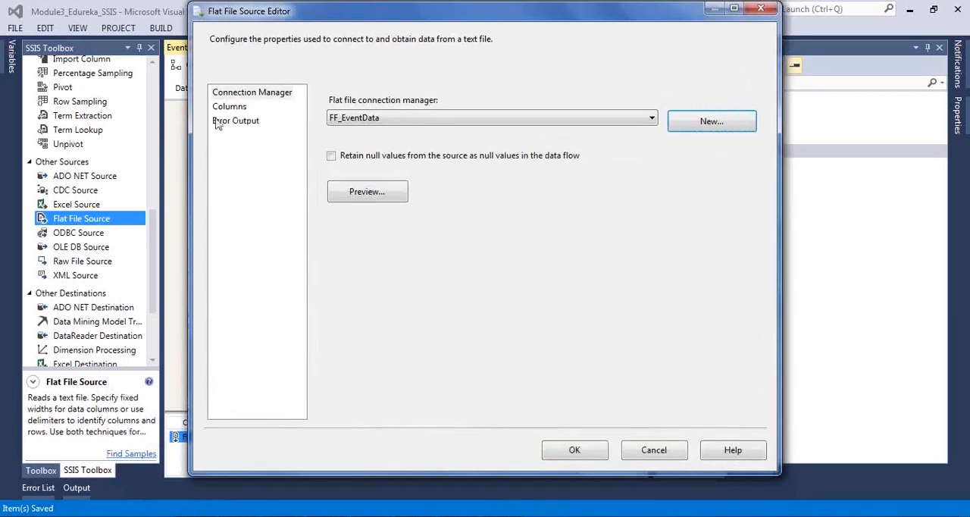
{"action": "left_click", "coordinate": [229, 108]}
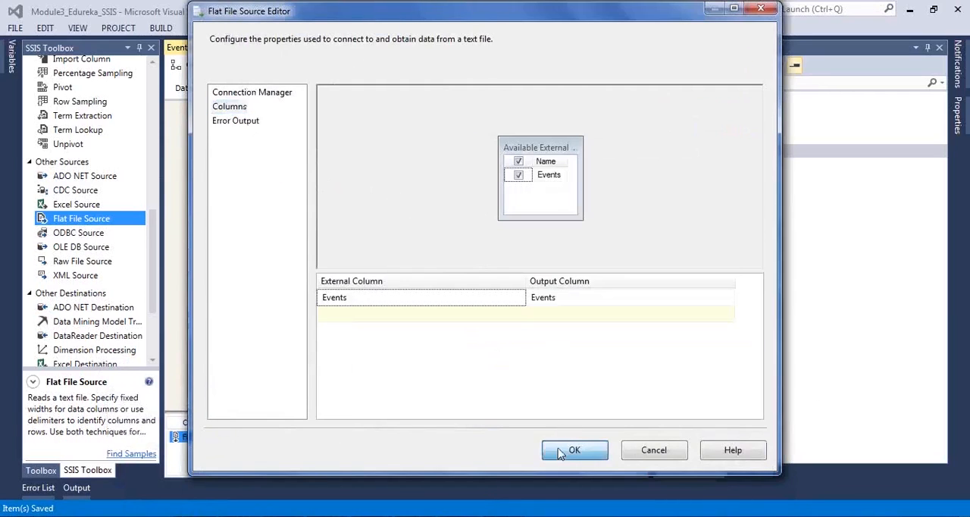
{"action": "left_click", "coordinate": [561, 452]}
Step: Move the Flat File Source higher on the data flow canvas and save the package
{"action": "left_click_drag", "start_coordinate": [342, 212], "coordinate": [340, 178]}
{"action": "left_click", "coordinate": [395, 209]}
{"action": "left_click", "coordinate": [394, 242]}
{"action": "key", "text": "ctrl+s"}
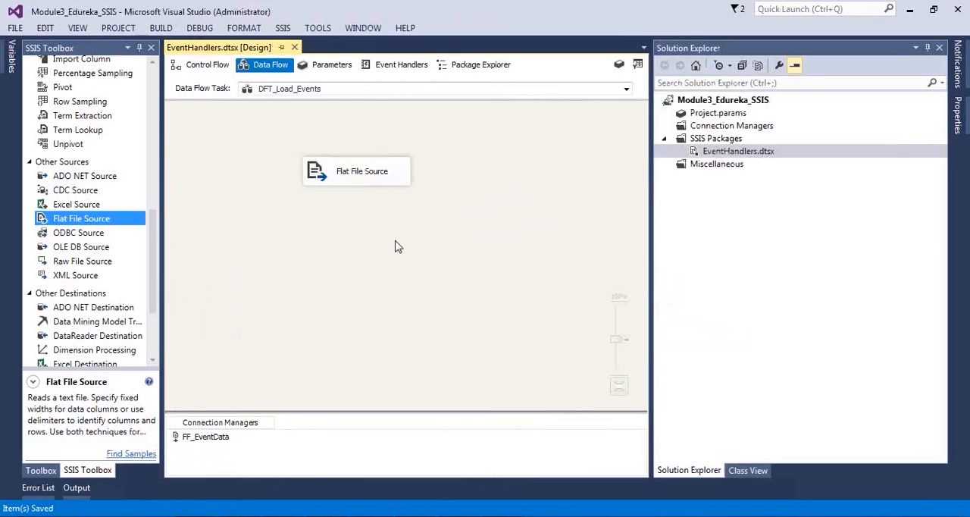
{"action": "left_click", "coordinate": [368, 180]}
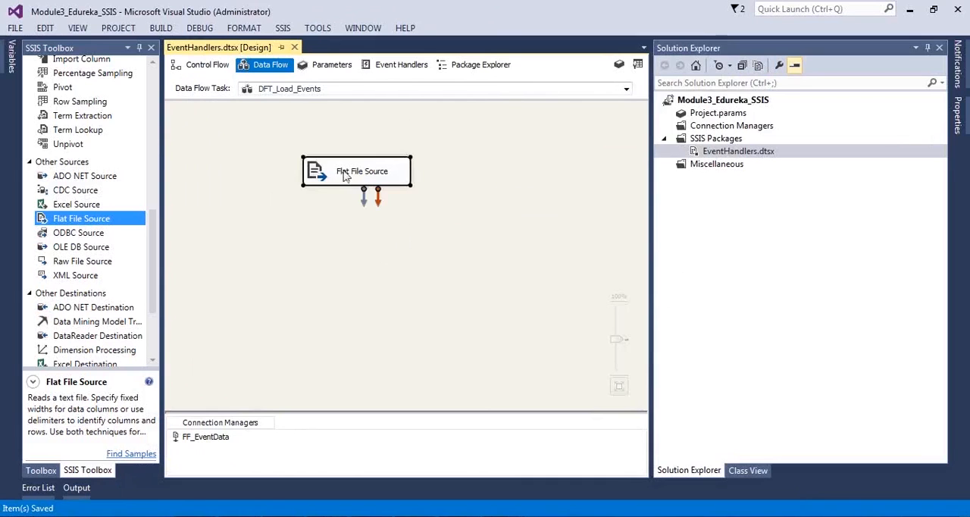
{"action": "left_click", "coordinate": [454, 241]}
Step: Switch to SQL Server Management Studio and review the identity and primary key columns in the CREATE TABLE MSBI_EVENTSDATA statement
{"action": "key", "text": "alt+Tab"}
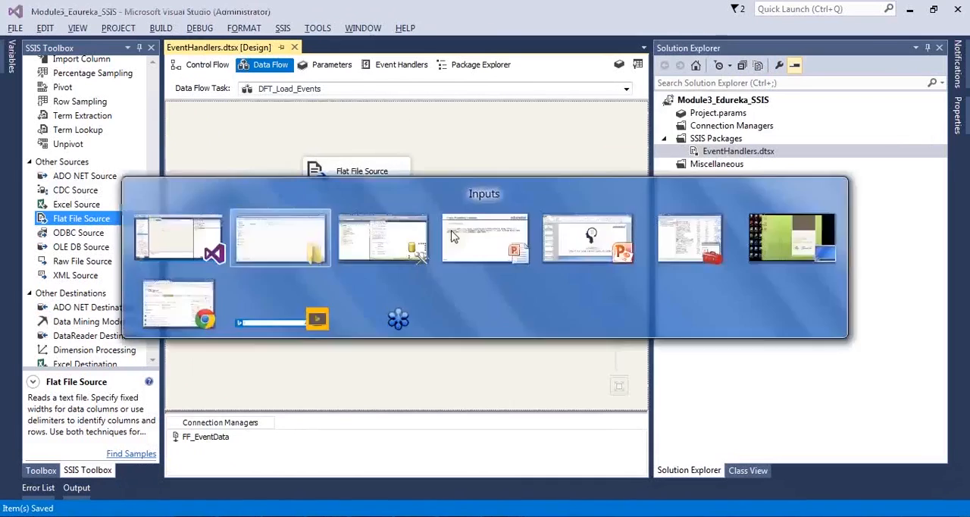
{"action": "key", "text": "alt+Tab"}
{"action": "key", "text": "alt+Tab"}
{"action": "key", "text": "alt+Tab"}
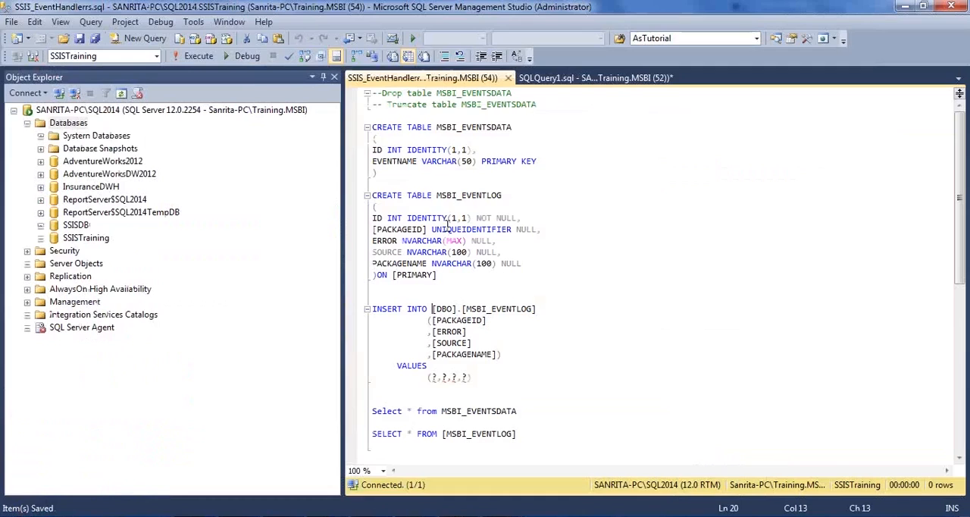
{"action": "left_click_drag", "start_coordinate": [383, 174], "coordinate": [360, 129]}
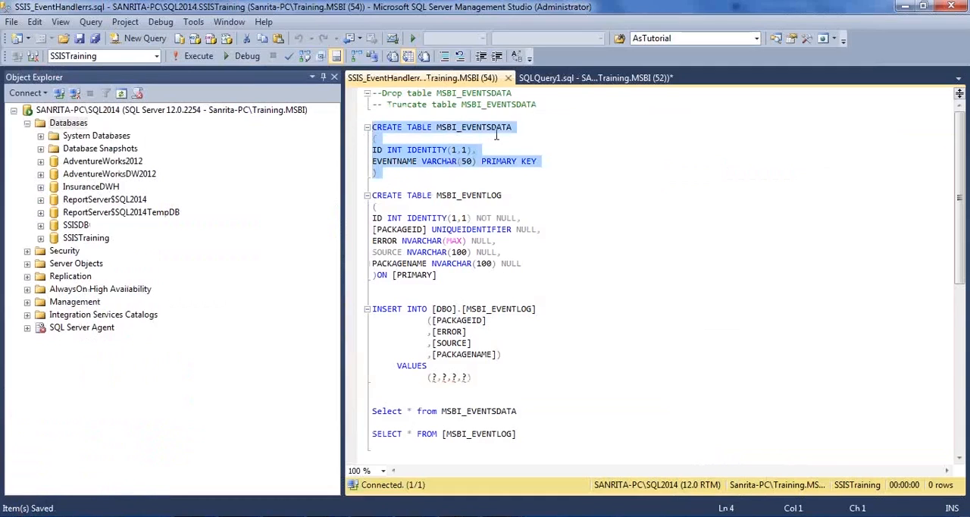
{"action": "left_click_drag", "start_coordinate": [489, 150], "coordinate": [366, 152]}
{"action": "left_click", "coordinate": [421, 172]}
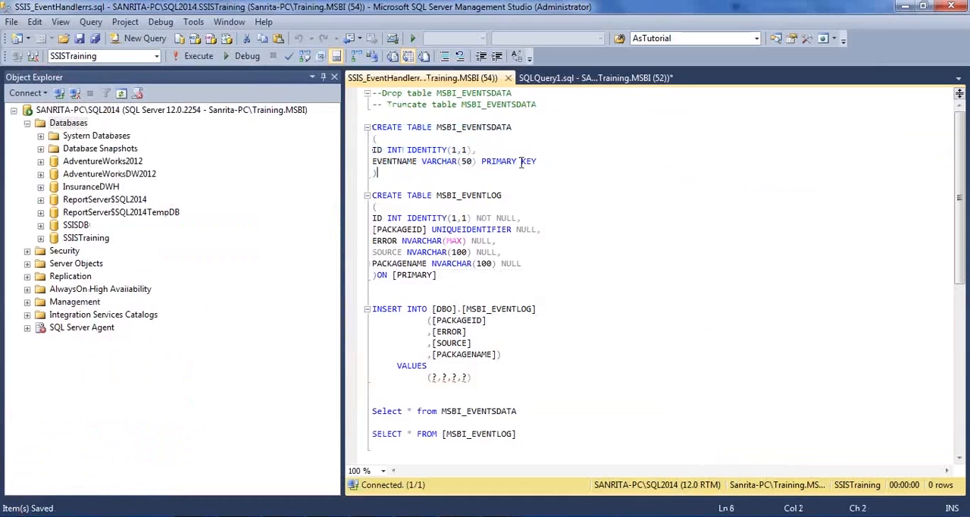
{"action": "left_click_drag", "start_coordinate": [560, 153], "coordinate": [407, 151]}
{"action": "left_click", "coordinate": [545, 158]}
{"action": "left_click_drag", "start_coordinate": [545, 159], "coordinate": [367, 160]}
Step: Execute only the CREATE TABLE MSBI_EVENTSDATA statement in the SSISTraining database
{"action": "left_click_drag", "start_coordinate": [404, 184], "coordinate": [356, 127]}
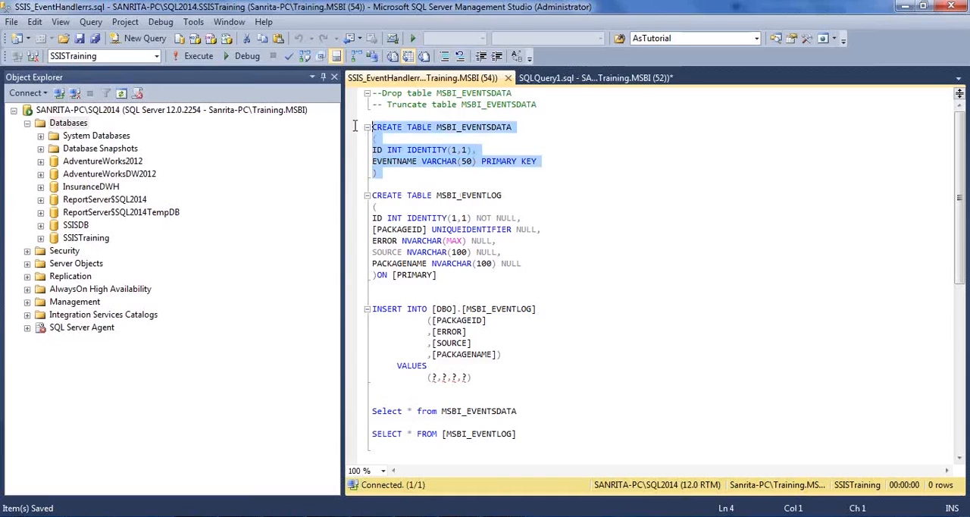
{"action": "left_click", "coordinate": [194, 56]}
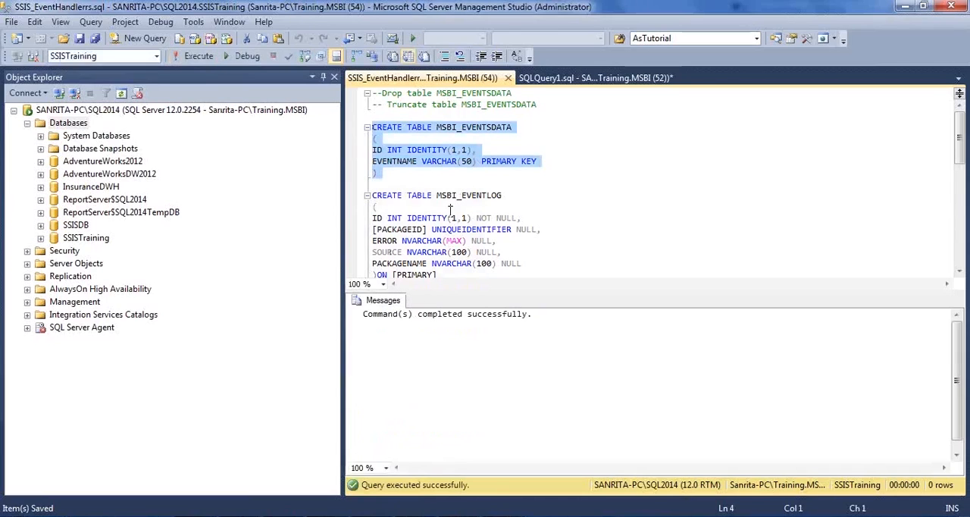
{"action": "left_click", "coordinate": [494, 146]}
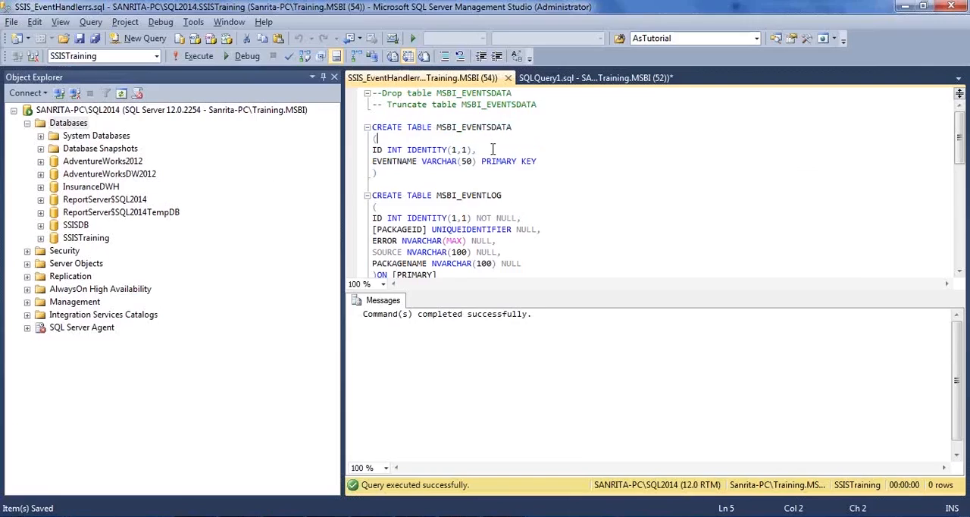
Step: Switch to Visual Studio, add an OLE DB Destination below the Flat File Source and connect the source's output to it
{"action": "key", "text": "alt+Tab"}
{"action": "left_click", "coordinate": [368, 152]}
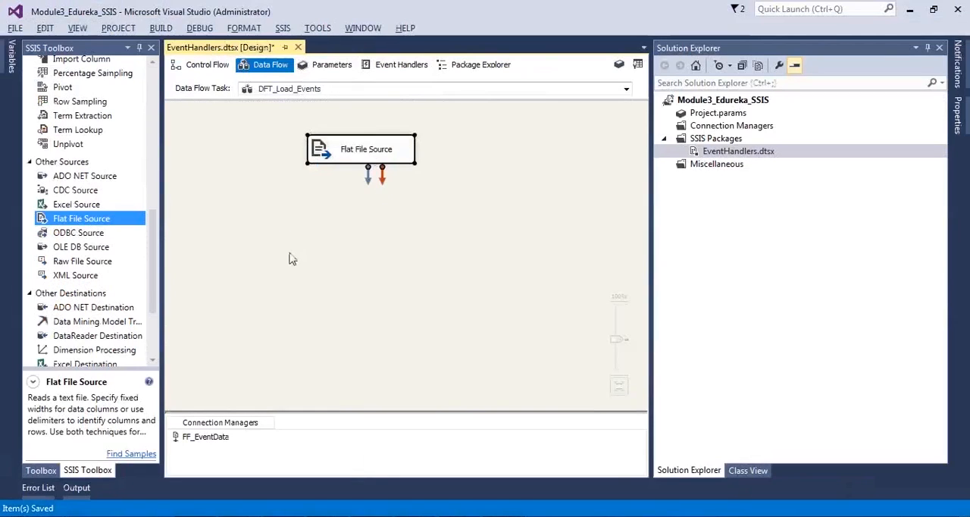
{"action": "left_click", "coordinate": [390, 360]}
{"action": "scroll", "coordinate": [148, 241], "scroll_direction": "down", "scroll_amount": 3}
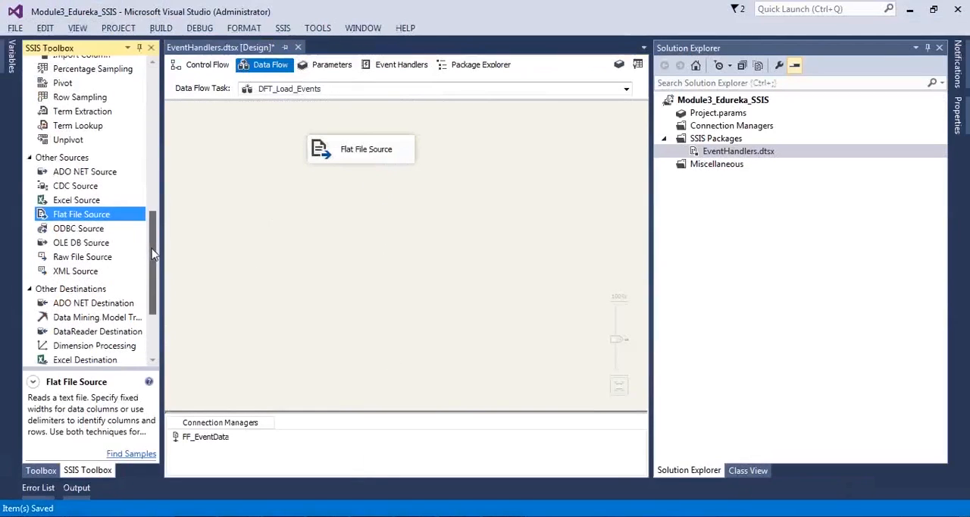
{"action": "left_click_drag", "start_coordinate": [112, 286], "coordinate": [322, 219]}
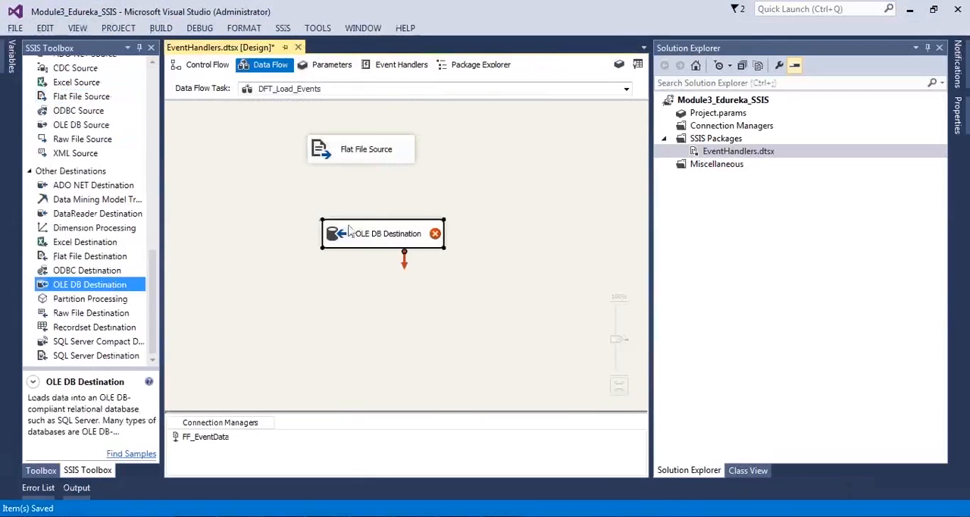
{"action": "left_click", "coordinate": [345, 159]}
{"action": "left_click_drag", "start_coordinate": [369, 176], "coordinate": [337, 220]}
Step: Open the OLE DB Destination for editing and start a new connection to the server sanrita-pc\sql2014
{"action": "double_click", "coordinate": [341, 215]}
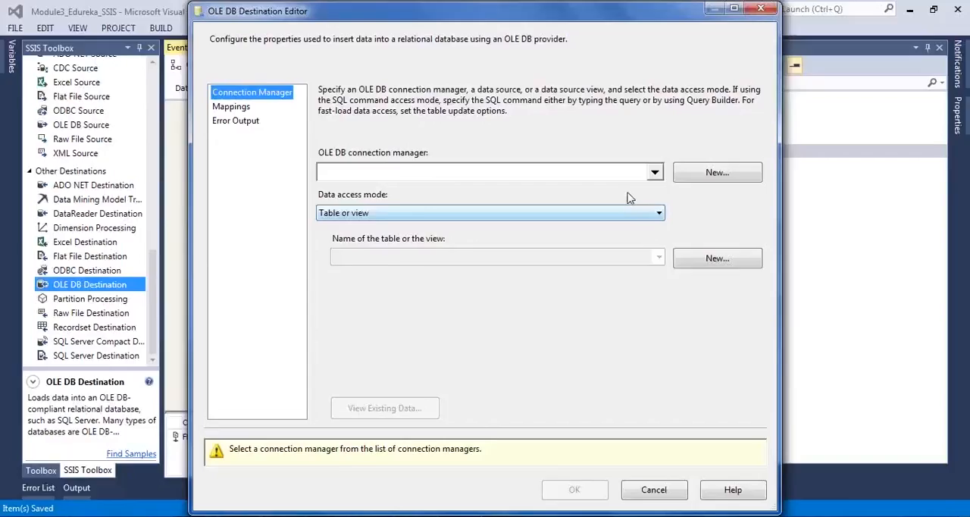
{"action": "left_click", "coordinate": [655, 173]}
{"action": "left_click", "coordinate": [739, 177]}
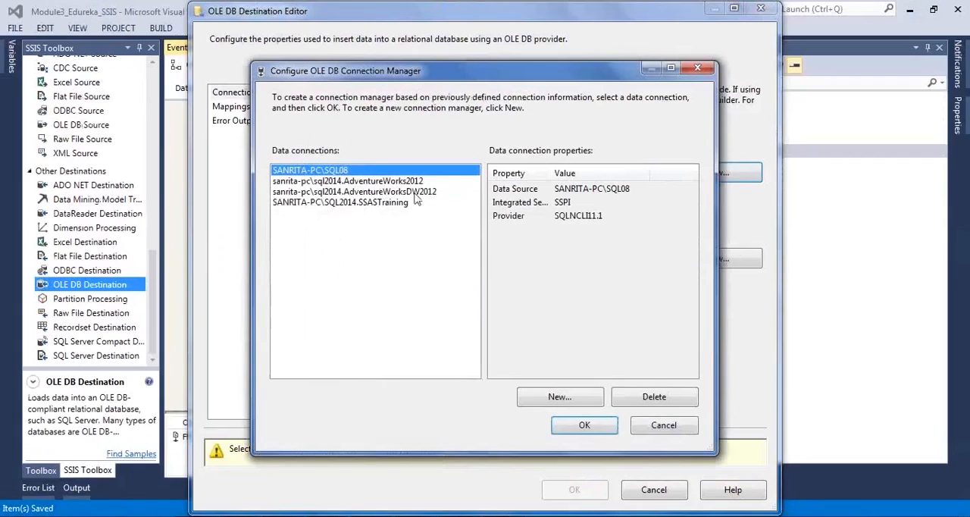
{"action": "left_click", "coordinate": [559, 396]}
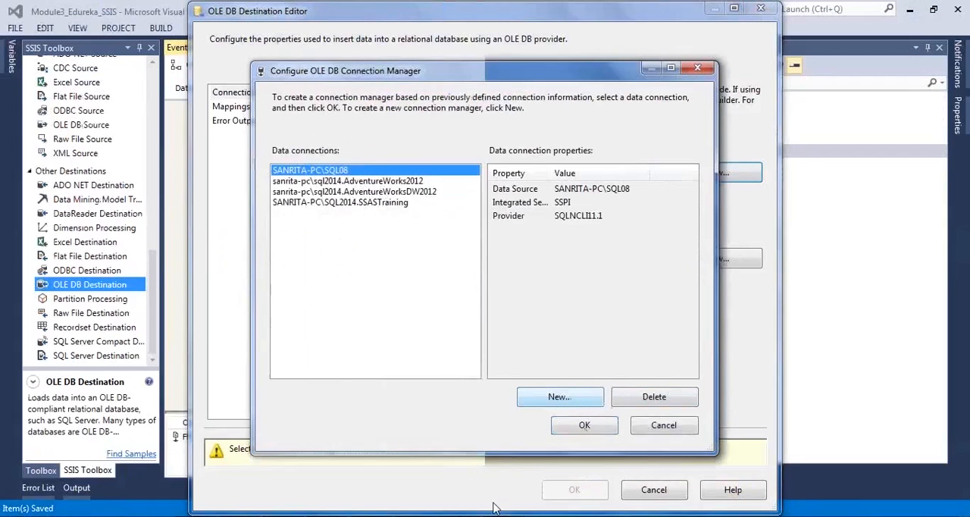
{"action": "left_click", "coordinate": [428, 126]}
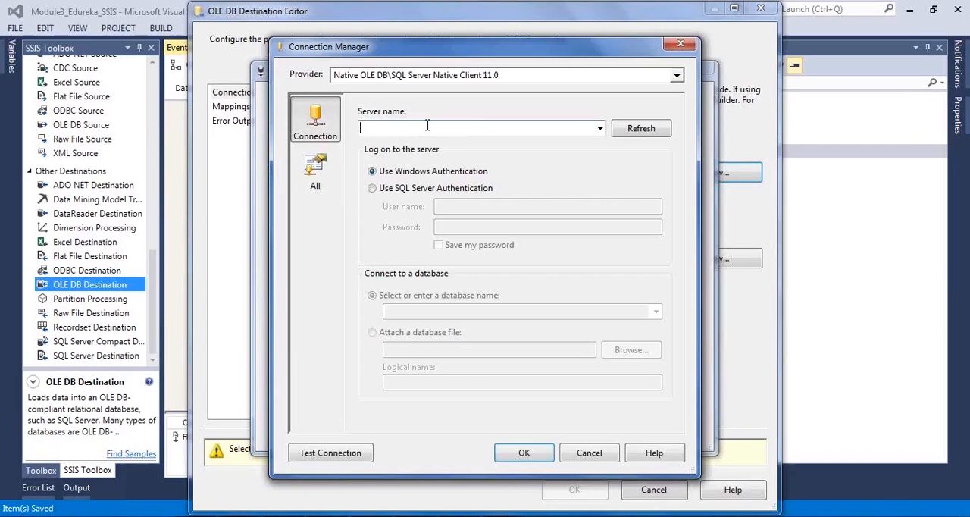
{"action": "type", "text": "sann"}
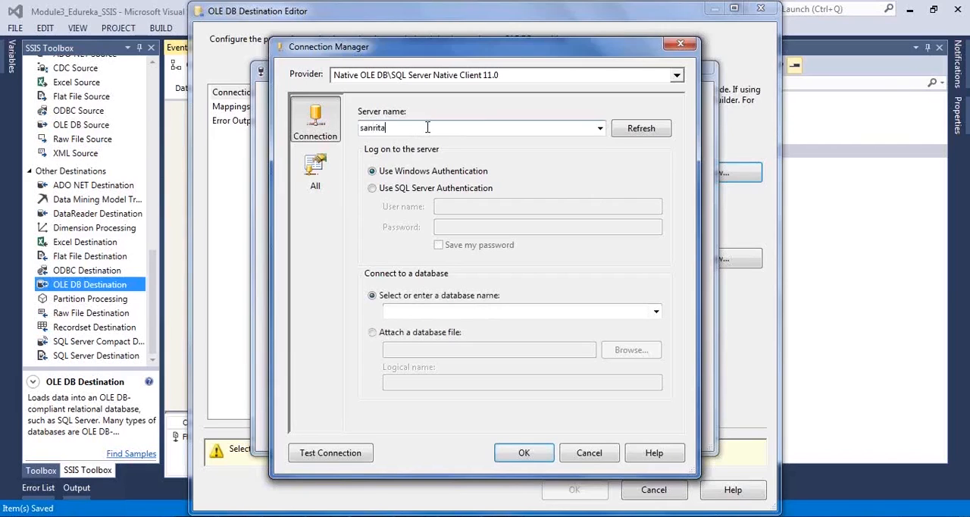
{"action": "type", "text": "ita-"}
{"action": "type", "text": "c\\sql2014"}
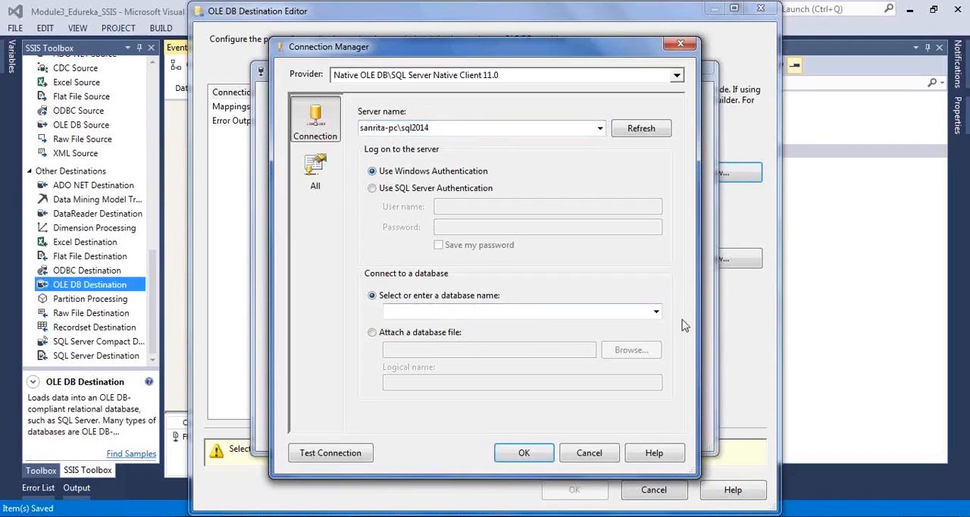
Step: Select the SSISTraining database for the new connection, test the connection and accept it for the destination
{"action": "left_click", "coordinate": [656, 312]}
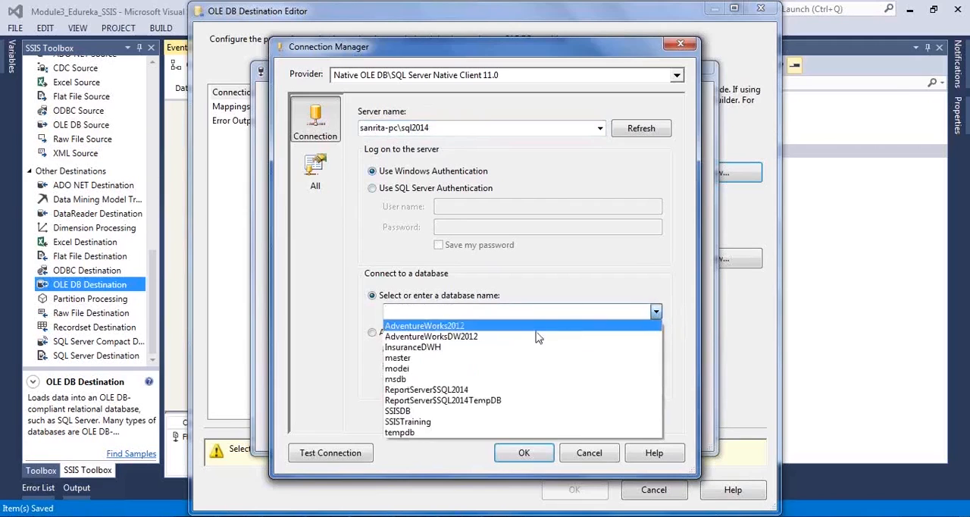
{"action": "left_click", "coordinate": [459, 422]}
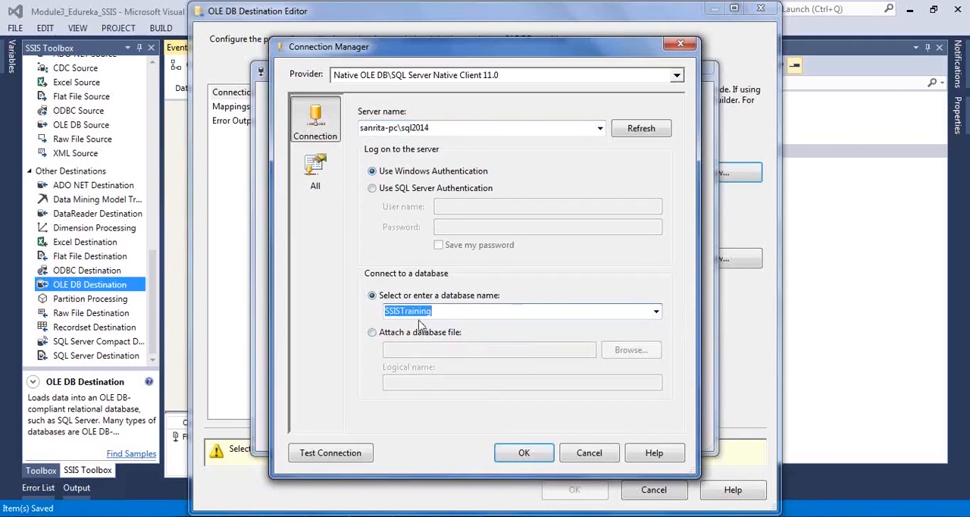
{"action": "left_click", "coordinate": [330, 453]}
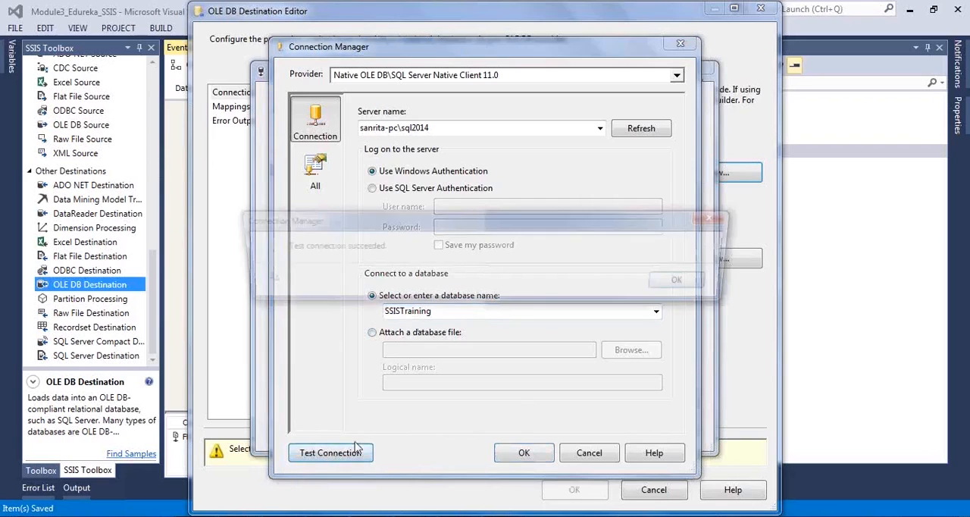
{"action": "left_click", "coordinate": [680, 290]}
{"action": "left_click", "coordinate": [524, 452]}
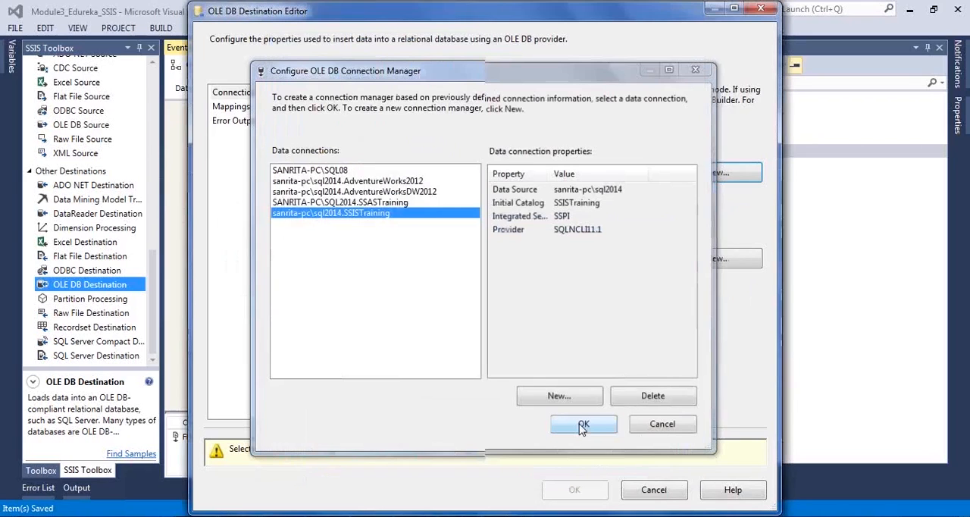
Step: Set the destination table to [dbo].[MSBI_EVENTSDATA] and check its name against the CREATE TABLE script in SQL Server Management Studio
{"action": "left_click", "coordinate": [658, 258]}
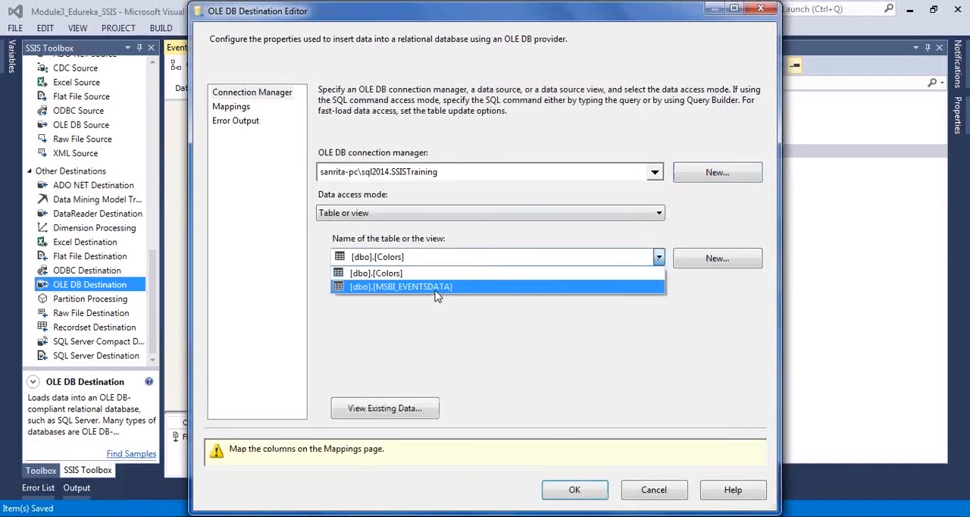
{"action": "left_click", "coordinate": [438, 294]}
{"action": "key", "text": "alt+Tab"}
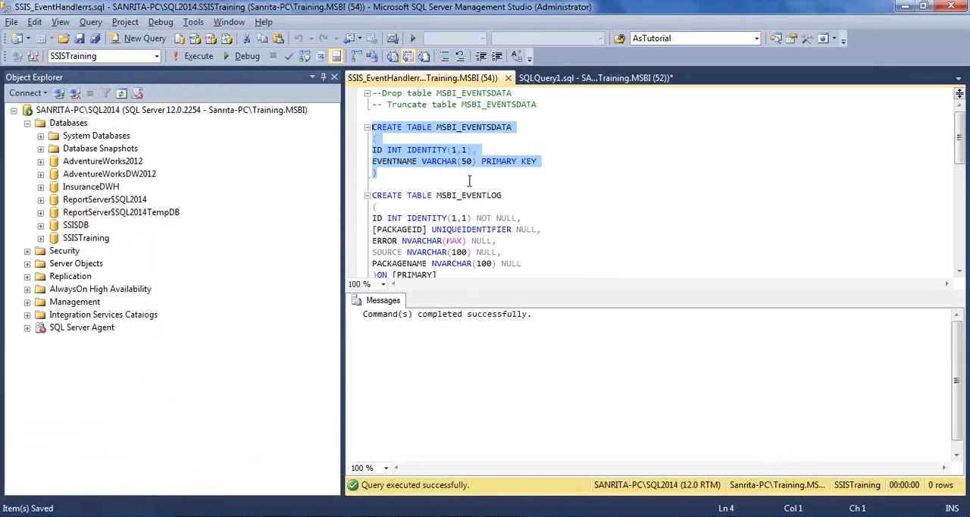
{"action": "double_click", "coordinate": [489, 128]}
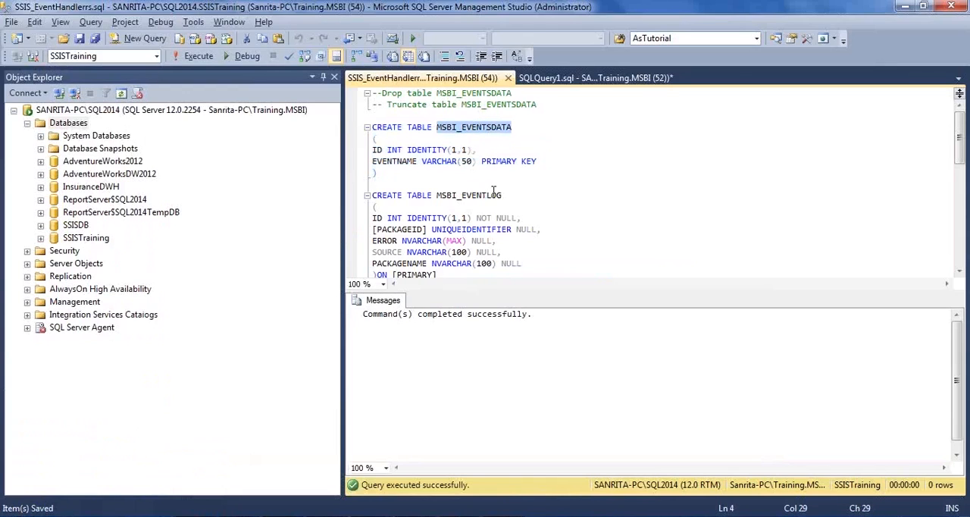
{"action": "key", "text": "alt+Tab"}
Step: Map the Events input column to EVENTNAME, leave the identity column ID ignored, and accept the destination settings
{"action": "left_click", "coordinate": [234, 106]}
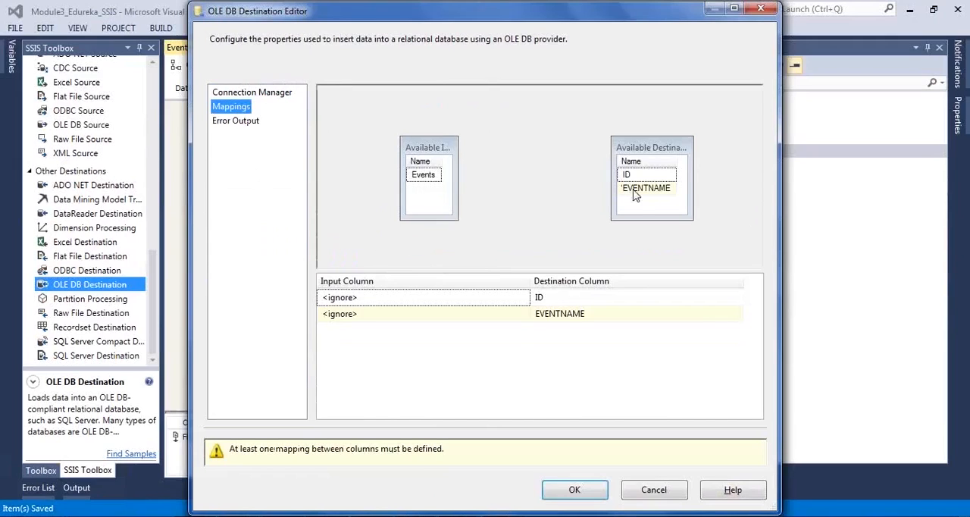
{"action": "left_click_drag", "start_coordinate": [428, 176], "coordinate": [628, 196]}
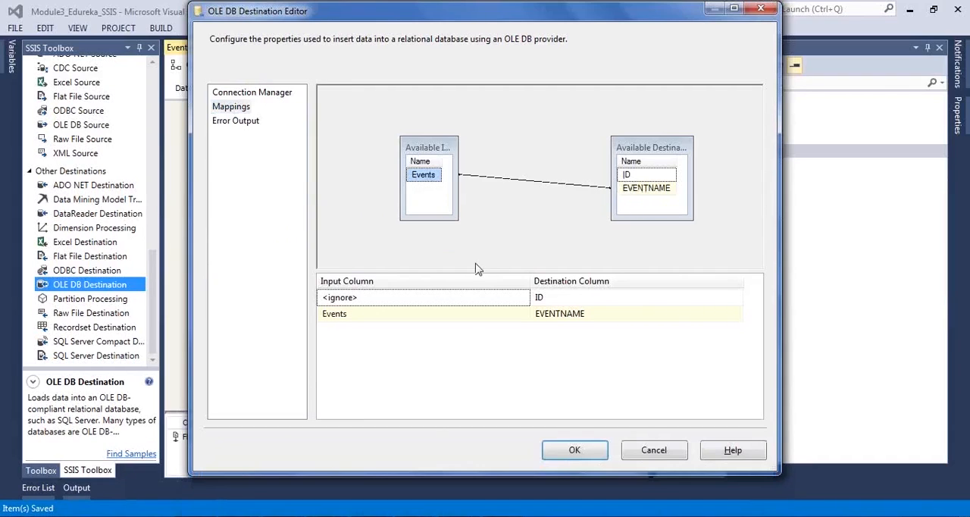
{"action": "left_click", "coordinate": [570, 299]}
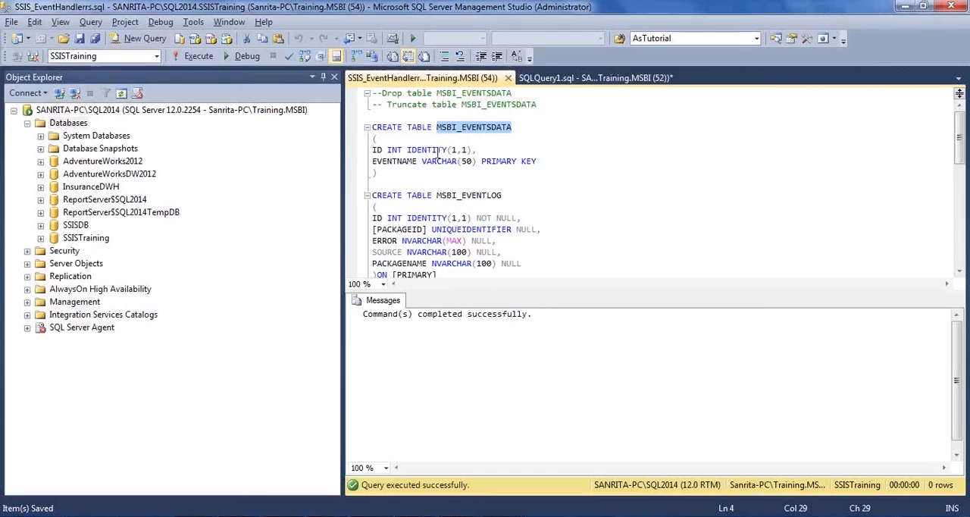
{"action": "left_click", "coordinate": [416, 161]}
{"action": "left_click_drag", "start_coordinate": [416, 156], "coordinate": [362, 149]}
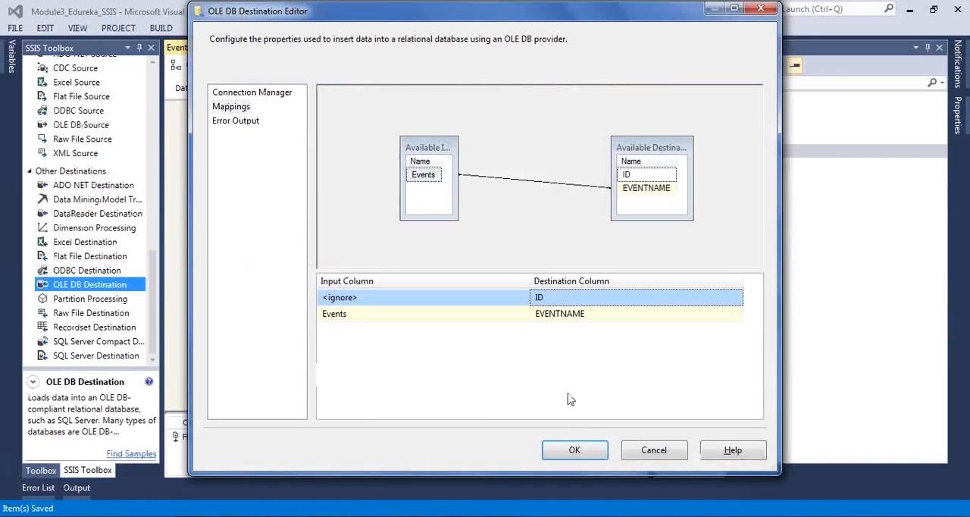
{"action": "left_click", "coordinate": [574, 452]}
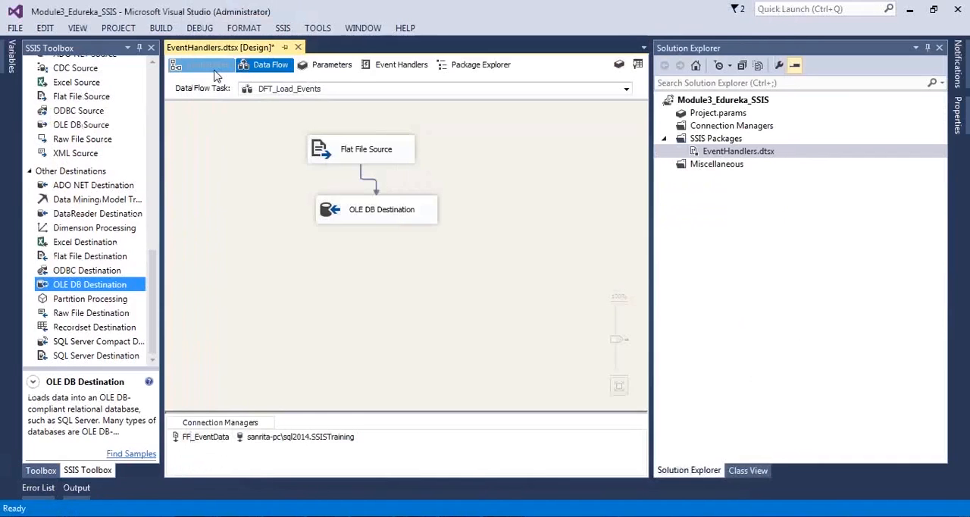
Step: Return to the control flow, switch to SQL Server Management Studio and execute only the Select * from MSBI_EVENTSDATA query
{"action": "left_click", "coordinate": [202, 66]}
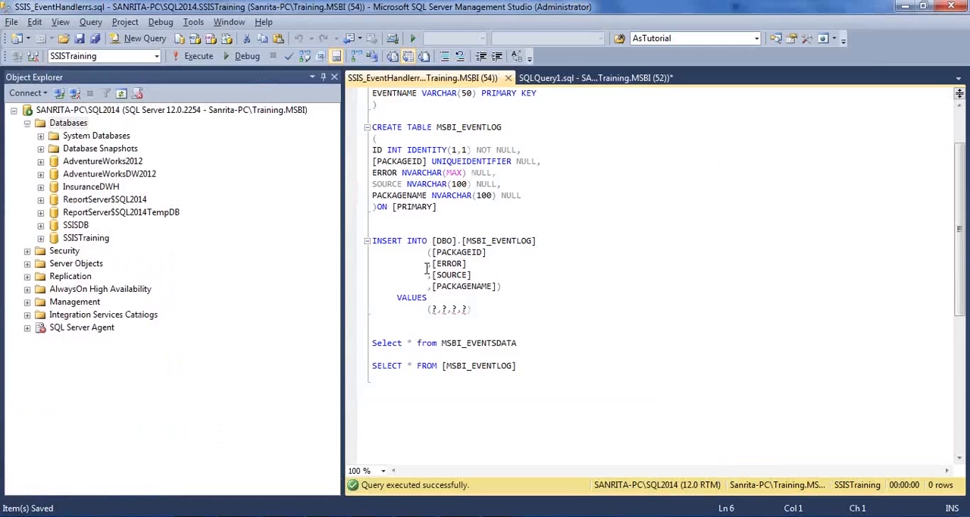
{"action": "scroll", "coordinate": [427, 269], "scroll_direction": "down", "scroll_amount": 1}
{"action": "left_click_drag", "start_coordinate": [519, 310], "coordinate": [306, 312]}
{"action": "scroll", "coordinate": [343, 292], "scroll_direction": "down", "scroll_amount": 2}
{"action": "scroll", "coordinate": [417, 271], "scroll_direction": "up", "scroll_amount": 2}
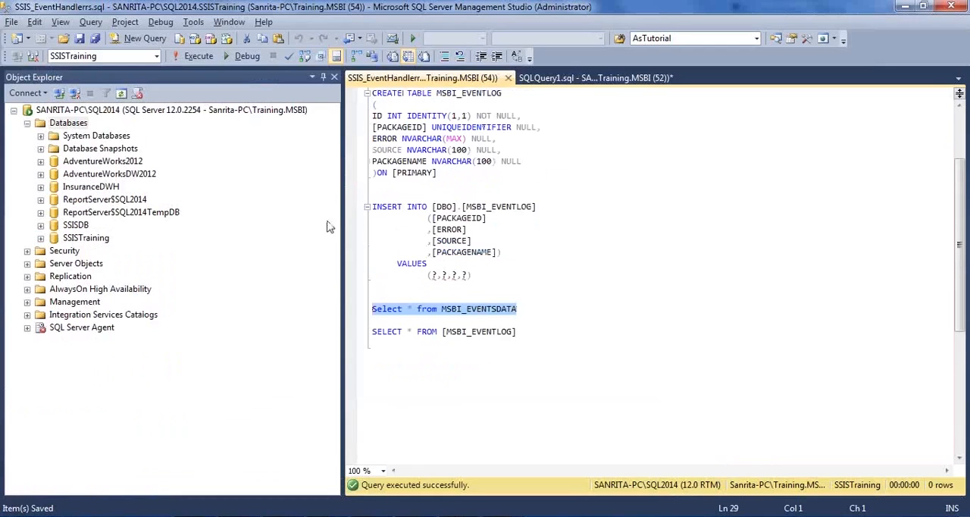
{"action": "left_click", "coordinate": [195, 60]}
{"action": "left_click", "coordinate": [544, 195]}
Step: Switch to Visual Studio, go over the DFT_Load_Events data flow and execute the EventHandlers.dtsx package
{"action": "key", "text": "alt+Tab"}
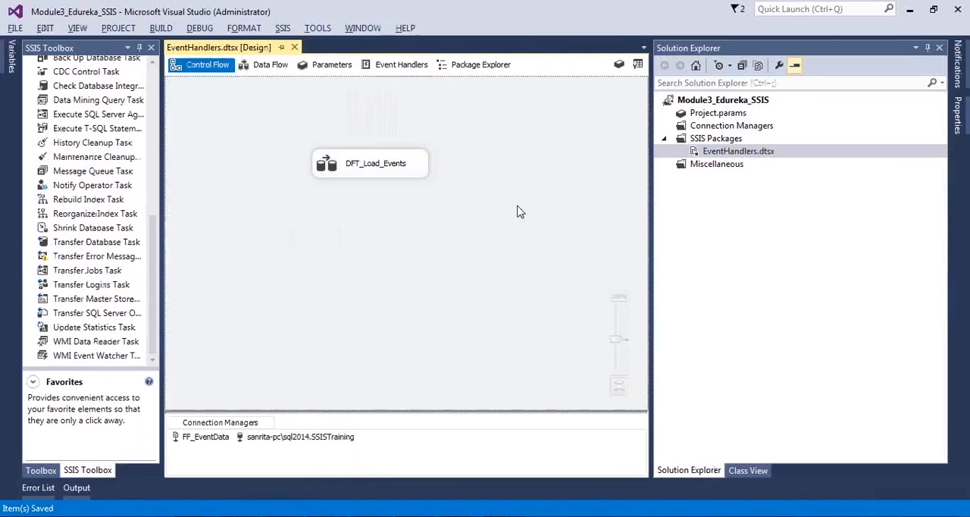
{"action": "left_click", "coordinate": [321, 171]}
{"action": "double_click", "coordinate": [321, 171]}
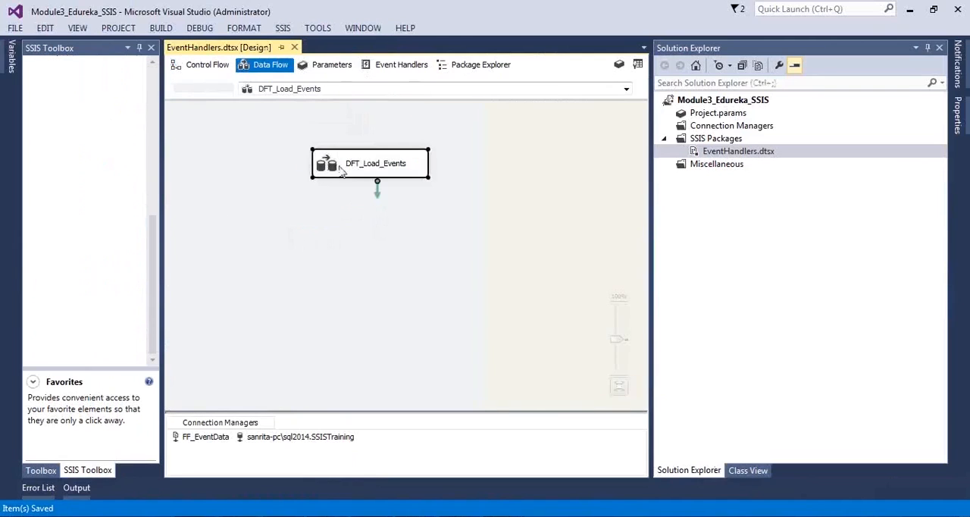
{"action": "left_click", "coordinate": [207, 66]}
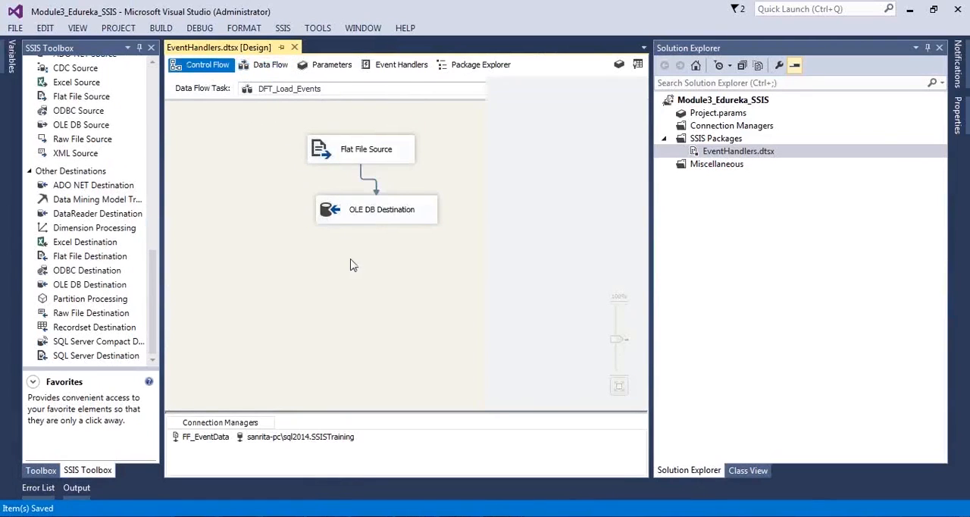
{"action": "right_click", "coordinate": [726, 150]}
{"action": "left_click", "coordinate": [749, 178]}
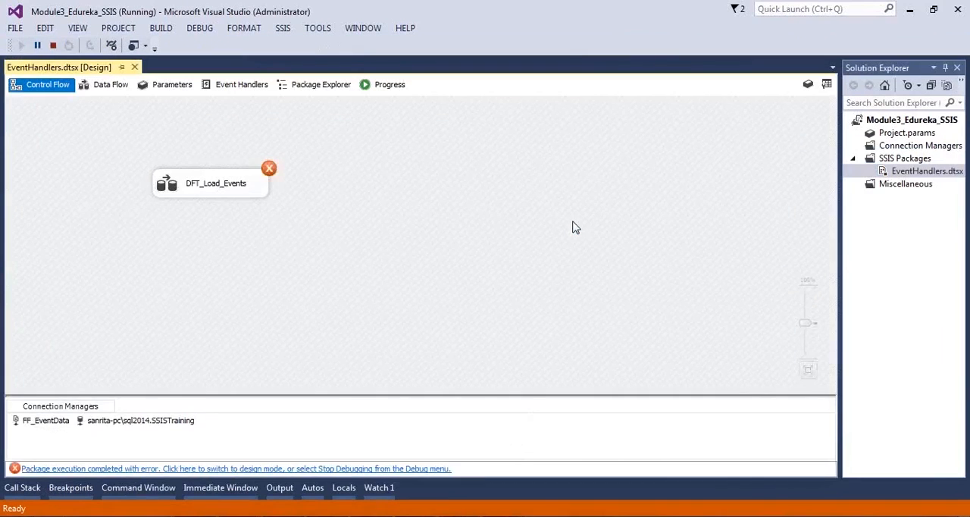
Step: Inspect the executed DFT_Load_Events data flow and examine the package's execution progress log for errors
{"action": "double_click", "coordinate": [186, 189]}
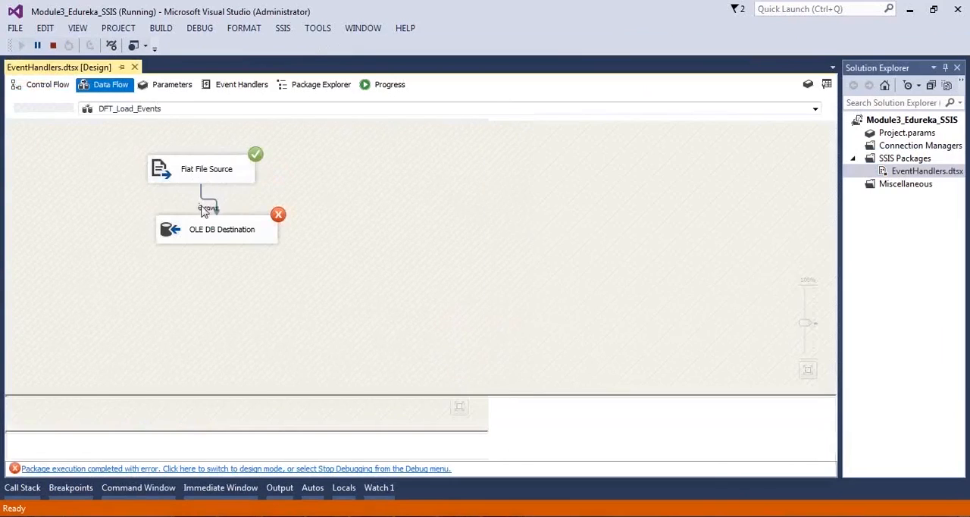
{"action": "left_click", "coordinate": [201, 235]}
{"action": "left_click", "coordinate": [319, 244]}
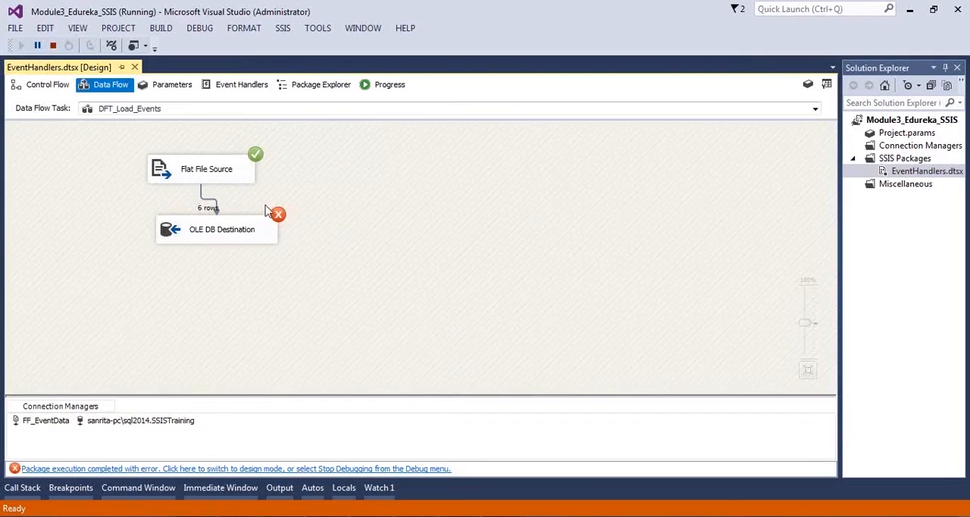
{"action": "left_click", "coordinate": [388, 86]}
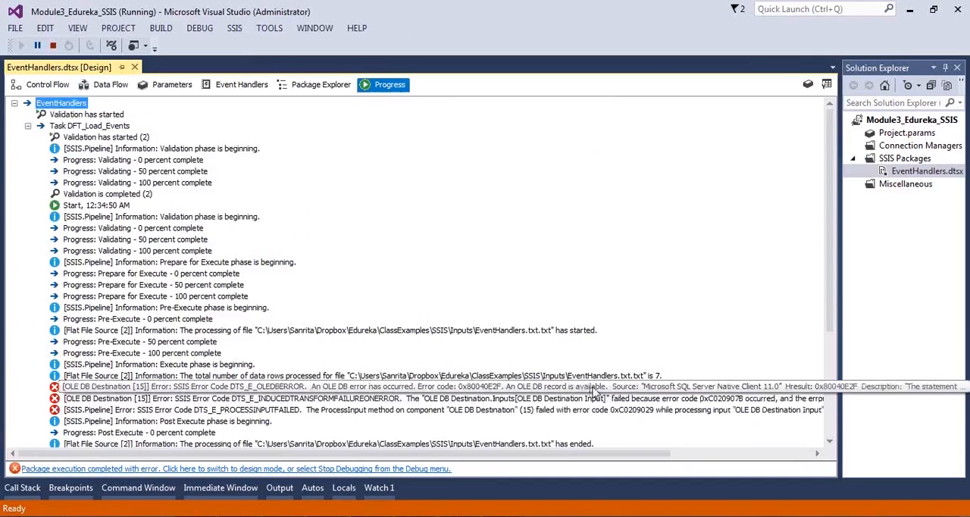
Step: Copy the first OLE DB Destination error message from the progress log into a new Notepad document and read it
{"action": "right_click", "coordinate": [596, 391]}
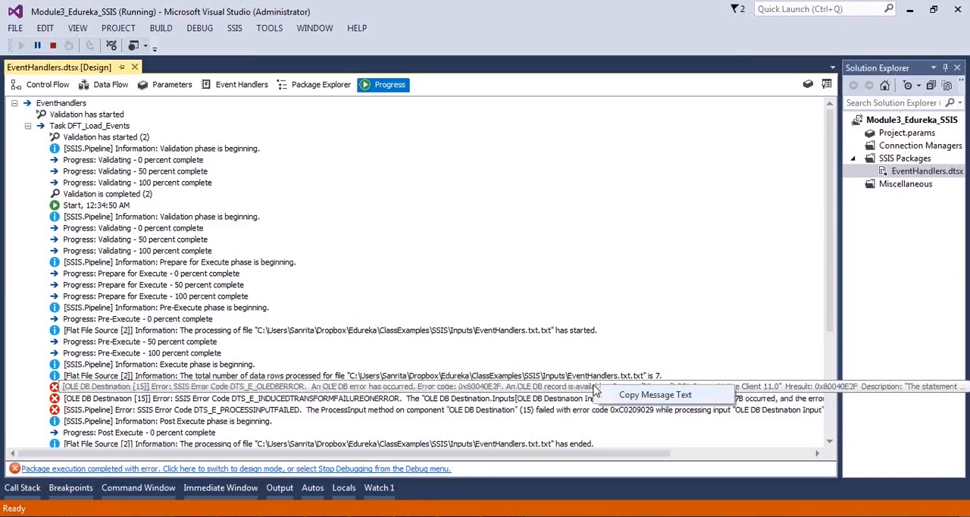
{"action": "left_click", "coordinate": [615, 395]}
{"action": "left_click", "coordinate": [19, 515]}
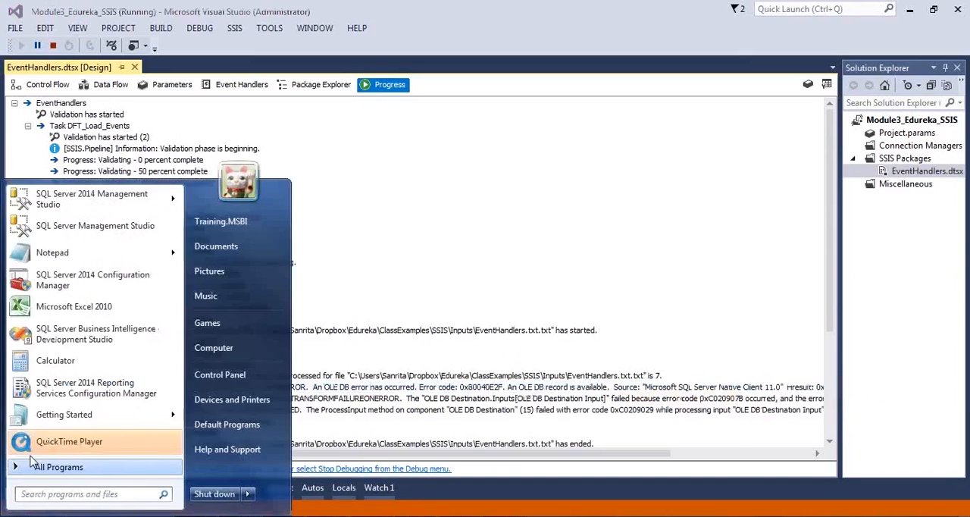
{"action": "left_click", "coordinate": [53, 252]}
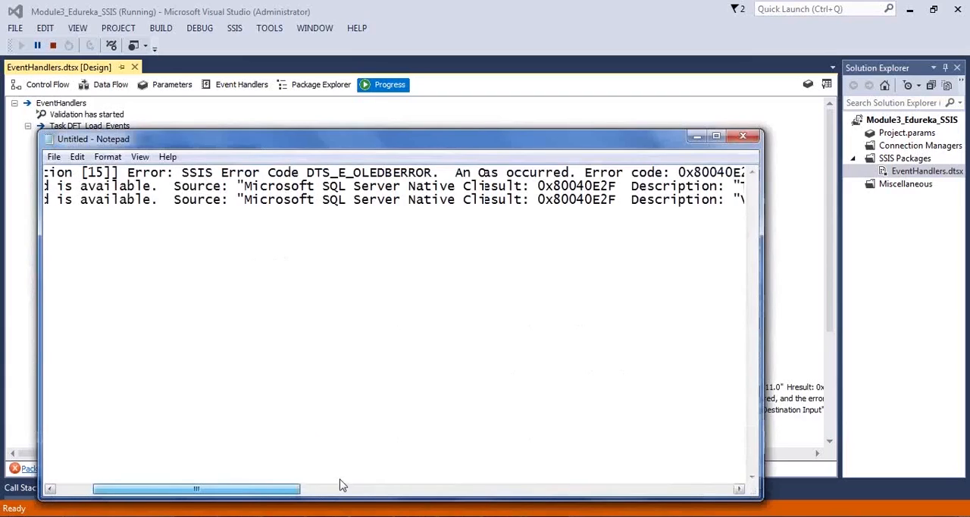
{"action": "left_click", "coordinate": [341, 486]}
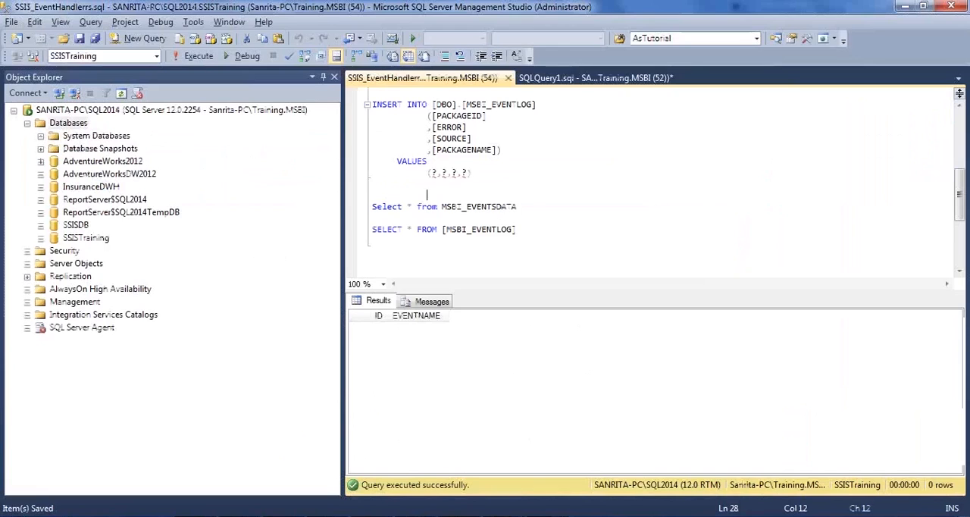
Step: Switch to SQL Server Management Studio and review the ID and EVENTNAME column definitions of MSBI_EVENTSDATA, including the primary key
{"action": "scroll", "coordinate": [500, 220], "scroll_direction": "up", "scroll_amount": 7}
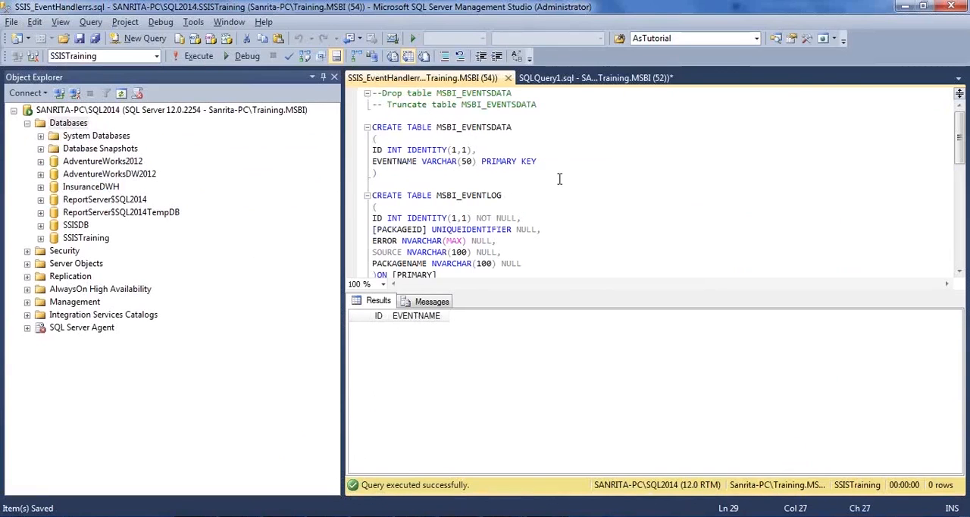
{"action": "left_click_drag", "start_coordinate": [538, 162], "coordinate": [370, 151]}
{"action": "left_click", "coordinate": [377, 161]}
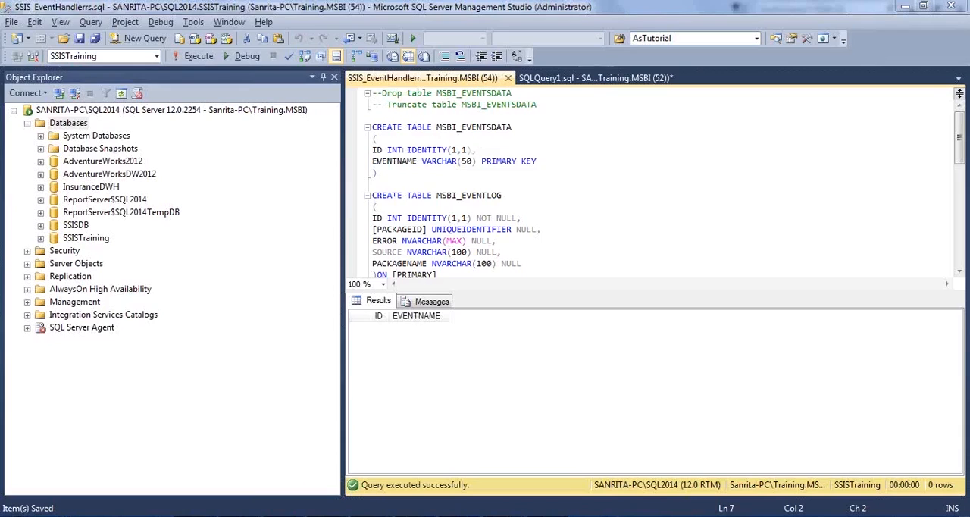
Step: Switch to the Inputs folder in File Explorer and check the EventHandlers.txt source file
{"action": "key", "text": "alt+Tab"}
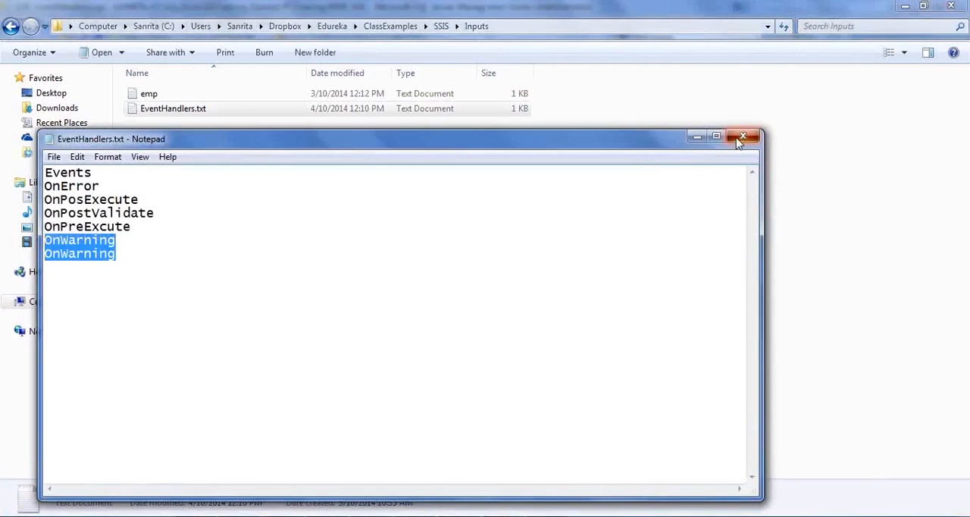
{"action": "left_click", "coordinate": [739, 142]}
{"action": "left_click", "coordinate": [360, 267]}
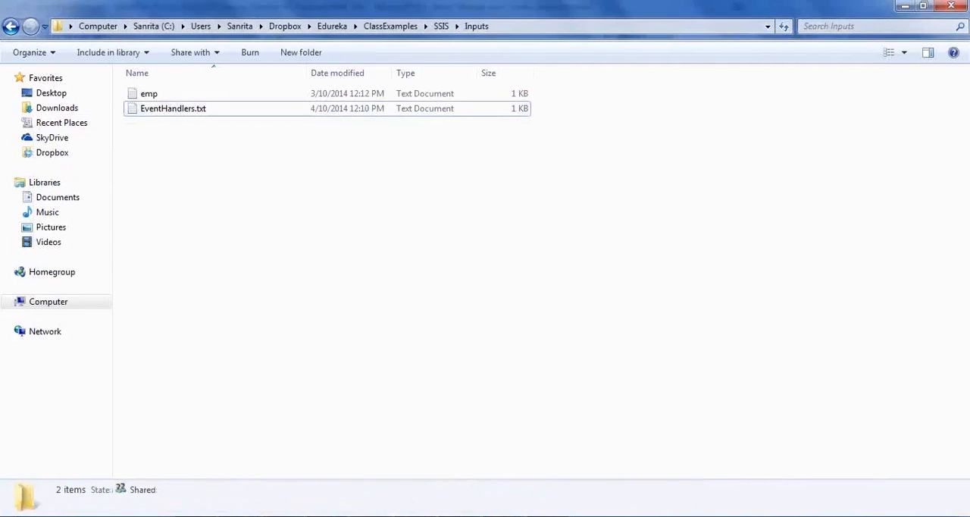
Step: Switch to Visual Studio, save the EventHandlers package and select the DFT_Load_Events task in the control flow
{"action": "key", "text": "alt+Tab"}
{"action": "left_click", "coordinate": [203, 69]}
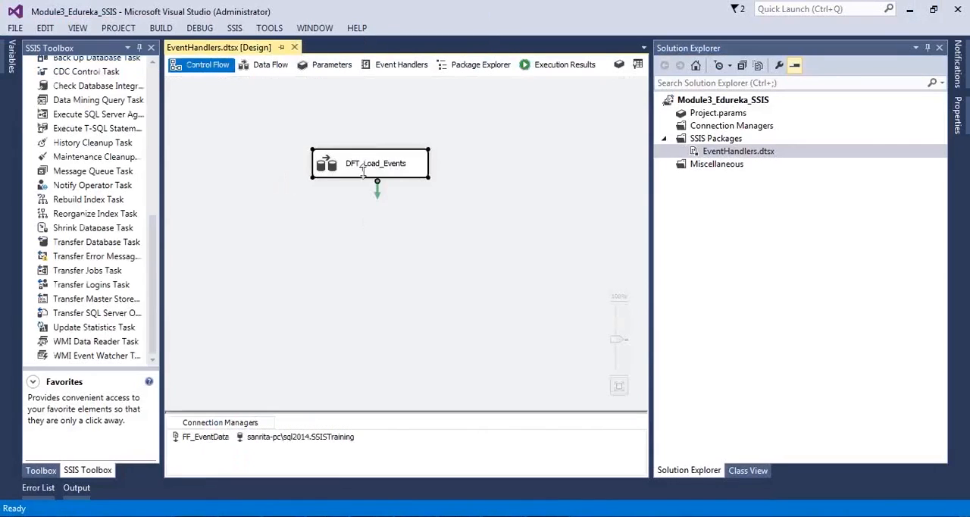
{"action": "key", "text": "ctrl+s"}
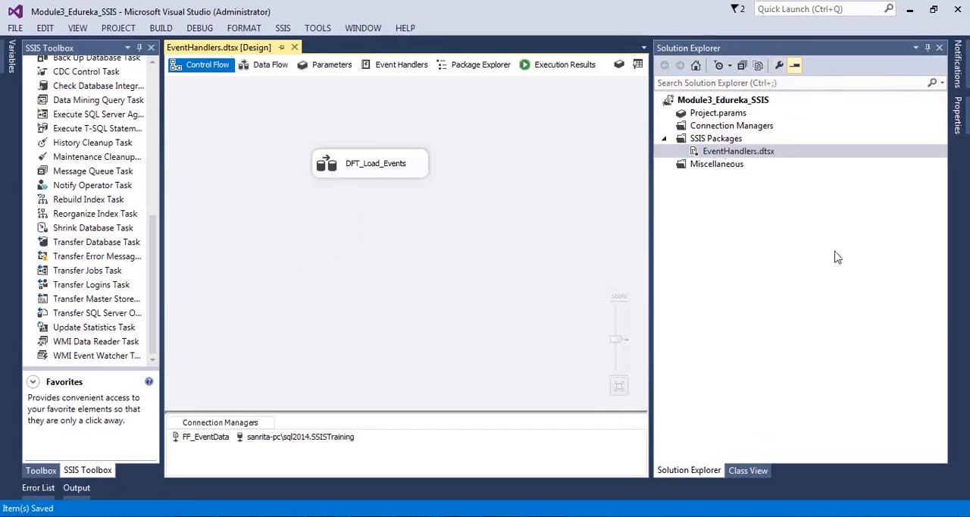
{"action": "left_click", "coordinate": [325, 171]}
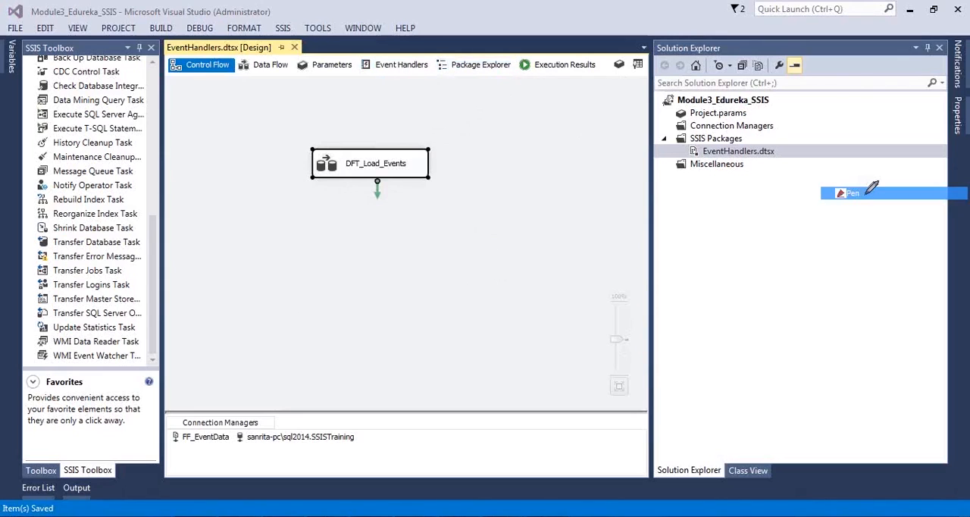
{"action": "mouse_move", "coordinate": [369, 102]}
{"action": "left_mouse_down"}
{"action": "mouse_move", "coordinate": [356, 53]}
{"action": "mouse_move", "coordinate": [429, 57]}
{"action": "mouse_move", "coordinate": [434, 91]}
{"action": "mouse_move", "coordinate": [385, 96]}
{"action": "left_mouse_up"}
{"action": "key", "text": "Escape"}
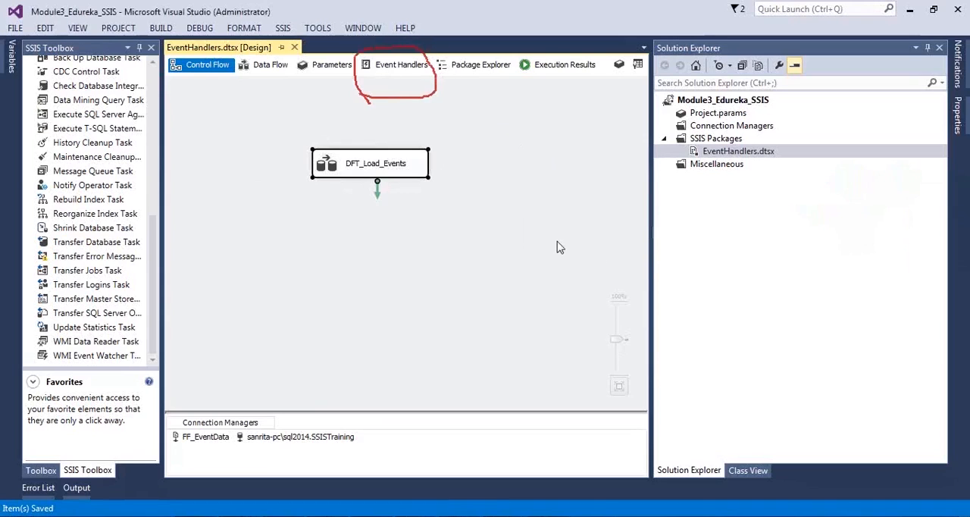
Step: Create a package-level OnError event handler for the EventHandlers executable and save the package
{"action": "left_click", "coordinate": [399, 66]}
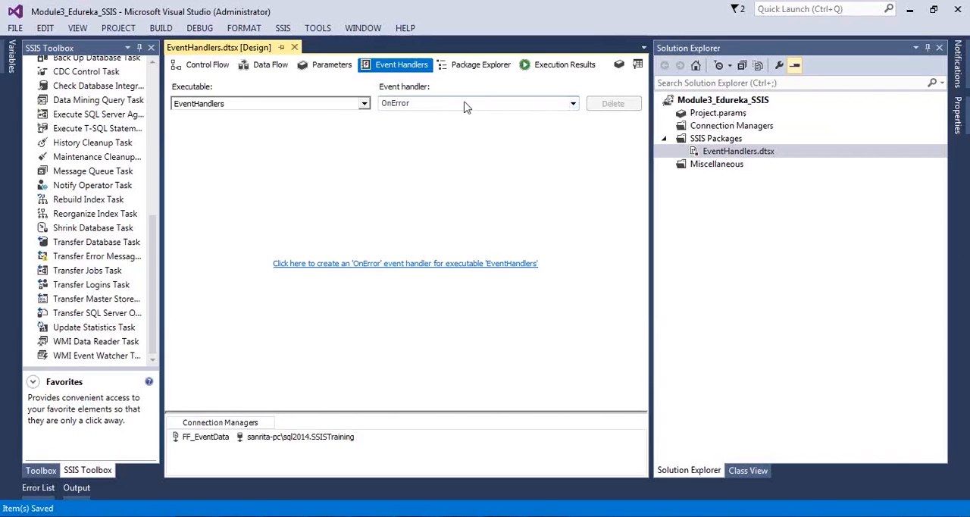
{"action": "left_click", "coordinate": [574, 104]}
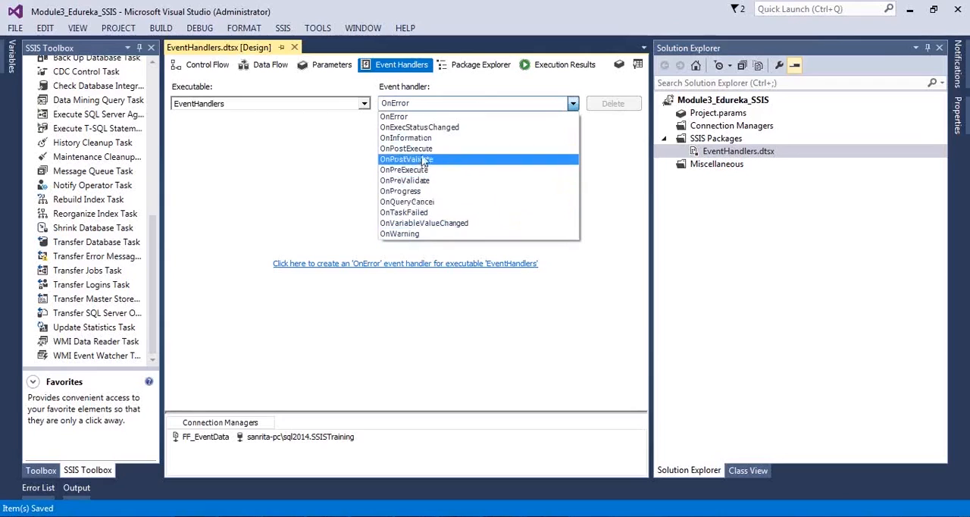
{"action": "left_click", "coordinate": [415, 116]}
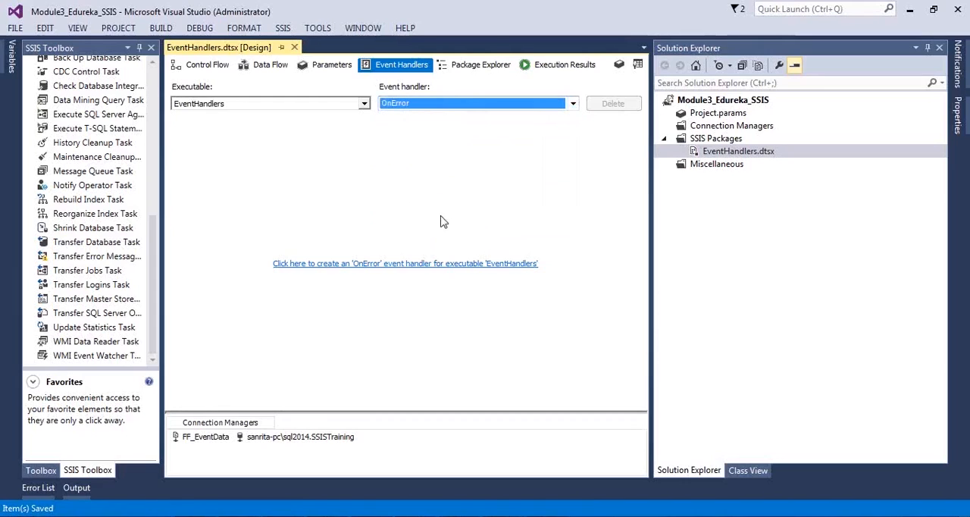
{"action": "left_click", "coordinate": [506, 515]}
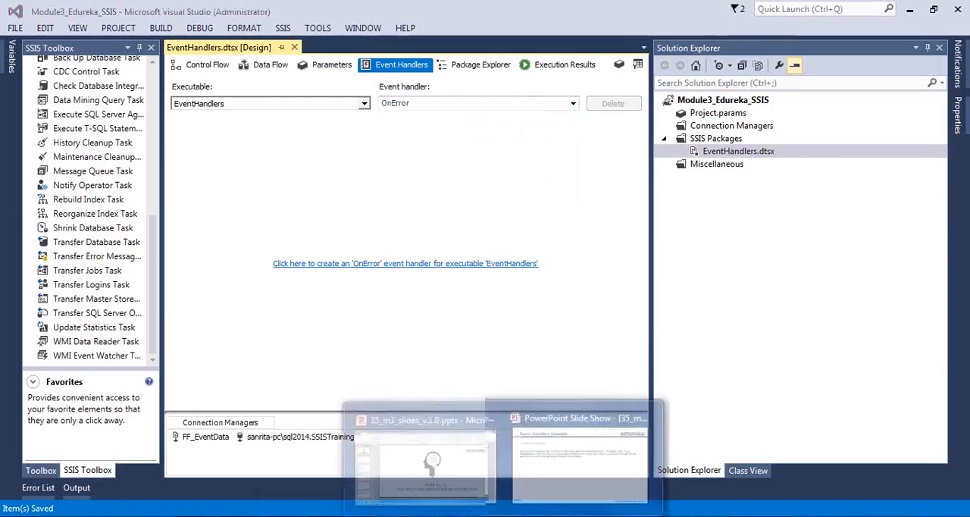
{"action": "left_click", "coordinate": [548, 479]}
{"action": "left_click", "coordinate": [444, 394]}
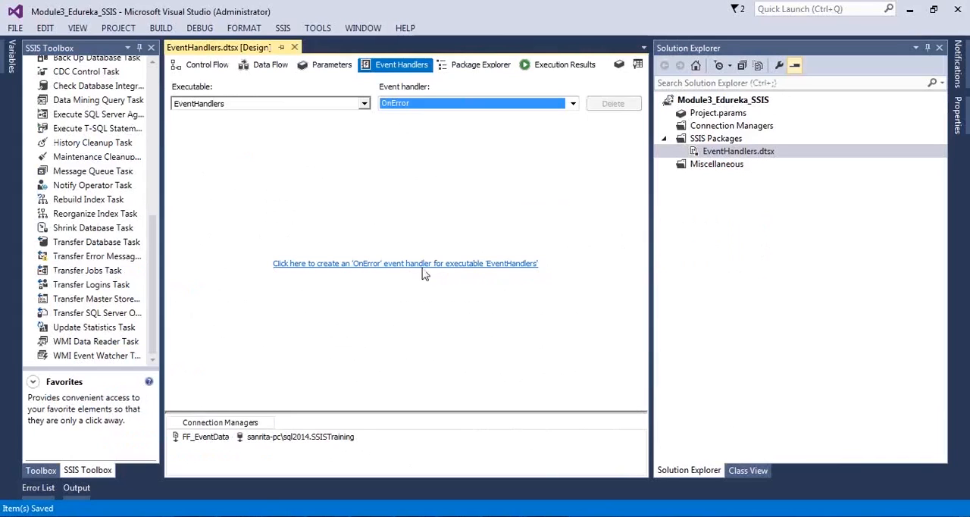
{"action": "left_click", "coordinate": [469, 264]}
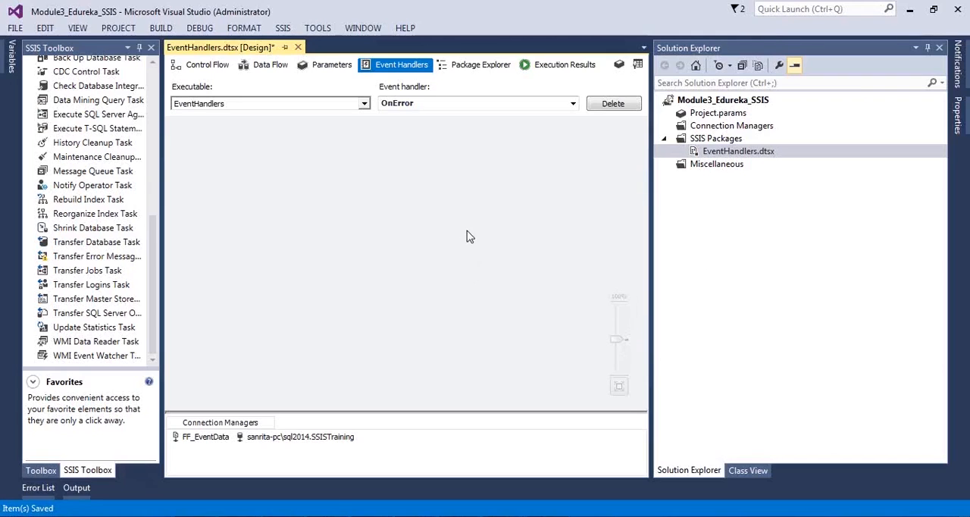
{"action": "key", "text": "ctrl+s"}
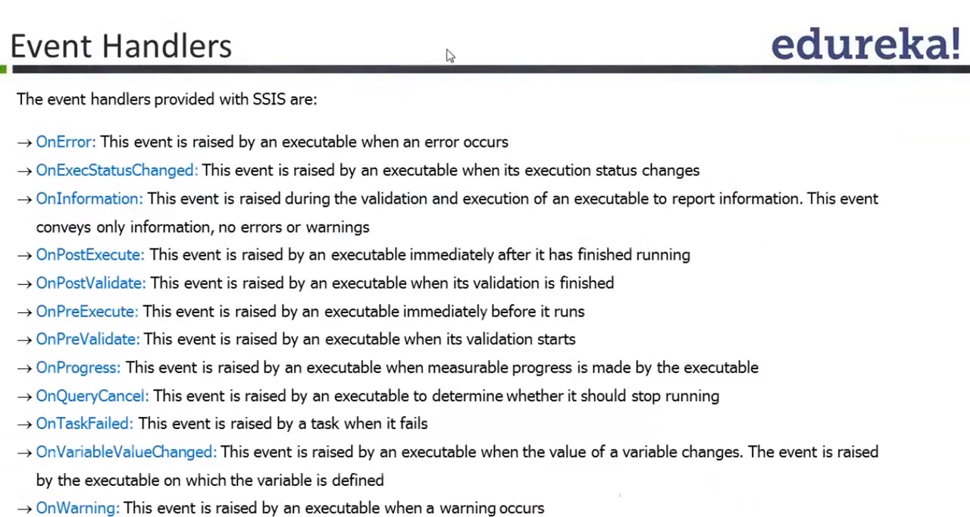
Step: Switch to SQL Server Management Studio, hide the results pane, and review the MSBI_EVENTLOG table name, ID and PACKAGEID column definitions
{"action": "key", "text": "alt+Tab"}
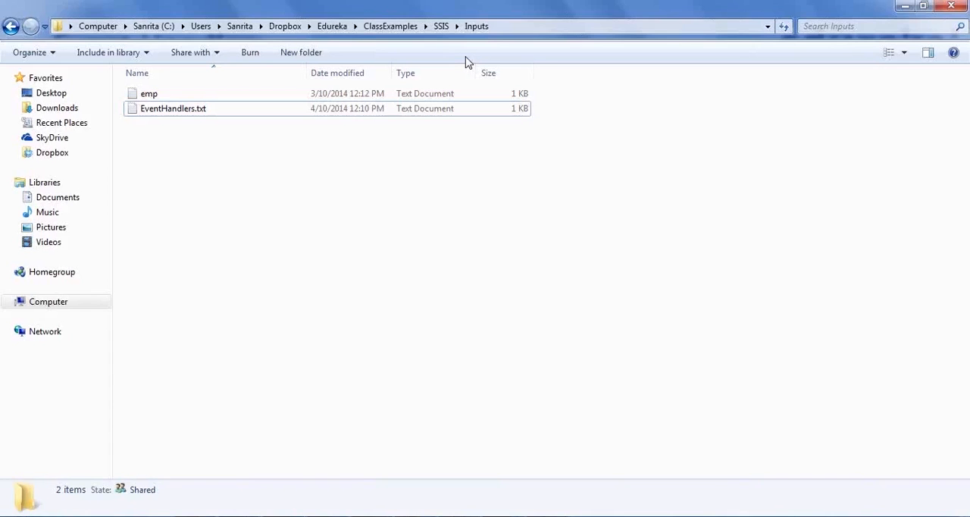
{"action": "key", "text": "alt+Tab"}
{"action": "key", "text": "alt+Tab"}
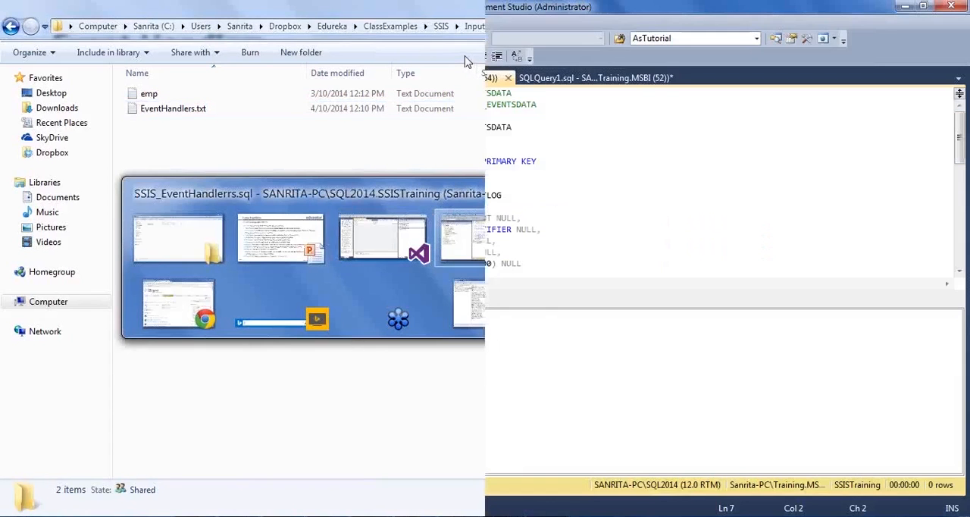
{"action": "left_click", "coordinate": [523, 229]}
{"action": "key", "text": "ctrl+r"}
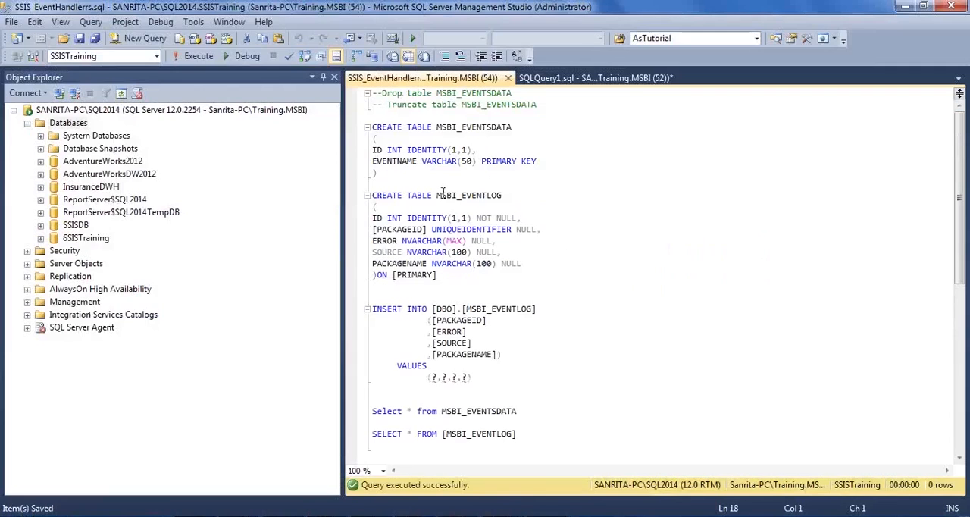
{"action": "left_click_drag", "start_coordinate": [437, 194], "coordinate": [503, 195]}
{"action": "left_click", "coordinate": [546, 221]}
{"action": "left_click_drag", "start_coordinate": [535, 210], "coordinate": [395, 216]}
{"action": "left_click", "coordinate": [431, 229]}
{"action": "left_click_drag", "start_coordinate": [527, 218], "coordinate": [360, 217]}
{"action": "left_click", "coordinate": [439, 241]}
{"action": "left_click", "coordinate": [561, 230]}
{"action": "left_click_drag", "start_coordinate": [569, 230], "coordinate": [373, 229]}
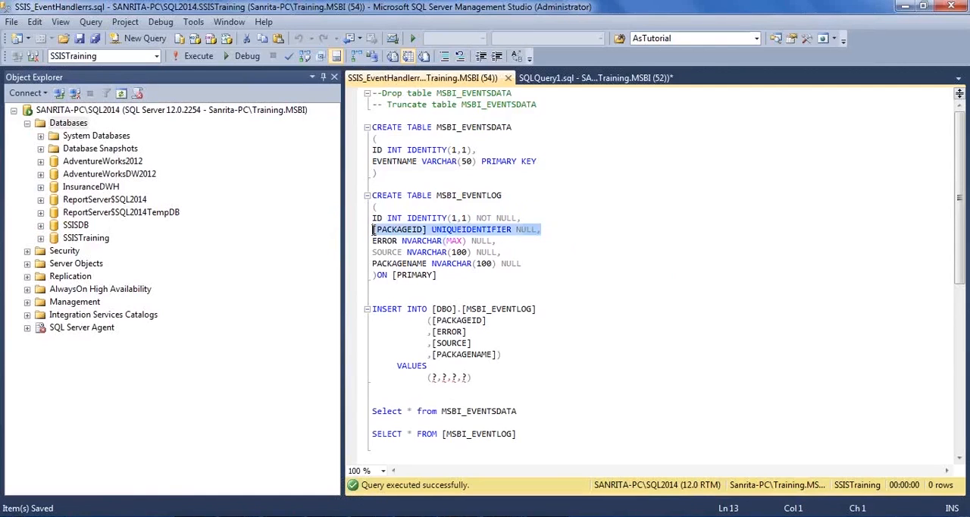
Step: Review the ERROR and SOURCE column definitions and the complete CREATE TABLE statement of MSBI_EVENTLOG
{"action": "left_click", "coordinate": [432, 272]}
{"action": "left_click_drag", "start_coordinate": [506, 241], "coordinate": [370, 241]}
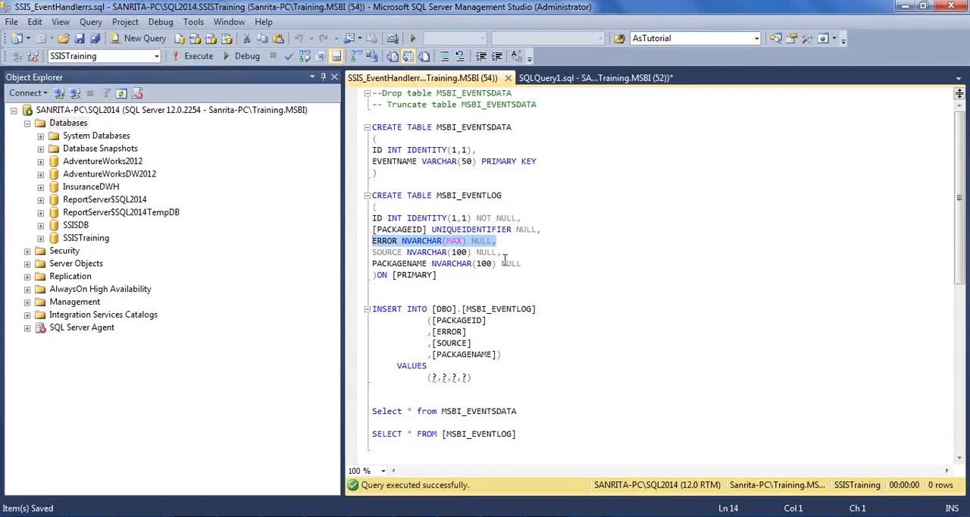
{"action": "left_click_drag", "start_coordinate": [502, 254], "coordinate": [357, 252]}
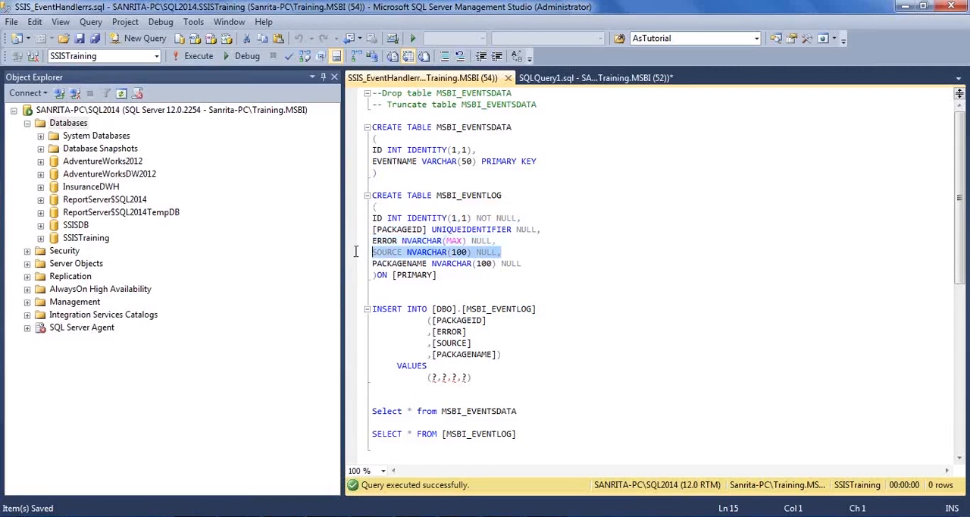
{"action": "left_click", "coordinate": [500, 275]}
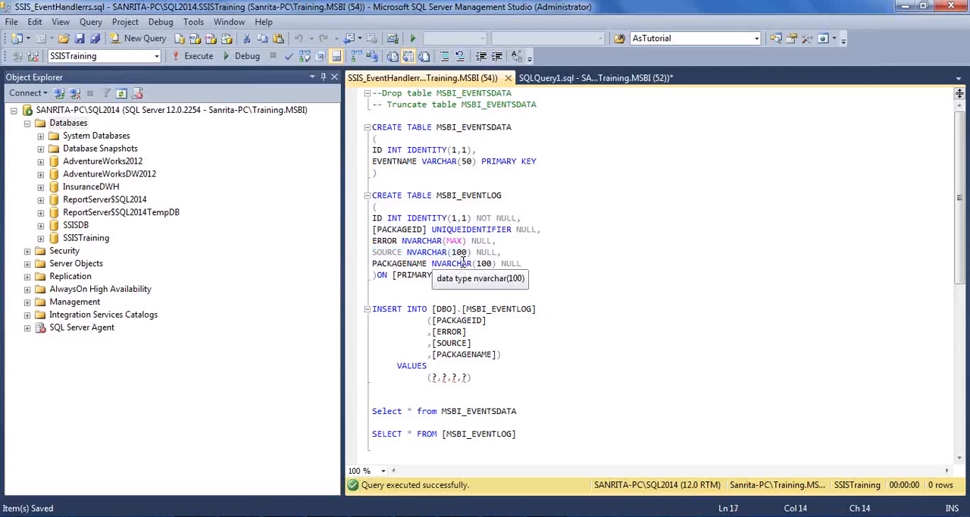
{"action": "left_click_drag", "start_coordinate": [435, 274], "coordinate": [372, 190]}
{"action": "left_click", "coordinate": [533, 361]}
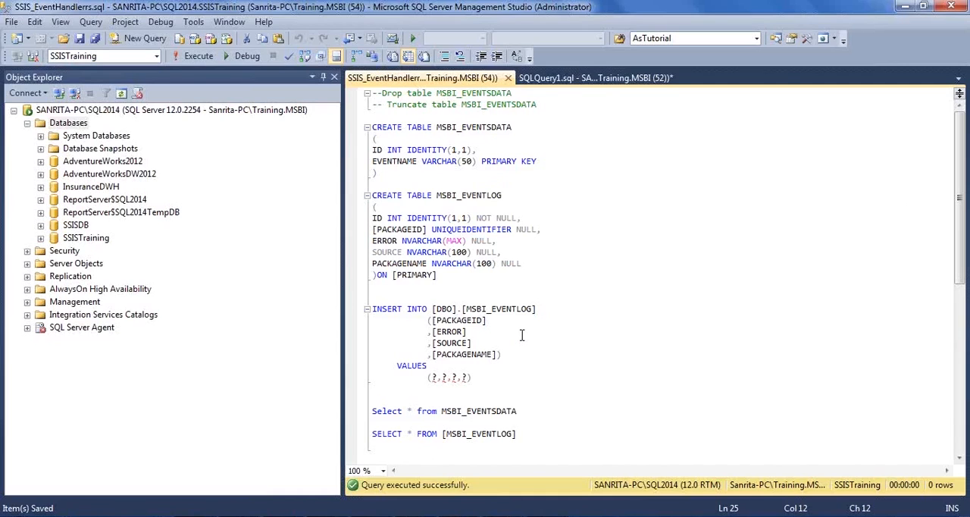
{"action": "left_click", "coordinate": [504, 515]}
{"action": "left_click", "coordinate": [561, 447]}
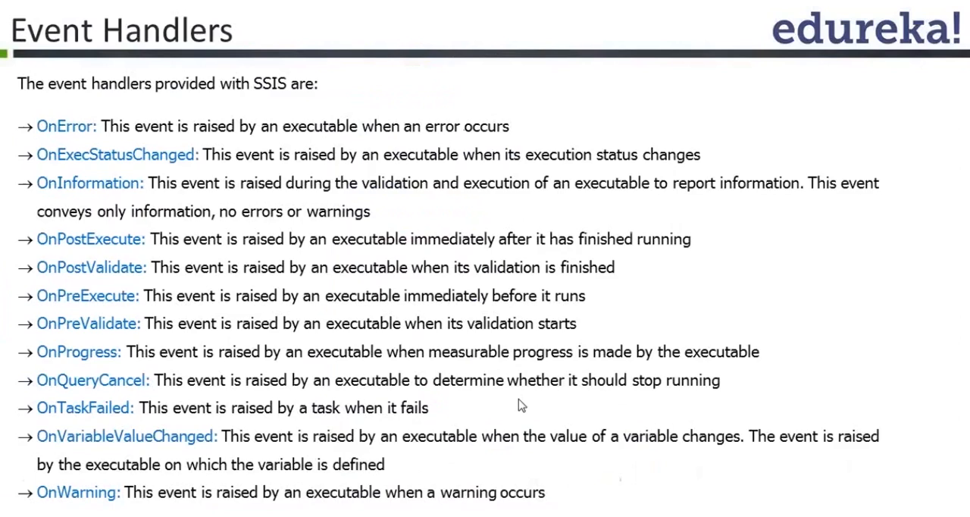
{"action": "left_click", "coordinate": [518, 392]}
{"action": "left_click", "coordinate": [521, 397]}
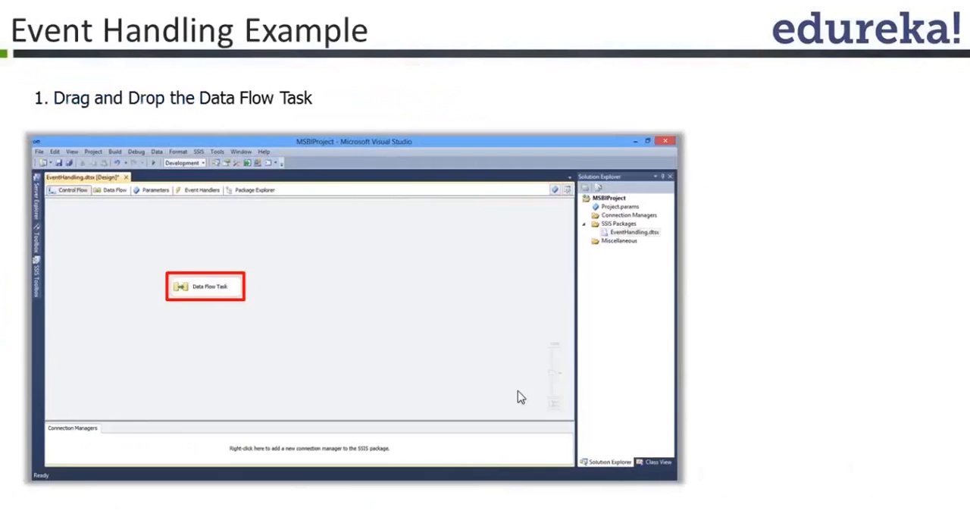
{"action": "left_click", "coordinate": [521, 397]}
{"action": "left_click", "coordinate": [509, 394]}
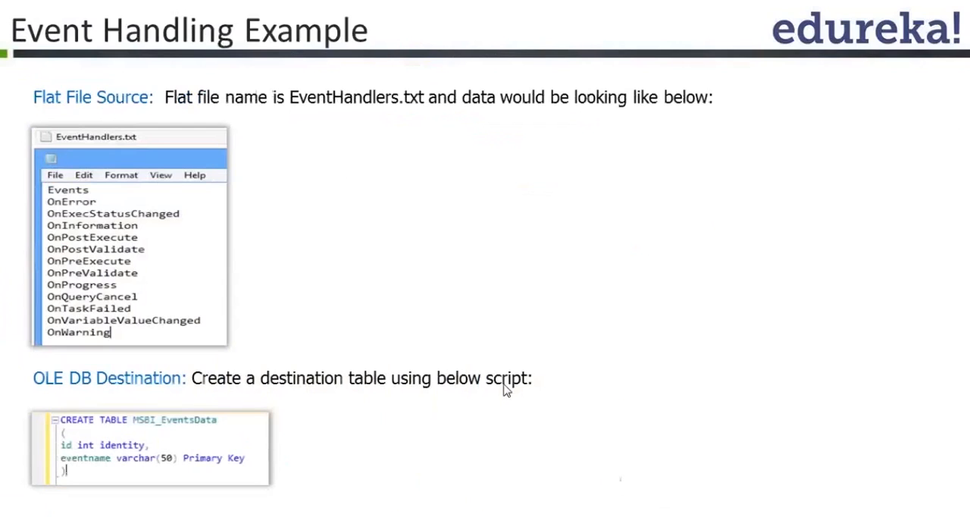
{"action": "left_click", "coordinate": [504, 384]}
{"action": "scroll", "coordinate": [483, 377], "scroll_direction": "up", "scroll_amount": 3}
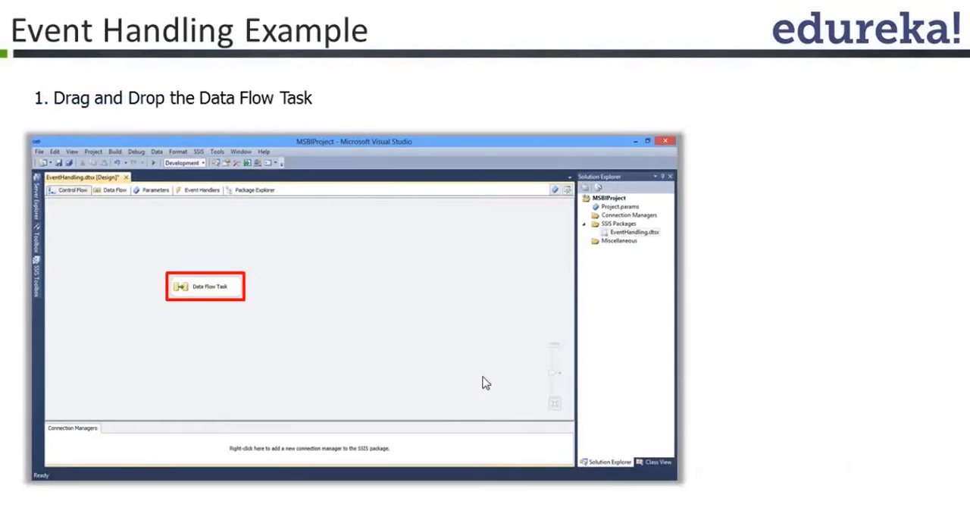
{"action": "scroll", "coordinate": [424, 367], "scroll_direction": "up", "scroll_amount": 1}
{"action": "left_click", "coordinate": [424, 367]}
{"action": "left_click", "coordinate": [221, 304]}
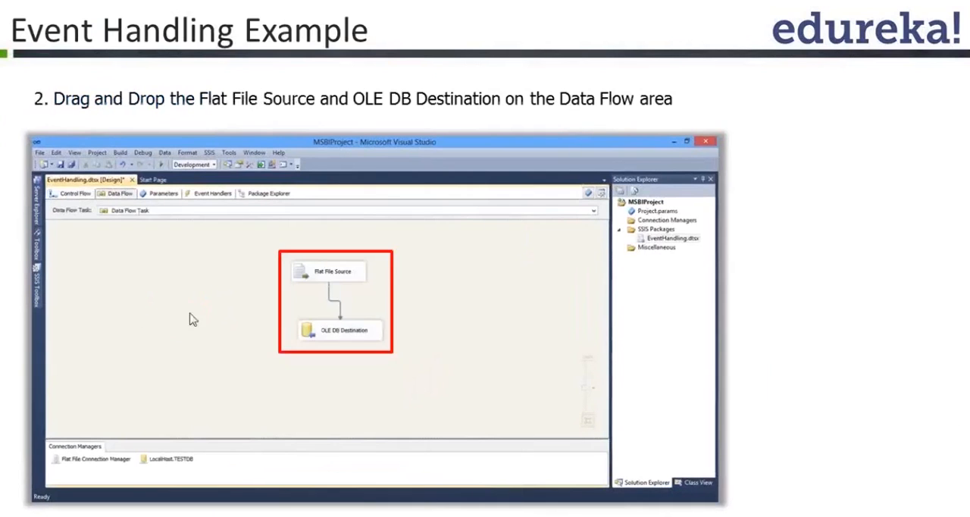
{"action": "left_click", "coordinate": [403, 310]}
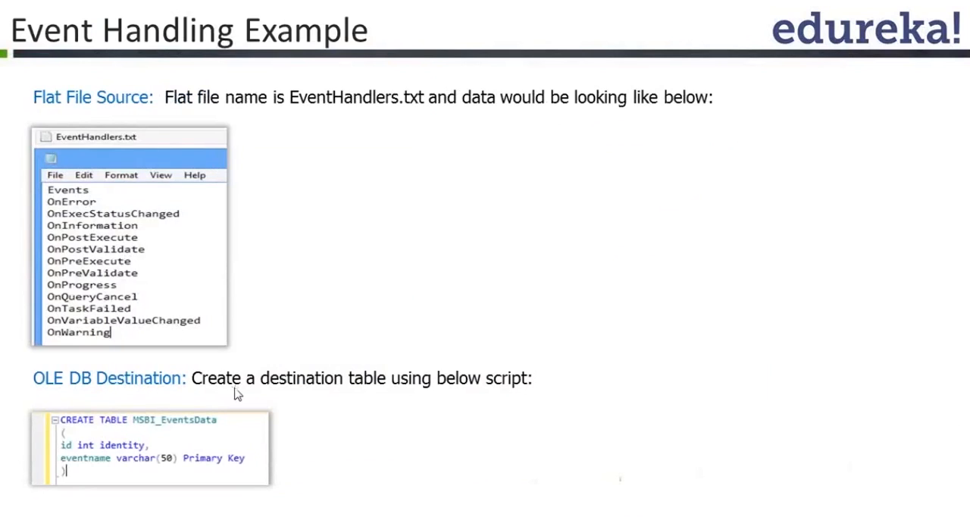
{"action": "left_click", "coordinate": [302, 413]}
{"action": "left_click", "coordinate": [272, 355]}
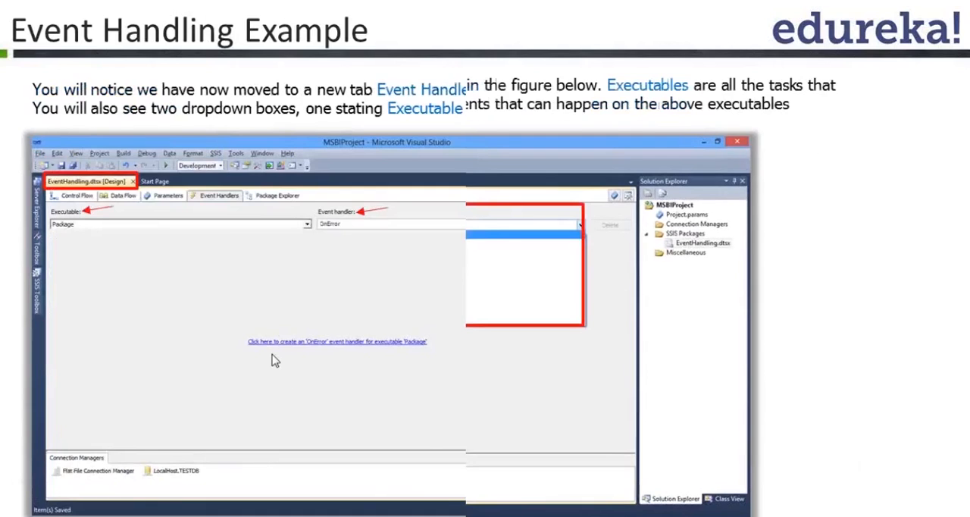
{"action": "left_click", "coordinate": [301, 394]}
{"action": "left_click", "coordinate": [306, 394]}
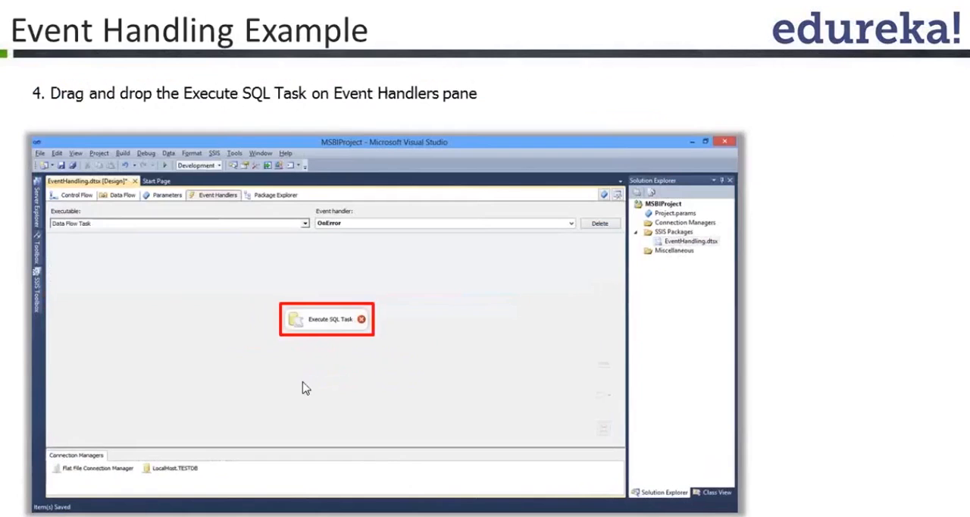
{"action": "scroll", "coordinate": [300, 376], "scroll_direction": "up", "scroll_amount": 1}
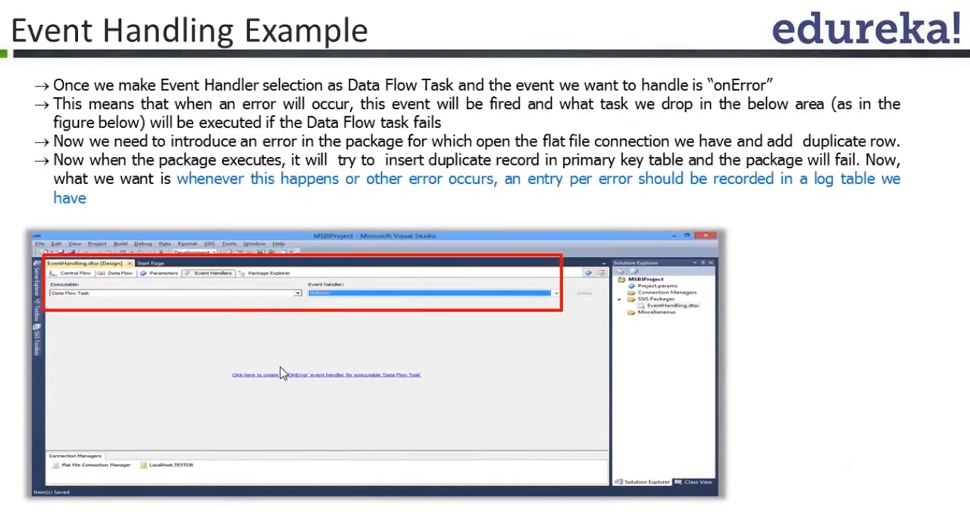
{"action": "scroll", "coordinate": [282, 372], "scroll_direction": "down", "scroll_amount": 1}
{"action": "left_click", "coordinate": [285, 366]}
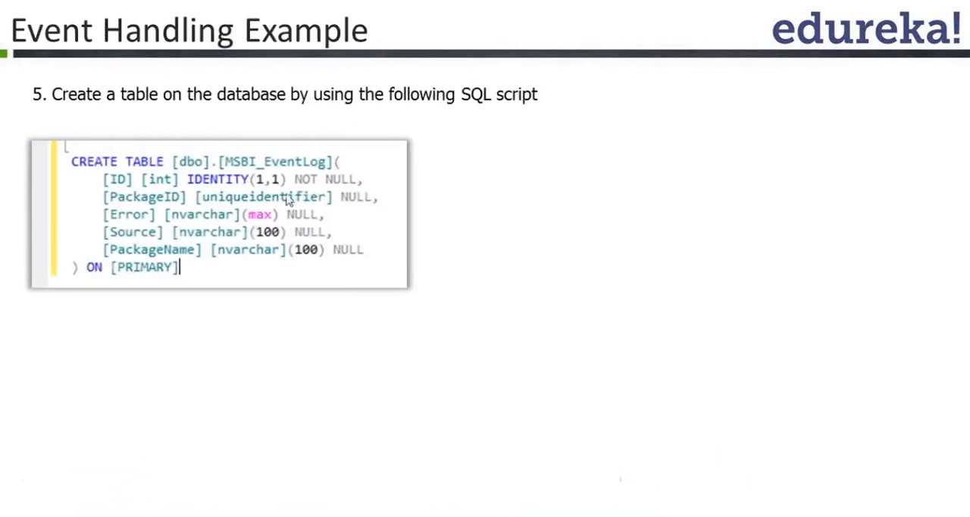
Step: Switch to Visual Studio and create an OnError event handler for the DFT_Load_Events data flow task
{"action": "left_click", "coordinate": [343, 241]}
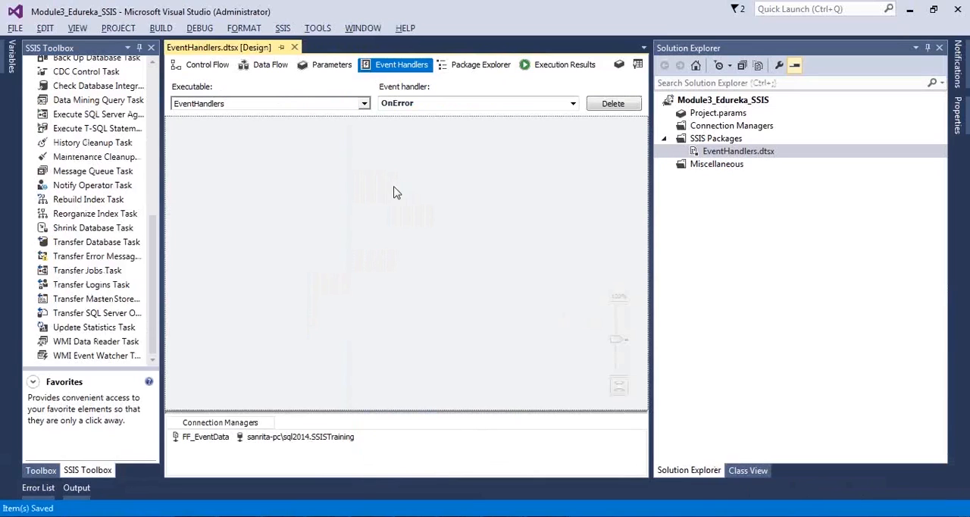
{"action": "left_click", "coordinate": [205, 65]}
{"action": "left_click", "coordinate": [352, 175]}
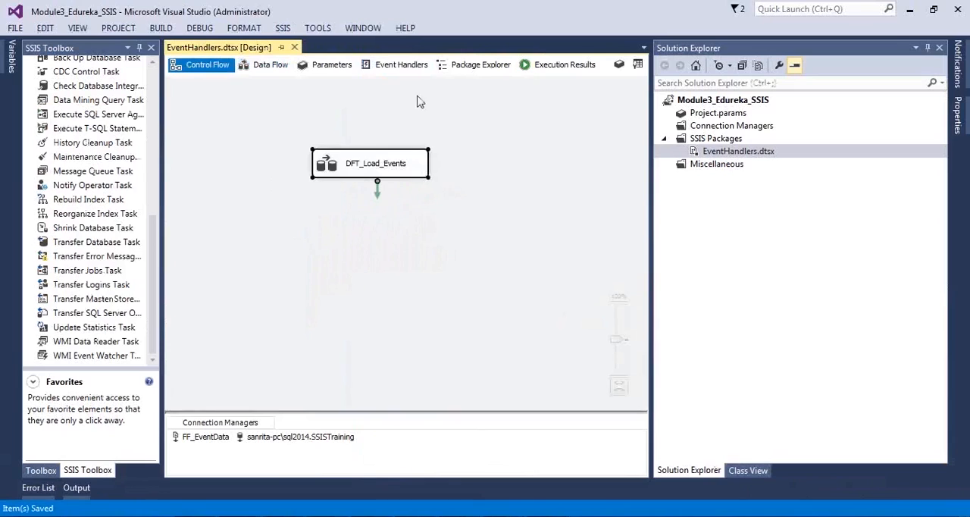
{"action": "left_click", "coordinate": [416, 67]}
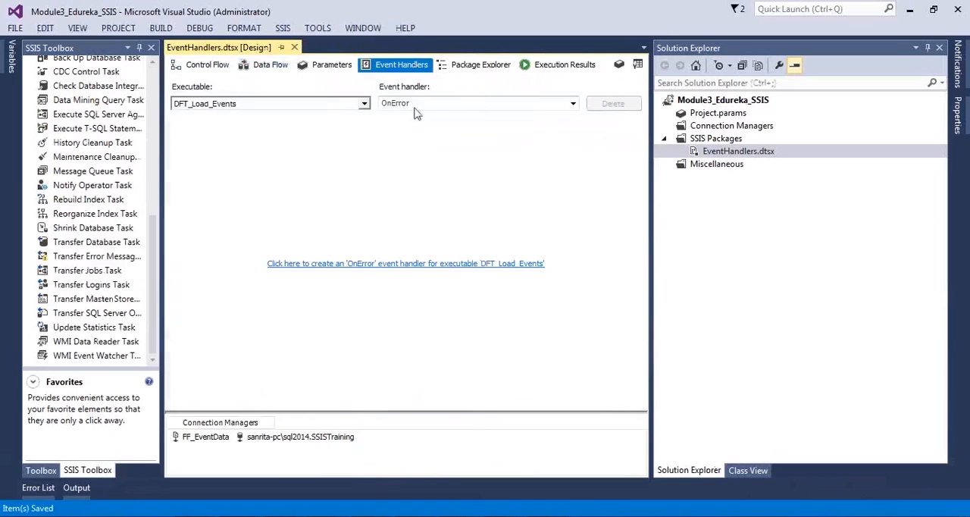
{"action": "left_click", "coordinate": [371, 265]}
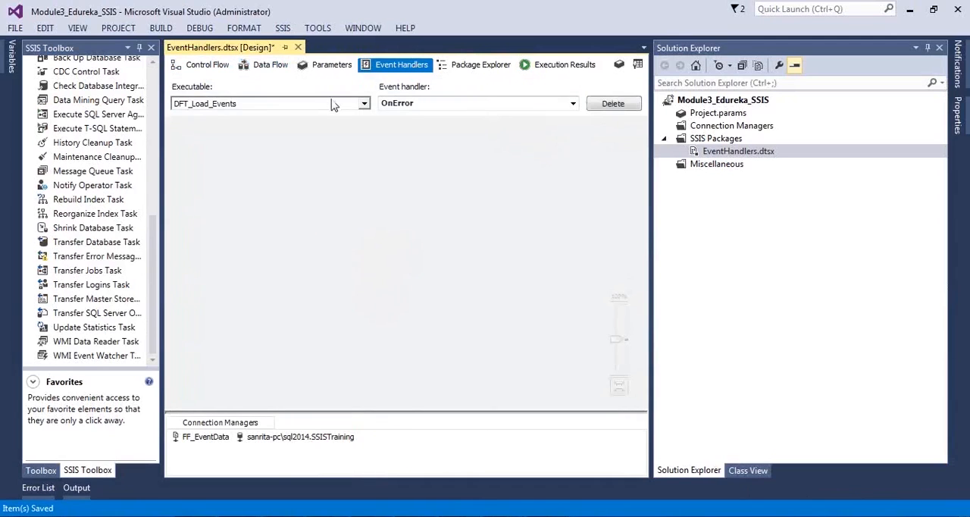
Step: Change the executable selected for the OnError event handler in the event handler designer
{"action": "left_click", "coordinate": [336, 103]}
{"action": "left_click", "coordinate": [258, 130]}
{"action": "left_click", "coordinate": [349, 271]}
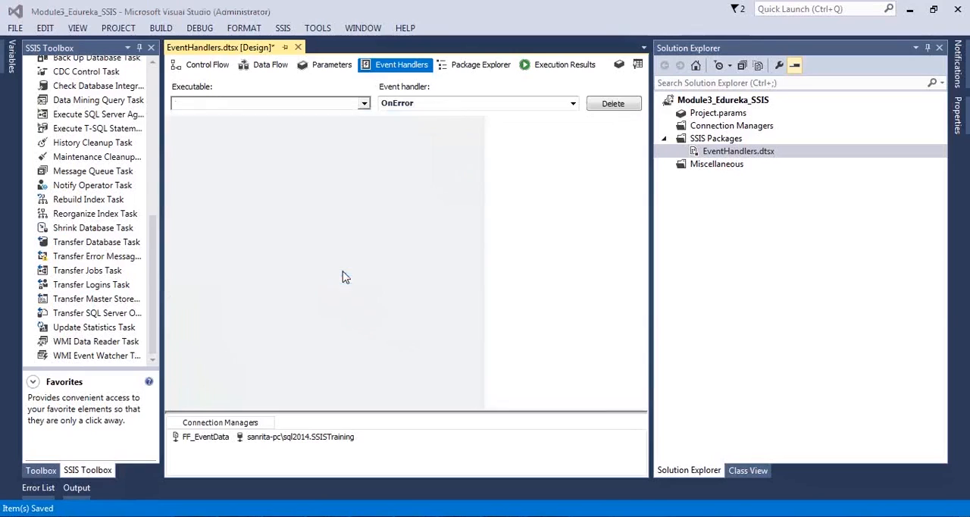
Step: Save the package and add an Execute SQL Task to the OnError event handler of the EventHandlers executable
{"action": "key", "text": "ctrl+s"}
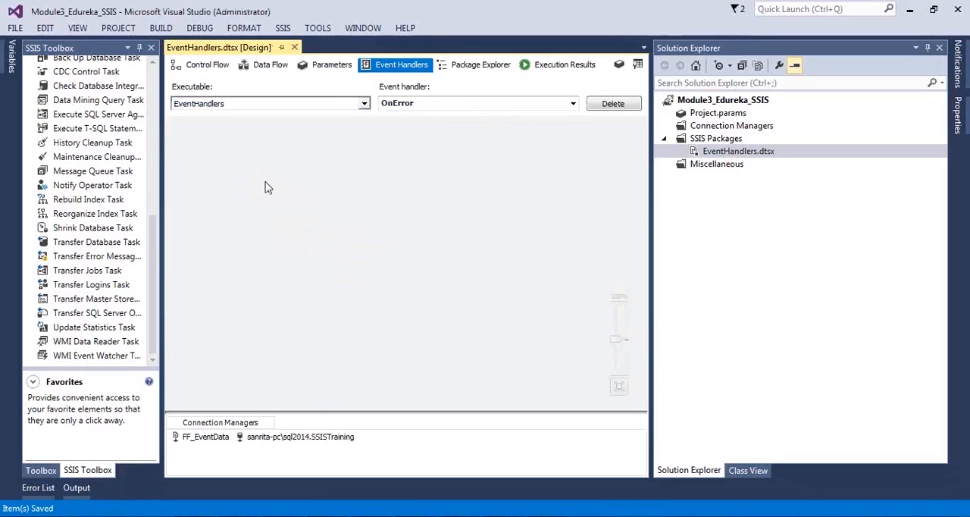
{"action": "left_click_drag", "start_coordinate": [157, 260], "coordinate": [165, 101]}
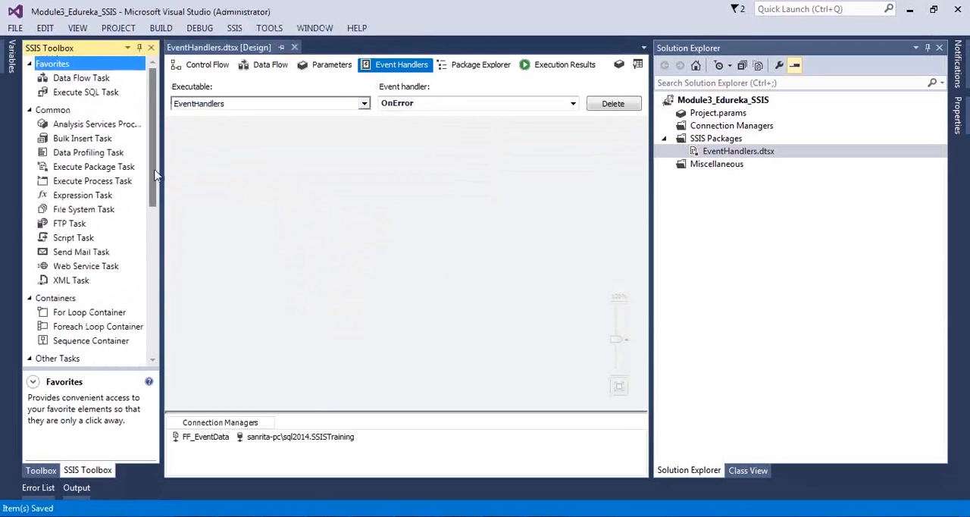
{"action": "left_click", "coordinate": [238, 173]}
{"action": "left_click", "coordinate": [97, 94]}
{"action": "left_click_drag", "start_coordinate": [98, 99], "coordinate": [354, 237]}
{"action": "left_click", "coordinate": [318, 306]}
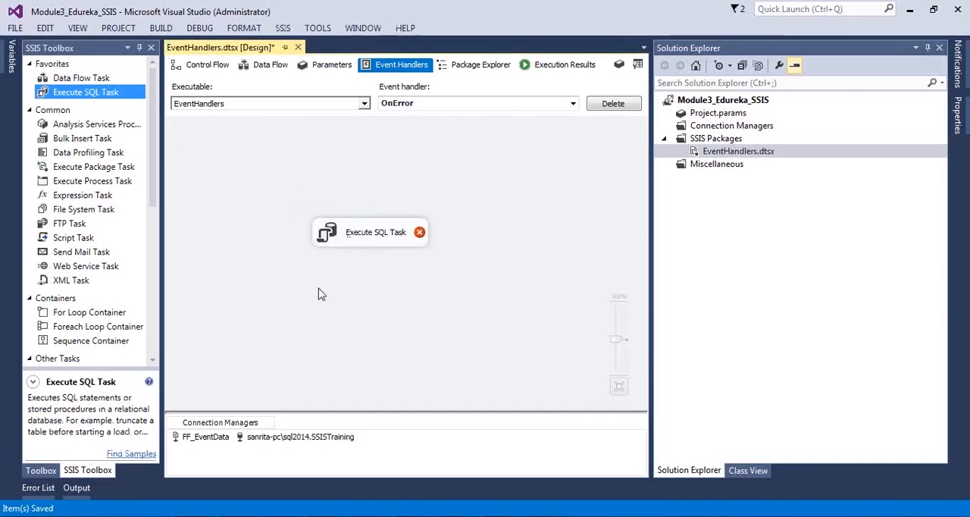
{"action": "left_click", "coordinate": [333, 233]}
Step: Switch to SQL Server Management Studio, execute the CREATE TABLE statement for MSBI_EVENTLOG, and hide the results pane
{"action": "key", "text": "alt+Tab"}
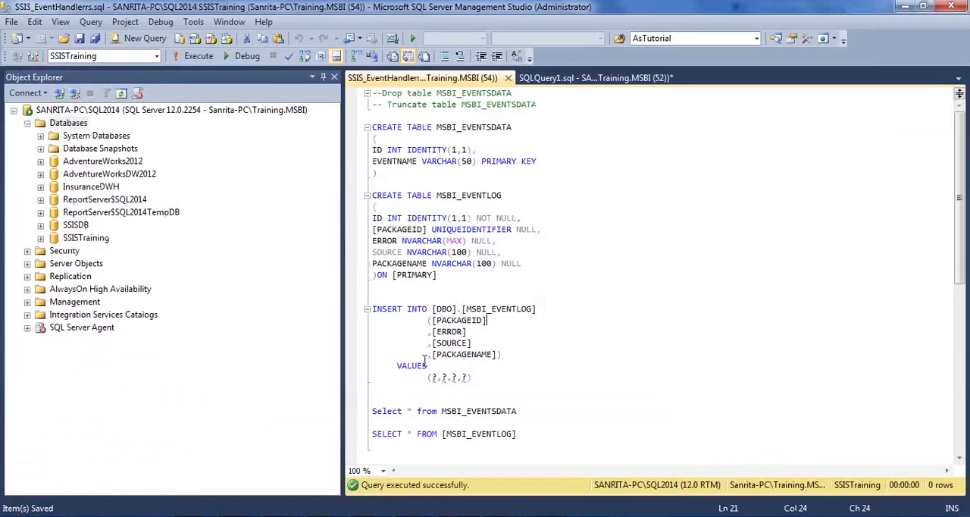
{"action": "left_click_drag", "start_coordinate": [469, 281], "coordinate": [347, 193]}
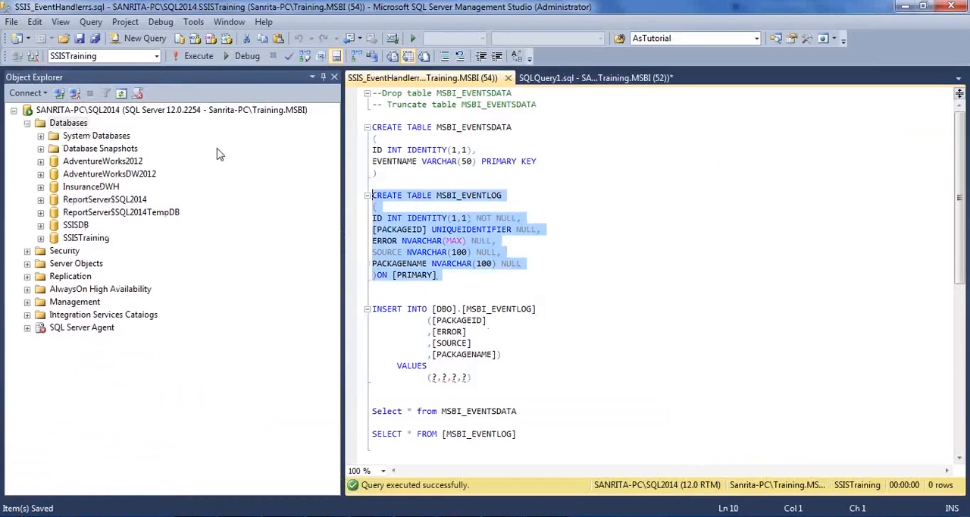
{"action": "left_click", "coordinate": [199, 57]}
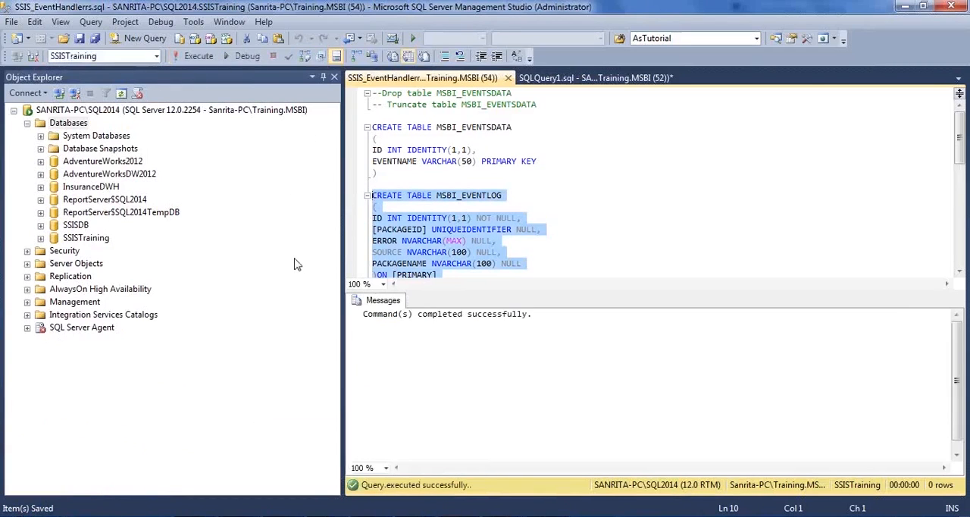
{"action": "key", "text": "ctrl+r"}
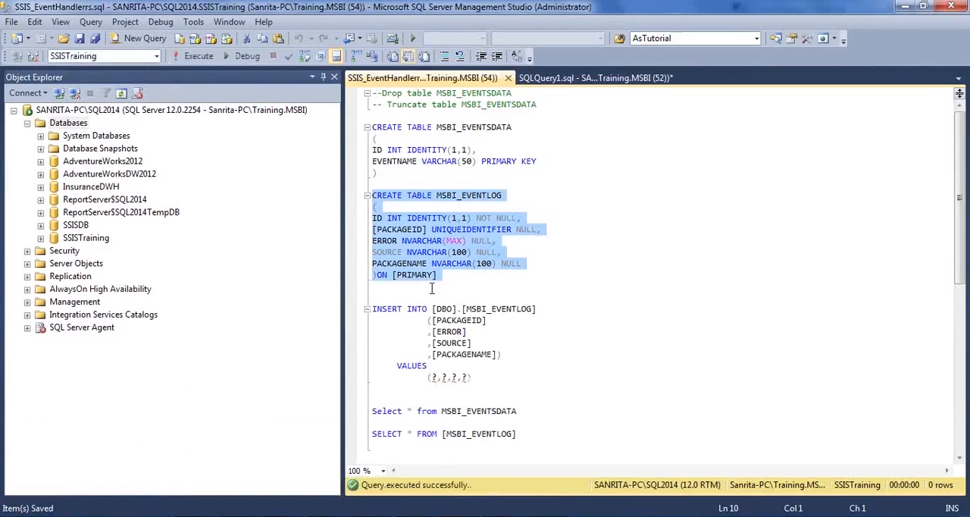
Step: Copy the complete INSERT INTO [DBO].[MSBI_EVENTLOG] statement, including its VALUES placeholders, from the script
{"action": "left_click", "coordinate": [496, 196]}
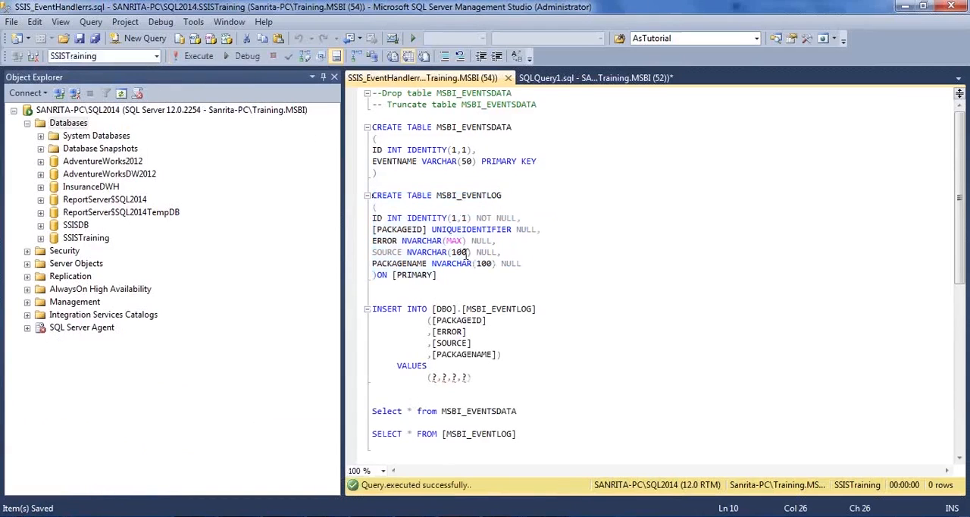
{"action": "scroll", "coordinate": [467, 256], "scroll_direction": "down", "scroll_amount": 2}
{"action": "left_click_drag", "start_coordinate": [484, 314], "coordinate": [371, 241]}
{"action": "key", "text": "ctrl+c"}
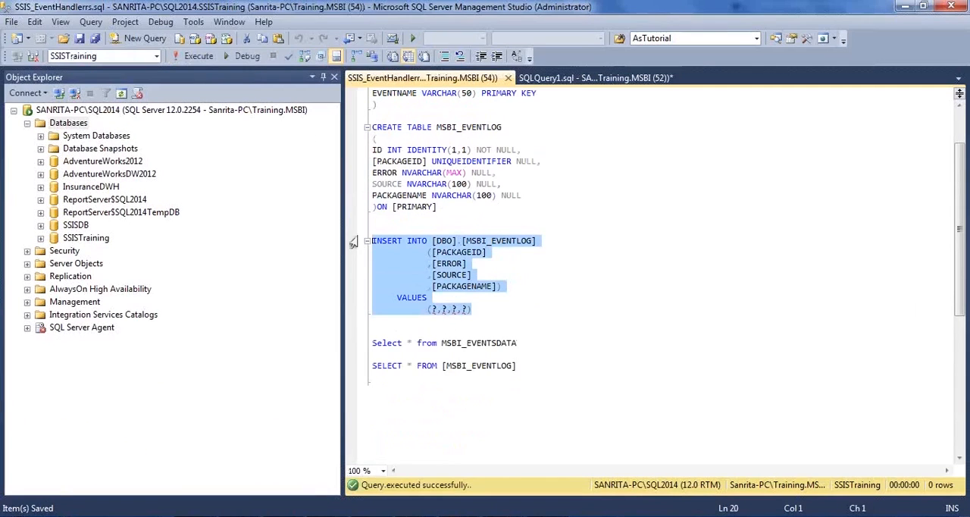
Step: Switch to Visual Studio, open the Execute SQL Task for editing, and set its connection to the SSISTraining database connection
{"action": "key", "text": "alt+Tab"}
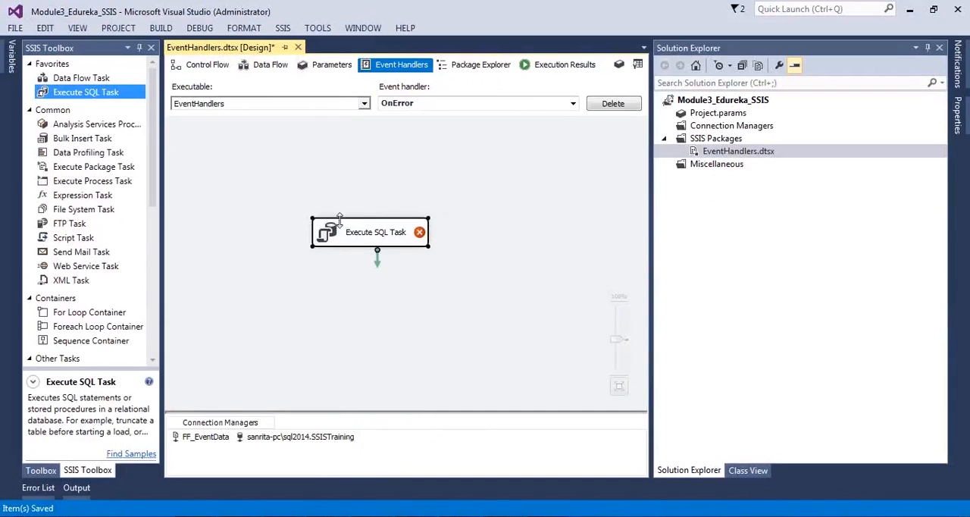
{"action": "double_click", "coordinate": [343, 241]}
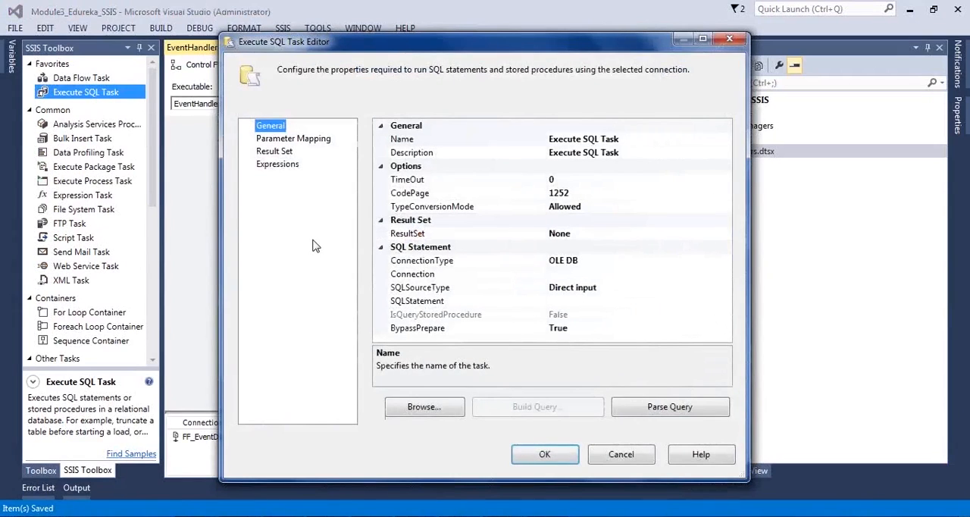
{"action": "left_click", "coordinate": [636, 276]}
{"action": "left_click", "coordinate": [727, 274]}
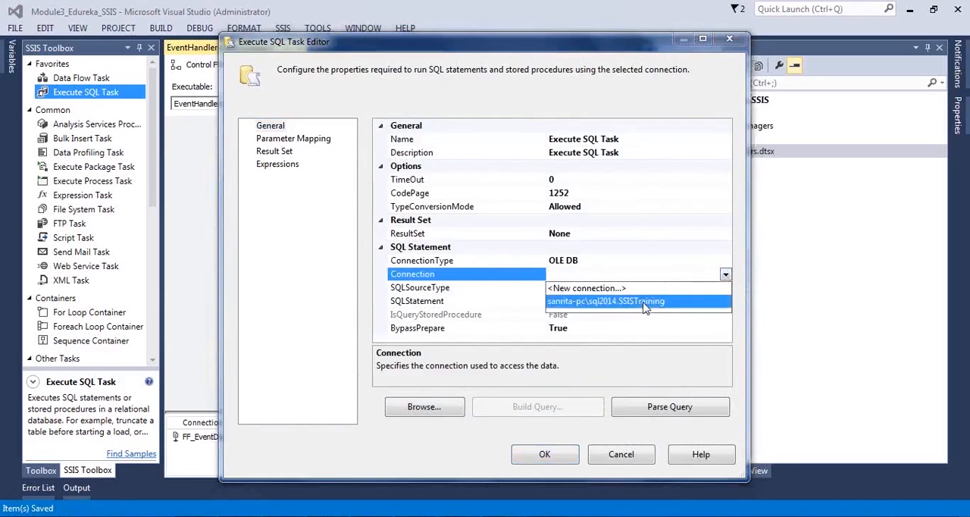
{"action": "left_click", "coordinate": [637, 304]}
{"action": "left_click", "coordinate": [617, 314]}
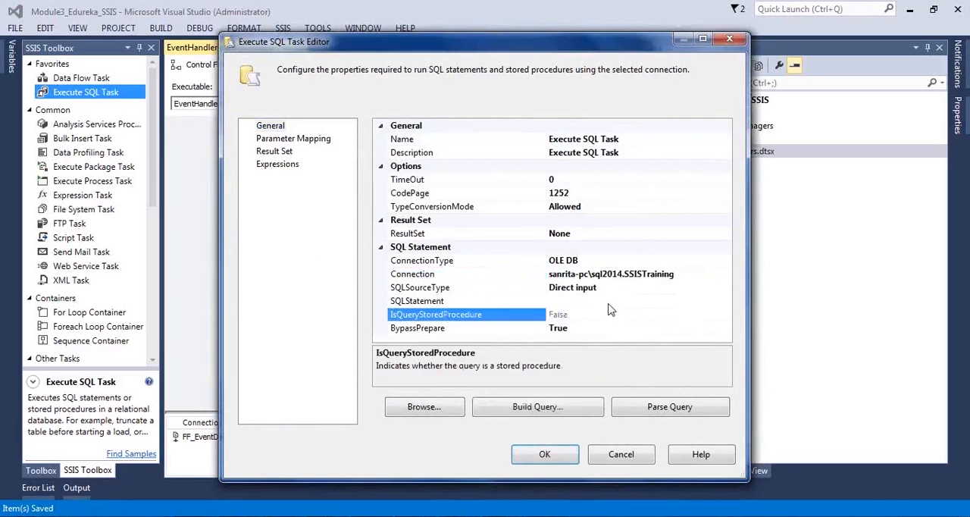
Step: Paste the copied INSERT INTO [DBO].[MSBI_EVENTLOG] query as the task's SQLStatement
{"action": "left_click", "coordinate": [608, 302]}
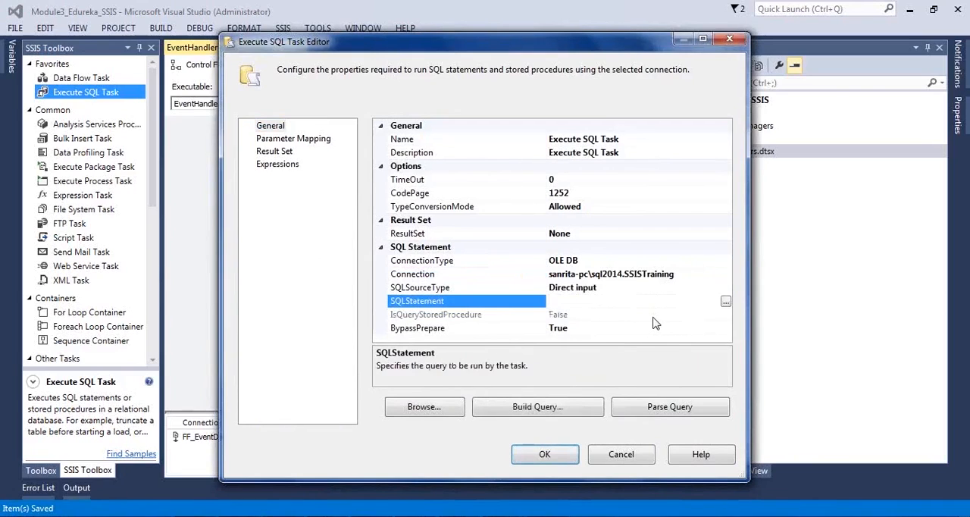
{"action": "left_click", "coordinate": [725, 301]}
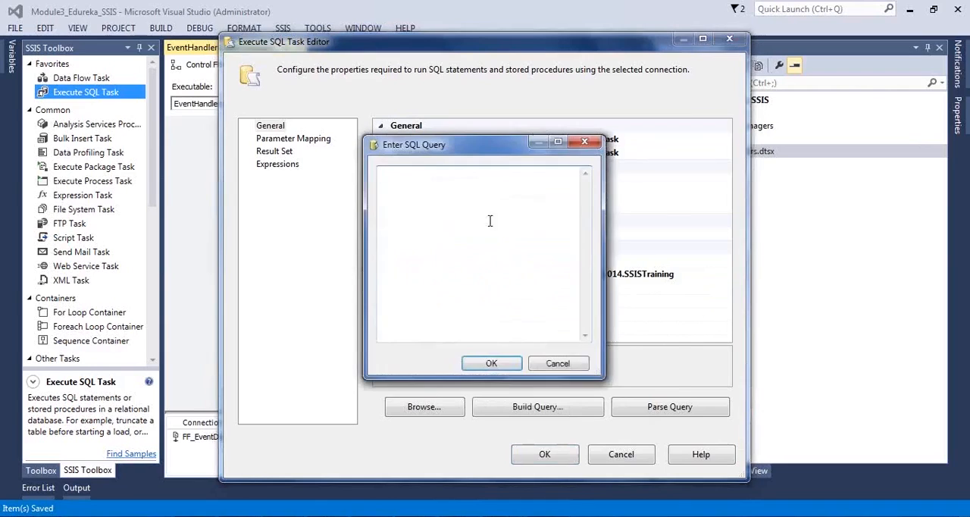
{"action": "right_click", "coordinate": [490, 220]}
{"action": "left_click", "coordinate": [521, 284]}
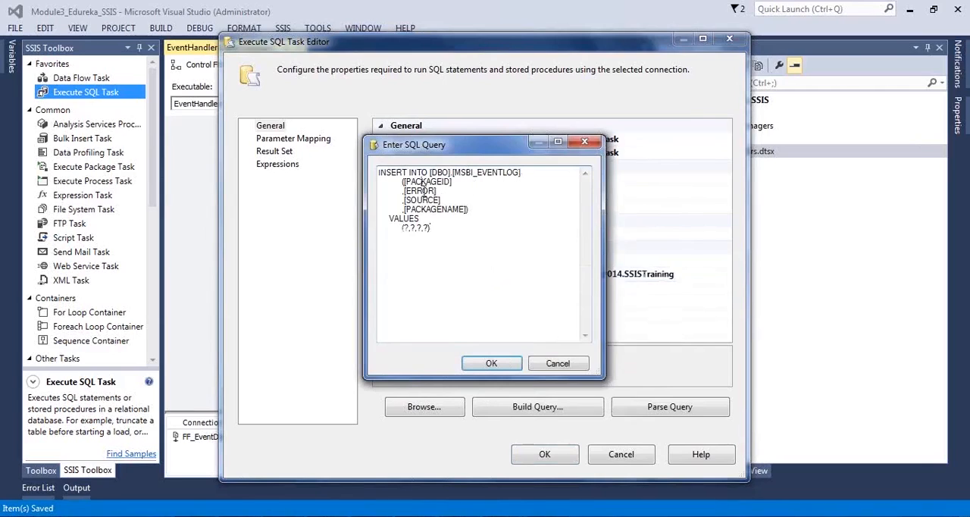
Step: Review the column list and the (?,?,?,?) value placeholders in the query, and accept the SQL statement
{"action": "left_click", "coordinate": [457, 212]}
{"action": "left_click_drag", "start_coordinate": [454, 232], "coordinate": [367, 232]}
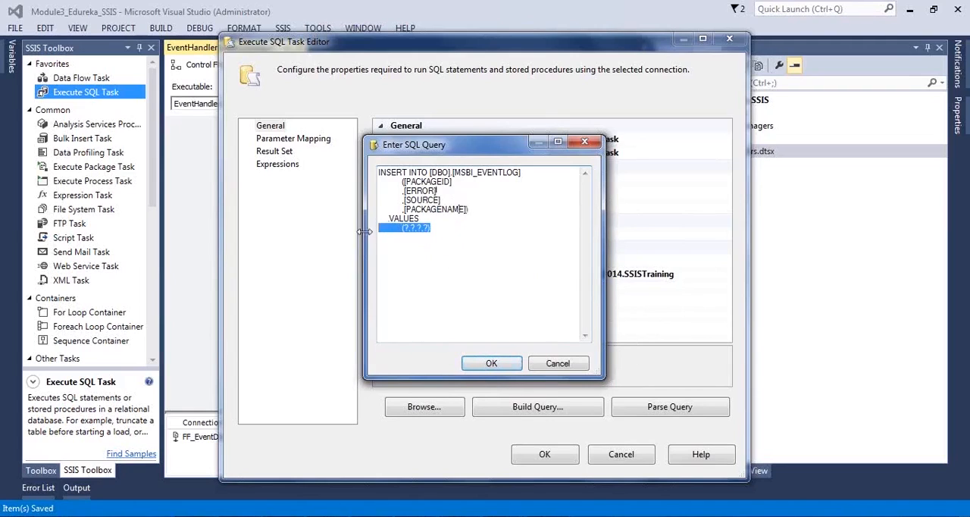
{"action": "left_click", "coordinate": [410, 246]}
{"action": "left_click", "coordinate": [381, 231], "text": "shift"}
{"action": "left_click", "coordinate": [423, 250]}
{"action": "left_click_drag", "start_coordinate": [452, 234], "coordinate": [362, 225]}
{"action": "left_click", "coordinate": [414, 249]}
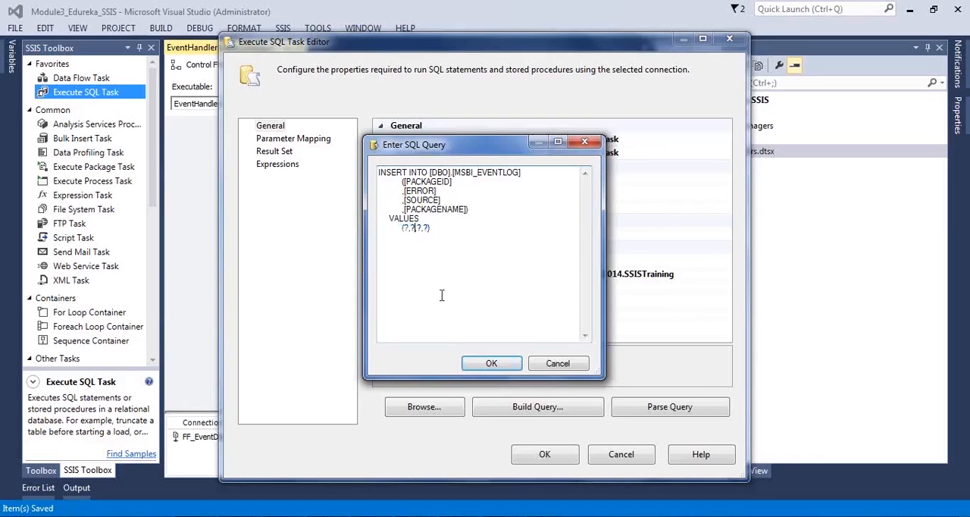
{"action": "left_click", "coordinate": [471, 362]}
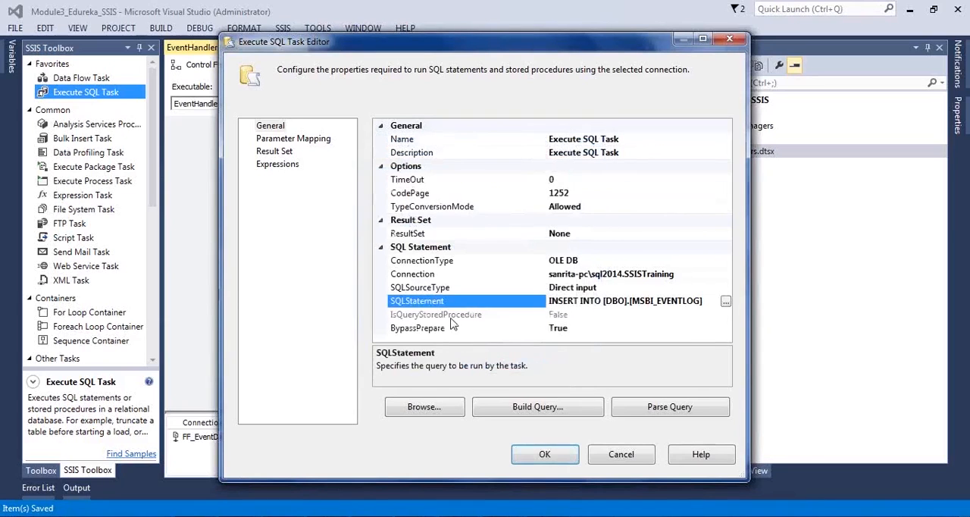
Step: Add a parameter mapping to the Execute SQL Task and widen the Variable Name column
{"action": "left_click", "coordinate": [592, 237]}
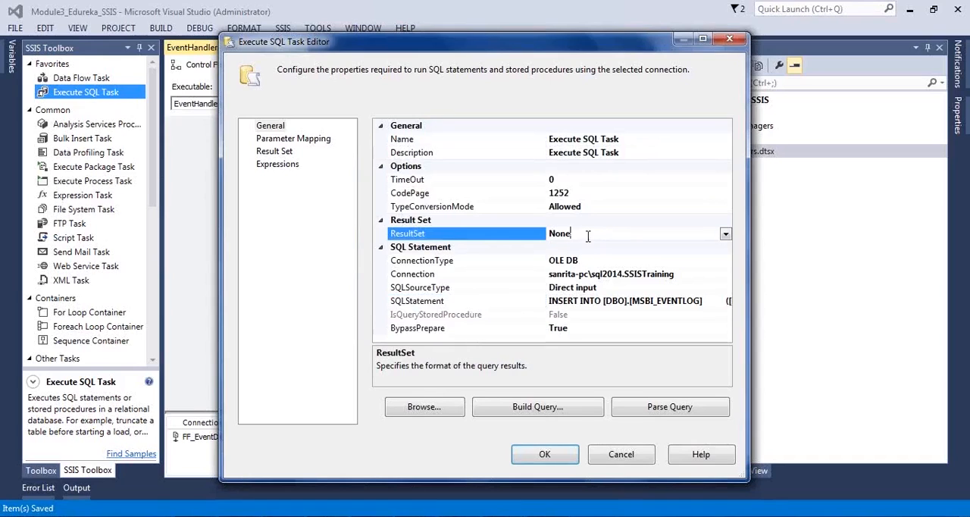
{"action": "left_click", "coordinate": [296, 140]}
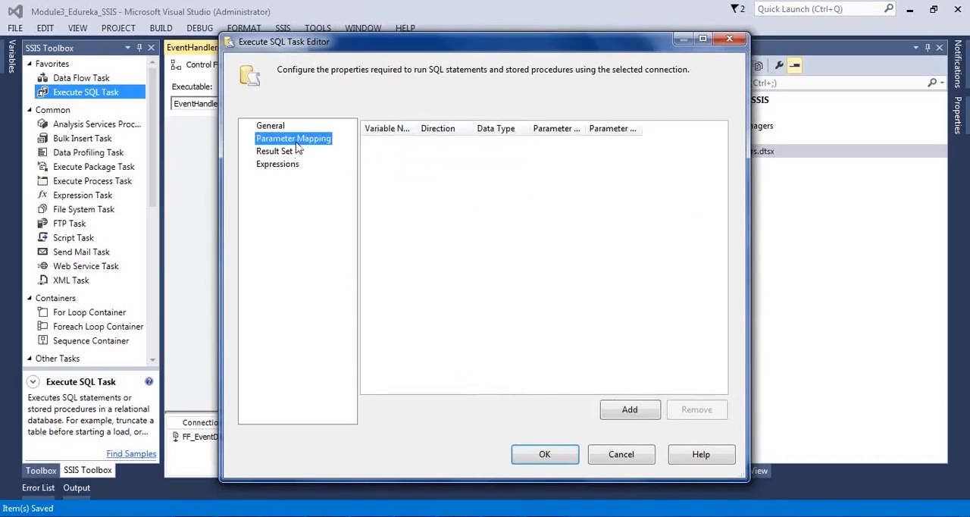
{"action": "left_click_drag", "start_coordinate": [420, 128], "coordinate": [437, 131]}
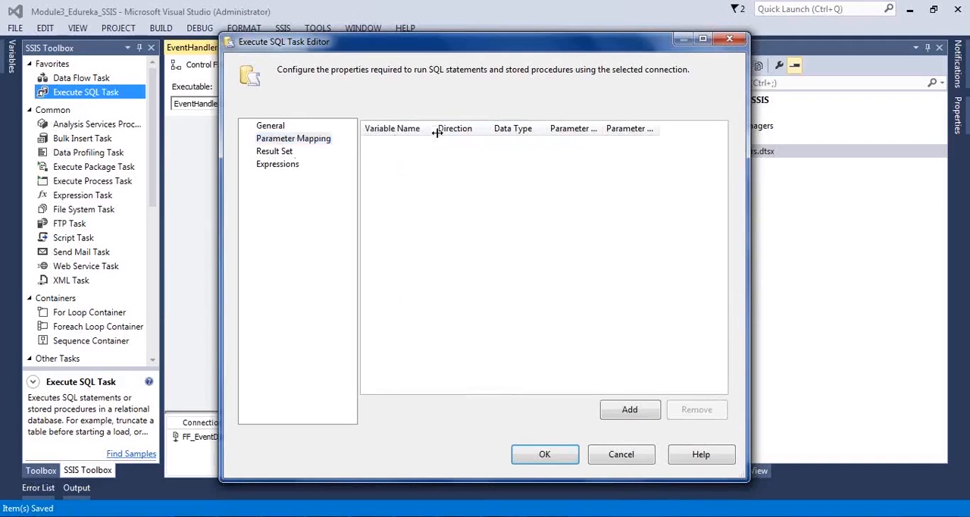
{"action": "left_click", "coordinate": [630, 413]}
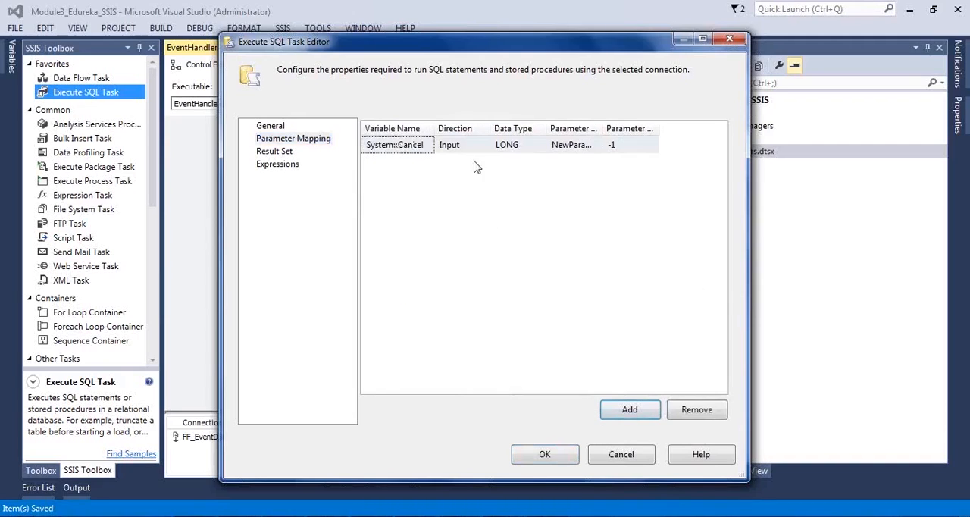
{"action": "left_click", "coordinate": [453, 145]}
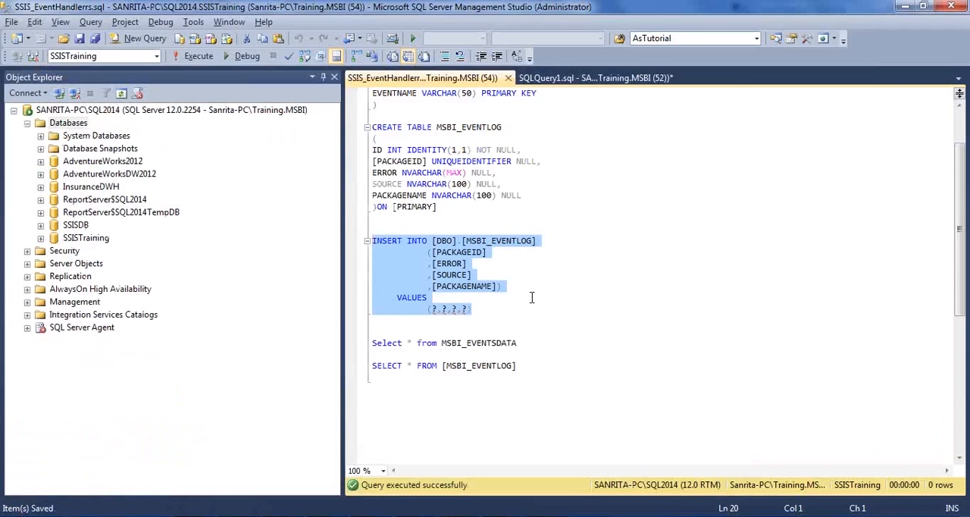
Step: Check the INSERT statement's columns in SQL Server Management Studio, and map the first parameter to System::PackageID in Visual Studio
{"action": "left_click", "coordinate": [508, 274]}
{"action": "left_click", "coordinate": [494, 256]}
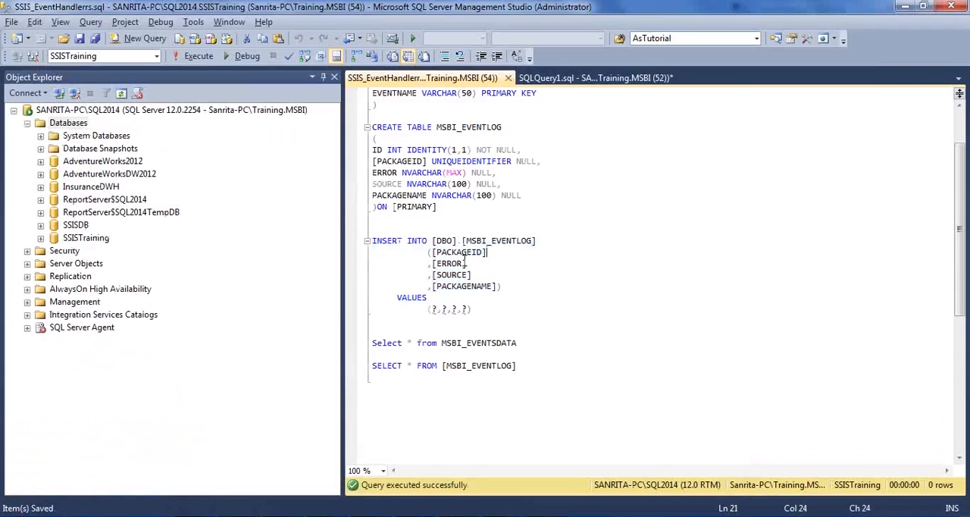
{"action": "left_click", "coordinate": [480, 276]}
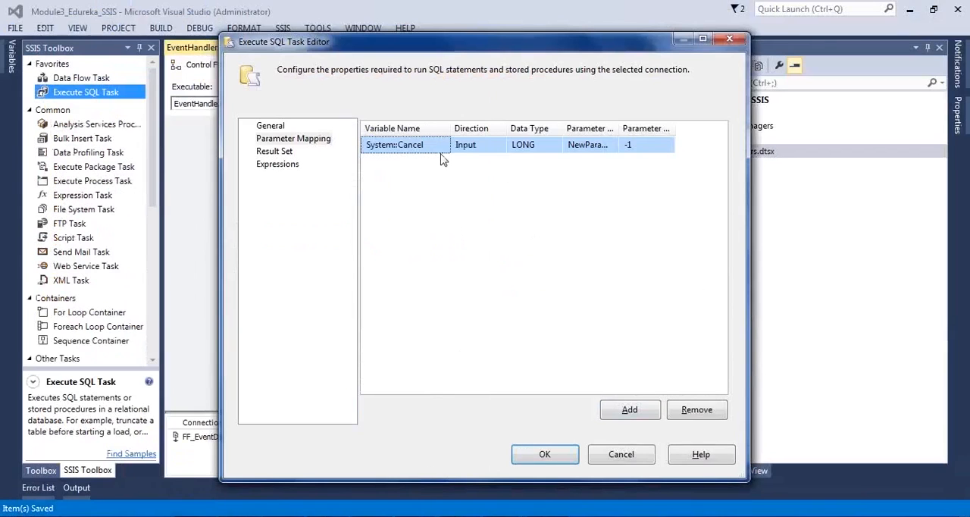
{"action": "left_click", "coordinate": [443, 149]}
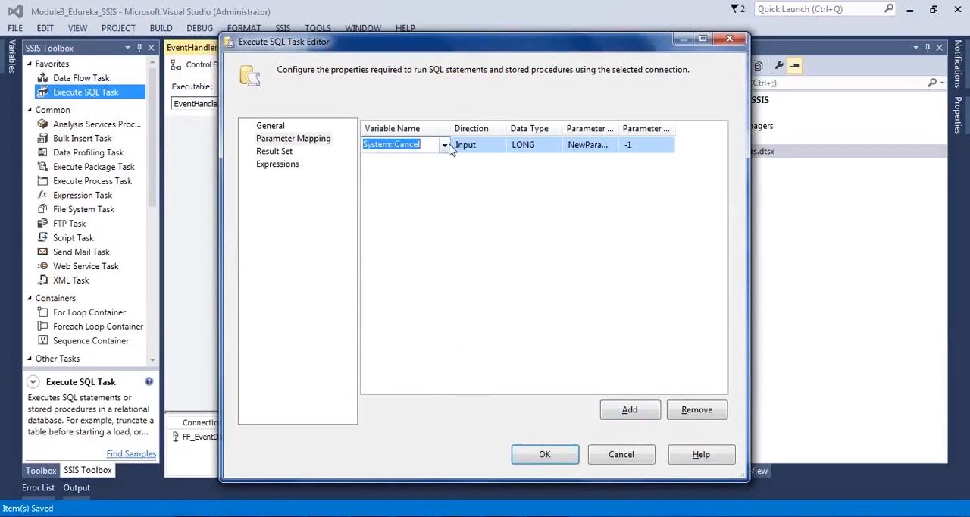
{"action": "left_click", "coordinate": [444, 146]}
{"action": "left_click", "coordinate": [444, 144]}
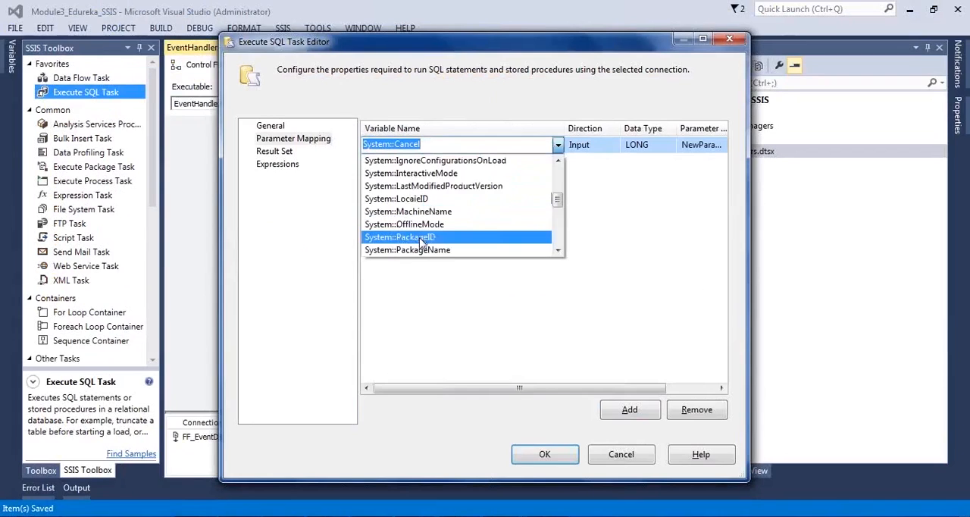
{"action": "left_click", "coordinate": [421, 237]}
{"action": "left_click", "coordinate": [526, 267]}
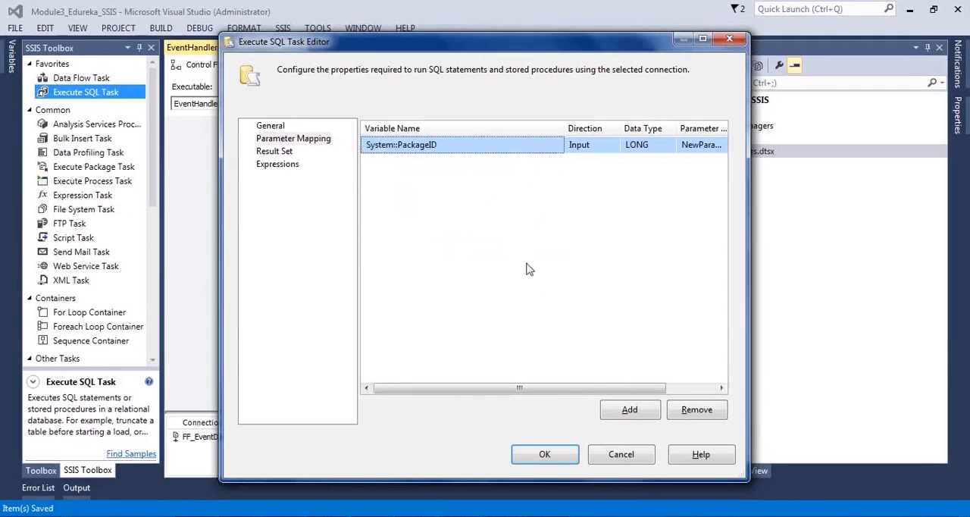
Step: Add a second parameter mapping, check the ERROR column in the SQL Server Management Studio query, and map the parameter to System::ErrorDescription in Visual Studio
{"action": "left_click", "coordinate": [620, 411]}
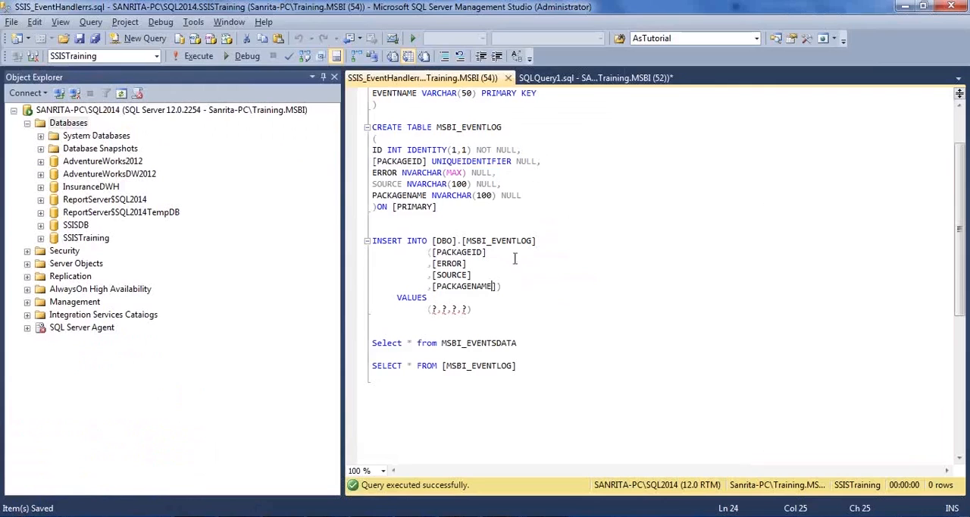
{"action": "double_click", "coordinate": [465, 263]}
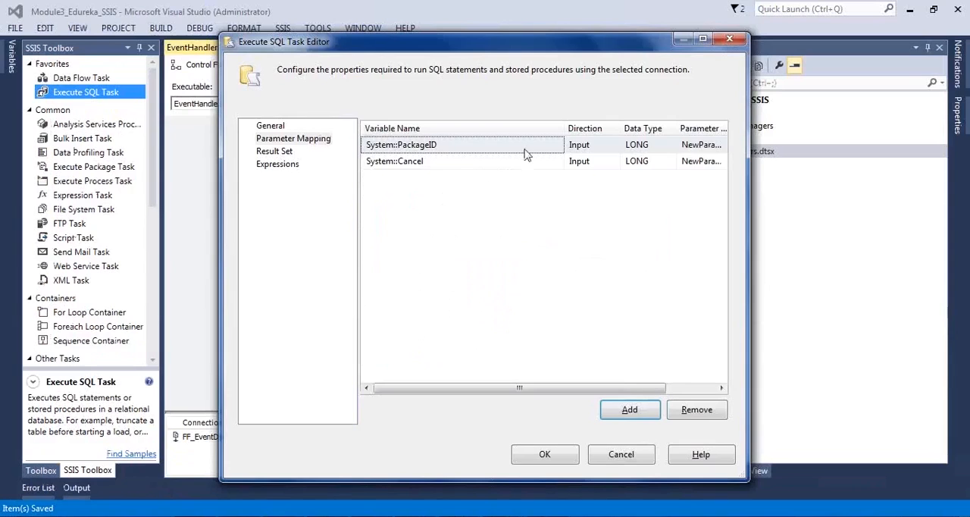
{"action": "left_click", "coordinate": [540, 162]}
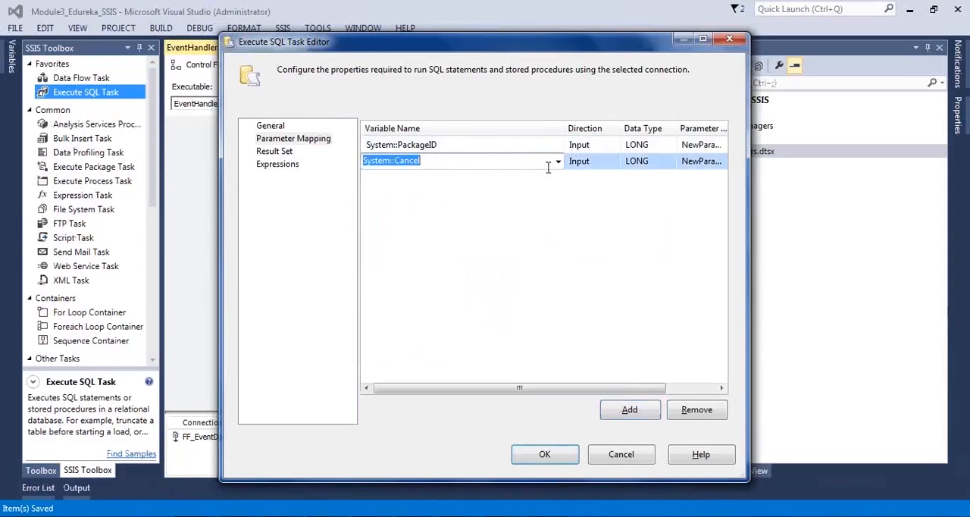
{"action": "left_click", "coordinate": [558, 162]}
{"action": "scroll", "coordinate": [530, 233], "scroll_direction": "down", "scroll_amount": 4}
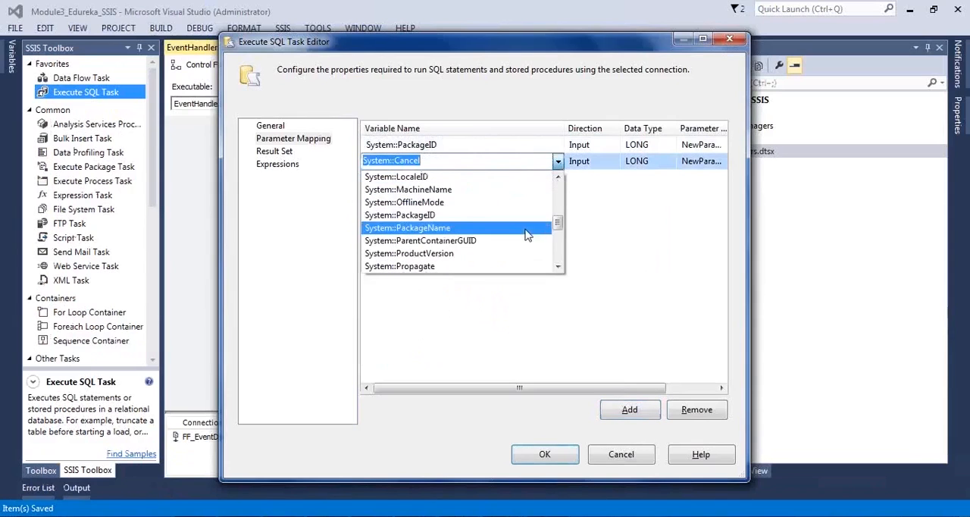
{"action": "scroll", "coordinate": [426, 231], "scroll_direction": "up", "scroll_amount": 1}
{"action": "scroll", "coordinate": [439, 234], "scroll_direction": "up", "scroll_amount": 2}
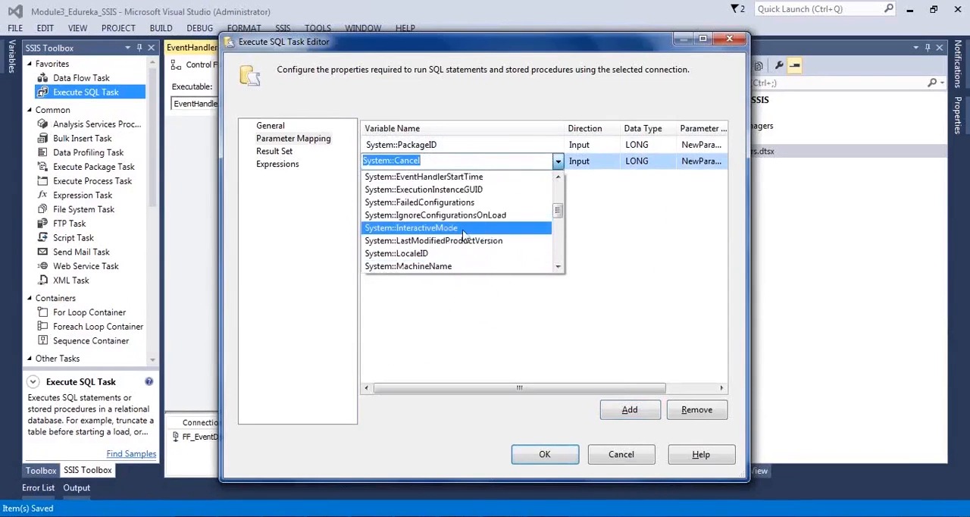
{"action": "scroll", "coordinate": [464, 235], "scroll_direction": "up", "scroll_amount": 1}
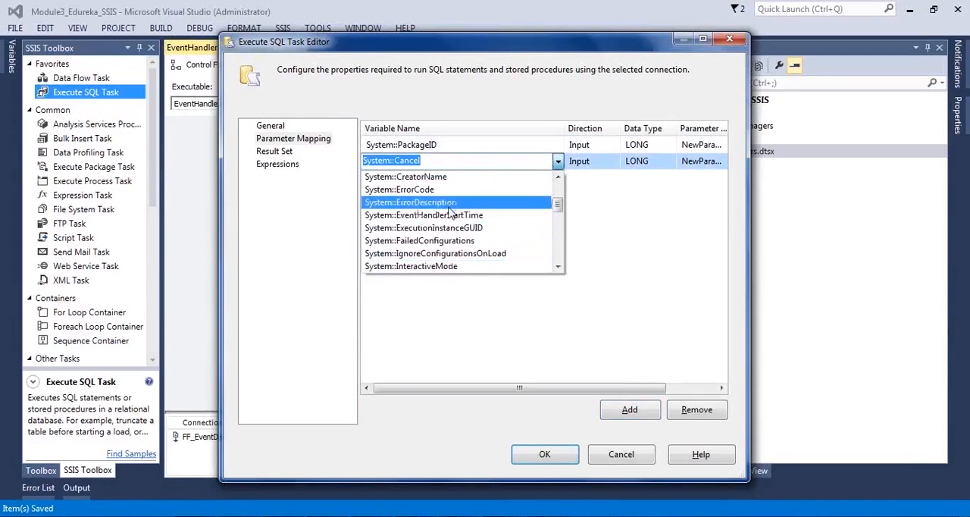
{"action": "left_click", "coordinate": [449, 205]}
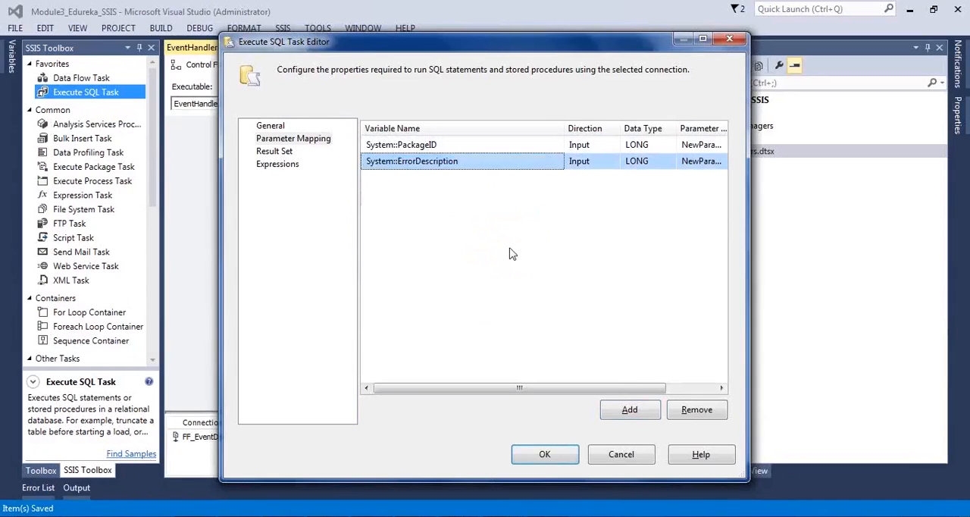
Step: Check the MSBI_EVENTLOG columns in SQL Server Management Studio, and add a third parameter mapping to System::SourceName in Visual Studio
{"action": "key", "text": "alt+Tab"}
{"action": "scroll", "coordinate": [485, 278], "scroll_direction": "up", "scroll_amount": 1}
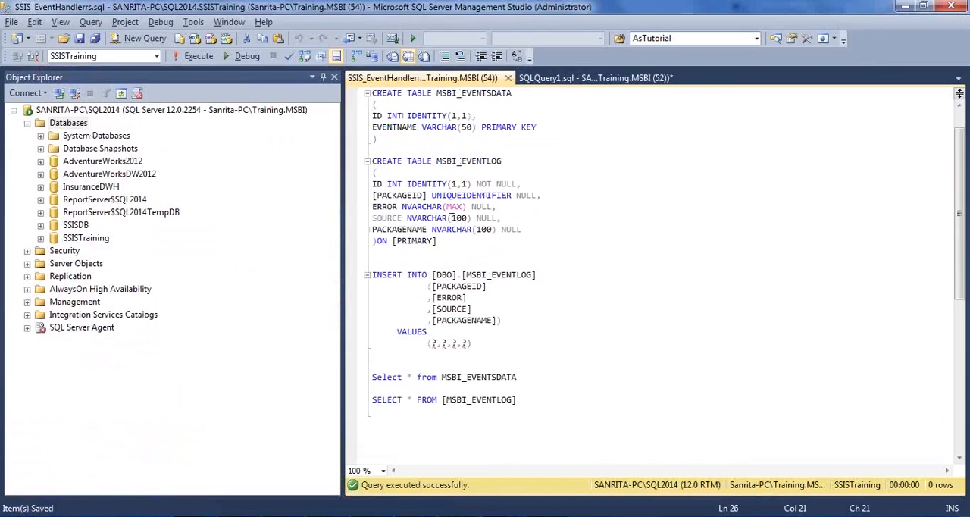
{"action": "key", "text": "alt+Tab"}
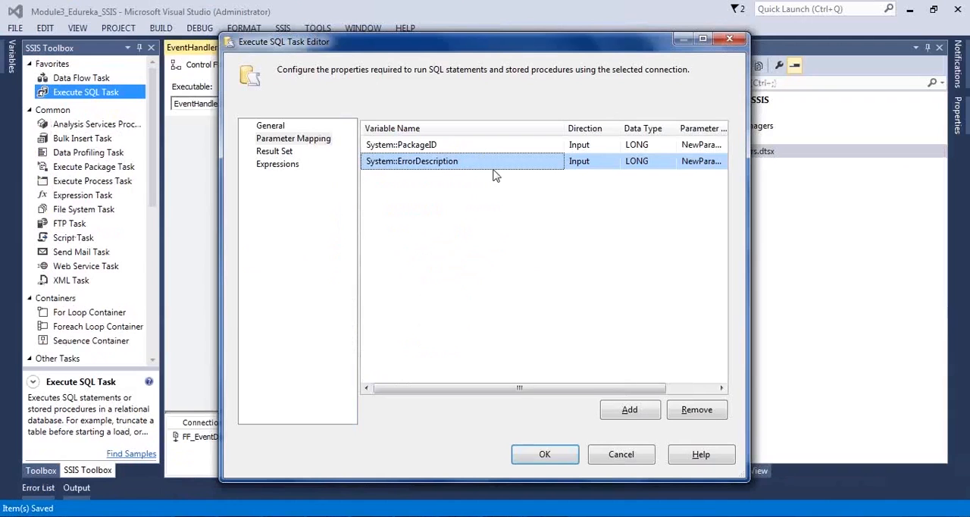
{"action": "key", "text": "alt+Tab"}
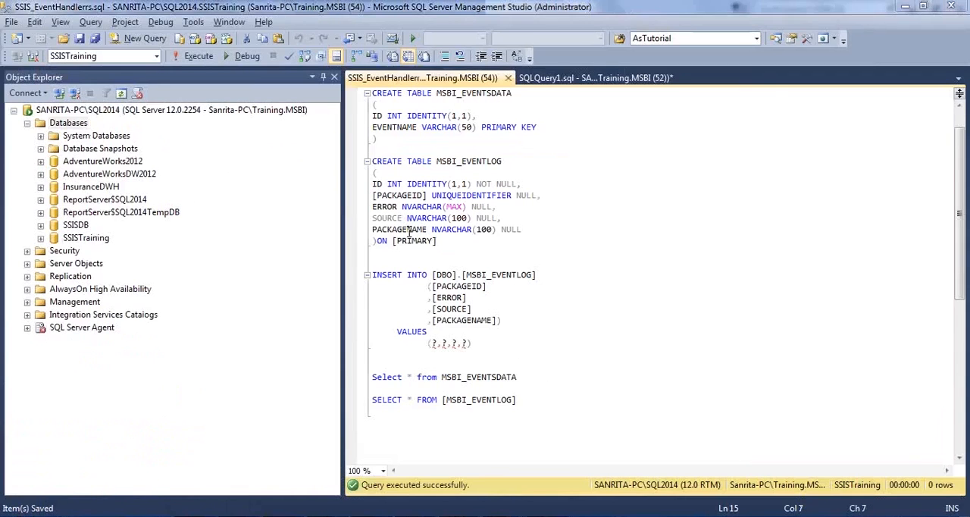
{"action": "key", "text": "alt+Tab"}
{"action": "left_click", "coordinate": [630, 409]}
{"action": "left_click", "coordinate": [536, 177]}
{"action": "left_click", "coordinate": [558, 177]}
{"action": "scroll", "coordinate": [492, 235], "scroll_direction": "down", "scroll_amount": 4}
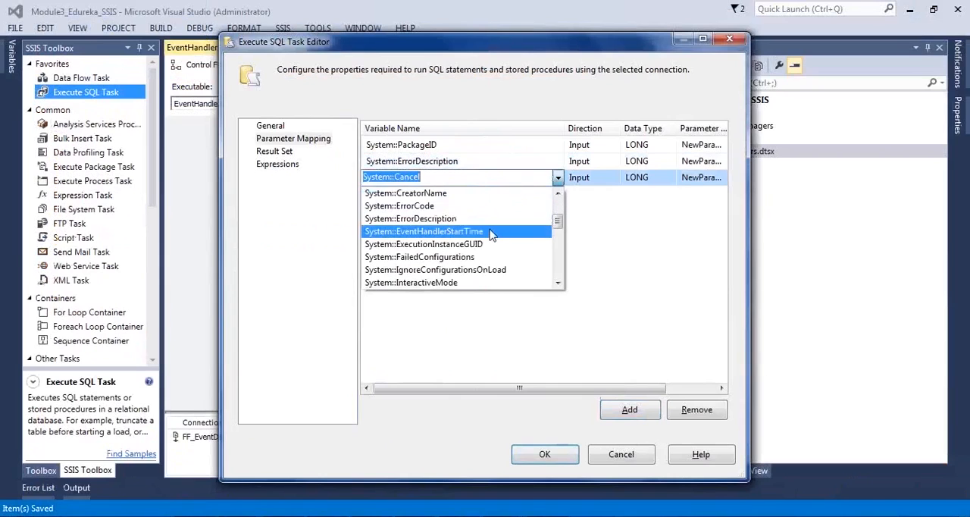
{"action": "scroll", "coordinate": [491, 239], "scroll_direction": "down", "scroll_amount": 3}
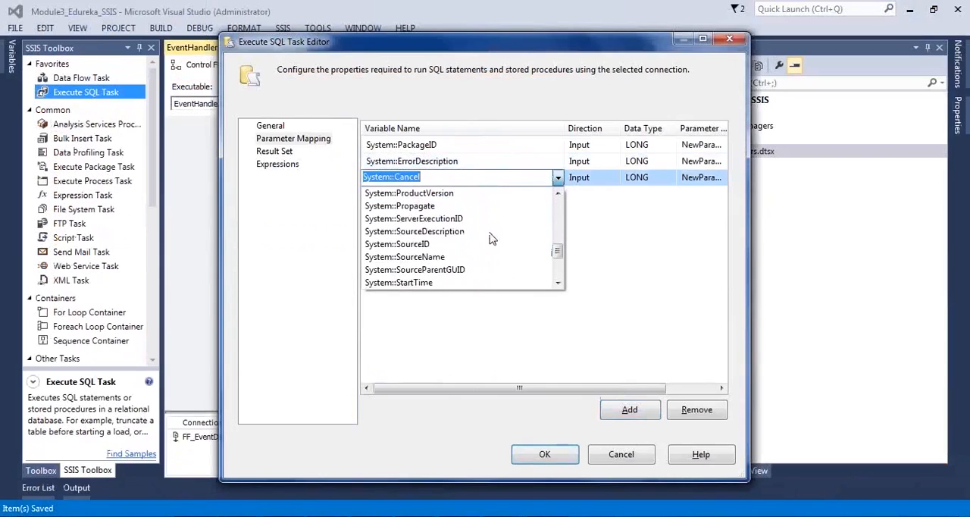
{"action": "left_click", "coordinate": [443, 259]}
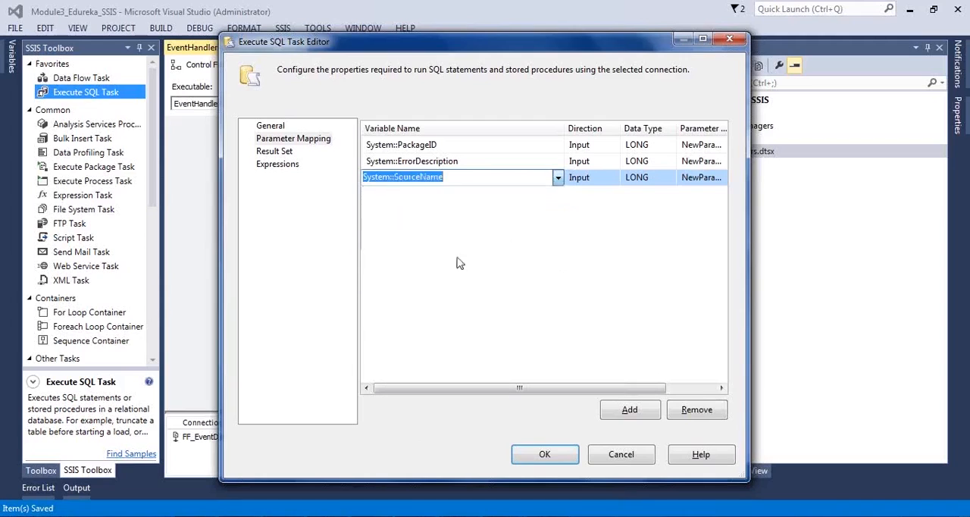
Step: Add a fourth parameter mapping to System::PackageName, and compare the mappings with the INSERT column list in SQL Server Management Studio
{"action": "left_click", "coordinate": [630, 410]}
{"action": "left_click", "coordinate": [552, 194]}
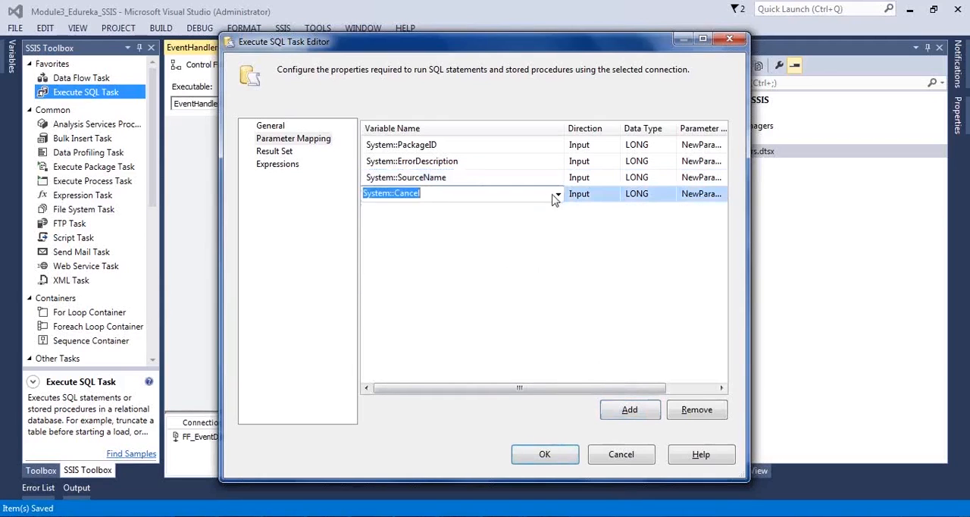
{"action": "left_click", "coordinate": [558, 194]}
{"action": "scroll", "coordinate": [500, 246], "scroll_direction": "down", "scroll_amount": 2}
{"action": "scroll", "coordinate": [498, 250], "scroll_direction": "down", "scroll_amount": 6}
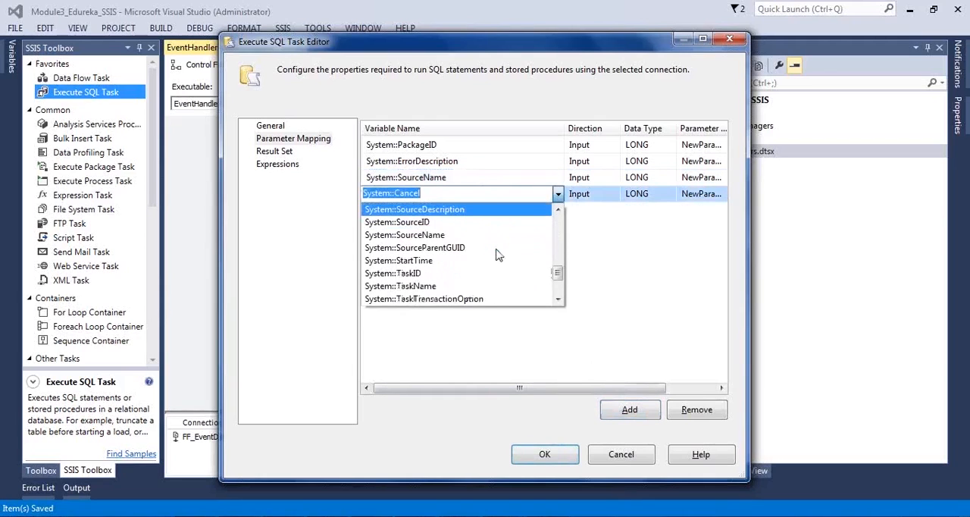
{"action": "scroll", "coordinate": [496, 256], "scroll_direction": "up", "scroll_amount": 1}
{"action": "scroll", "coordinate": [496, 256], "scroll_direction": "up", "scroll_amount": 1}
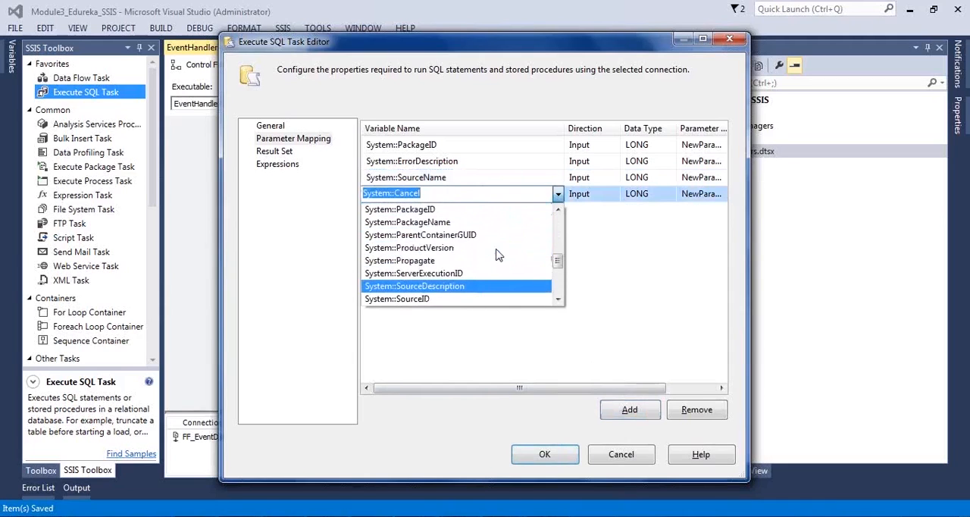
{"action": "left_click", "coordinate": [407, 222]}
{"action": "left_click", "coordinate": [505, 275]}
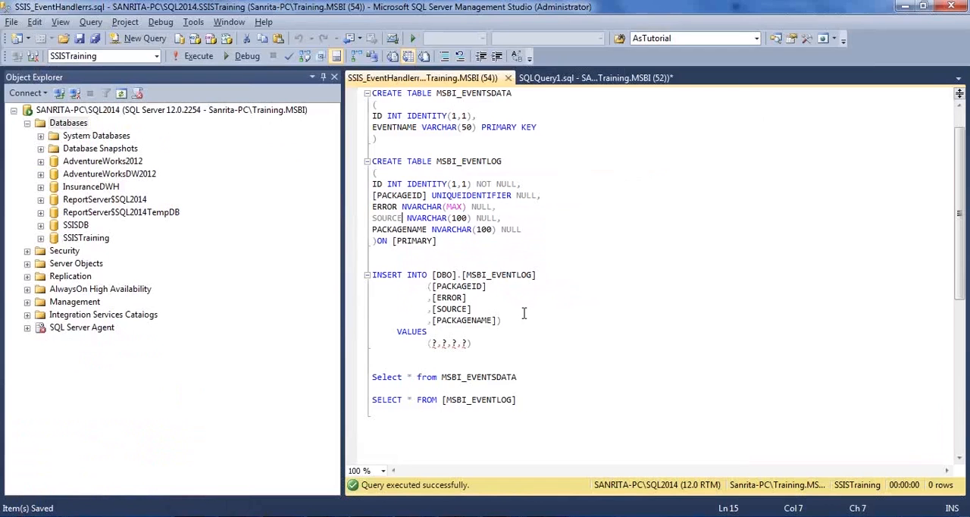
{"action": "key", "text": "alt+Tab"}
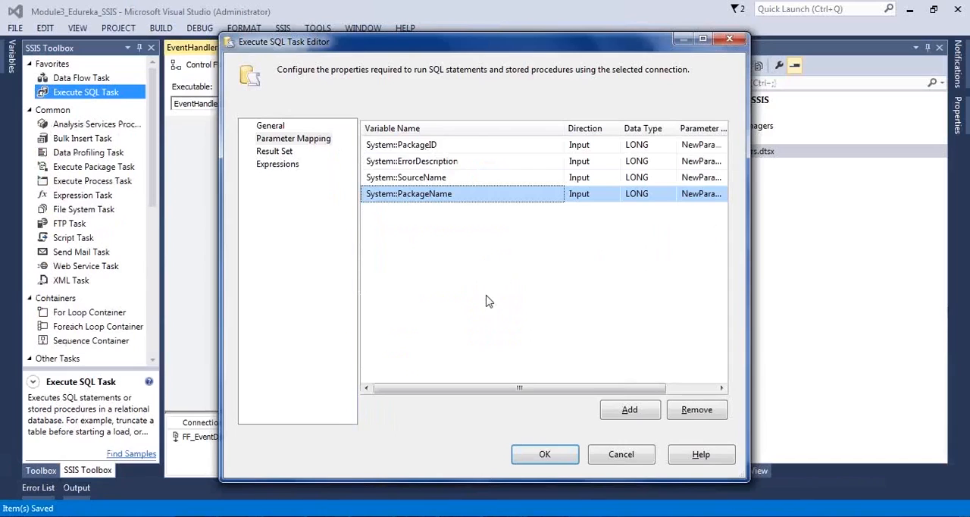
Step: Review the (?,?,?,?) value placeholders in the task's SQLStatement, accept the query, and return to the parameter mappings
{"action": "left_click", "coordinate": [271, 126]}
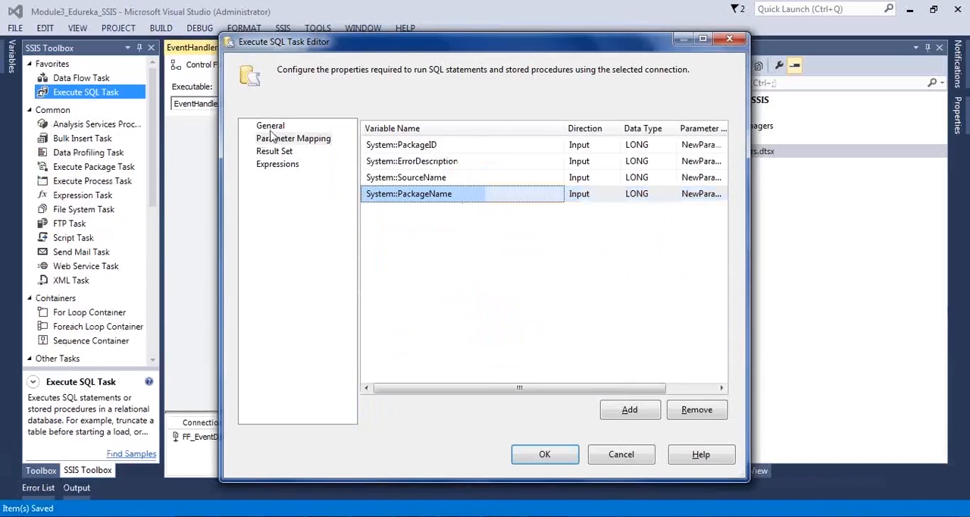
{"action": "left_click", "coordinate": [660, 301]}
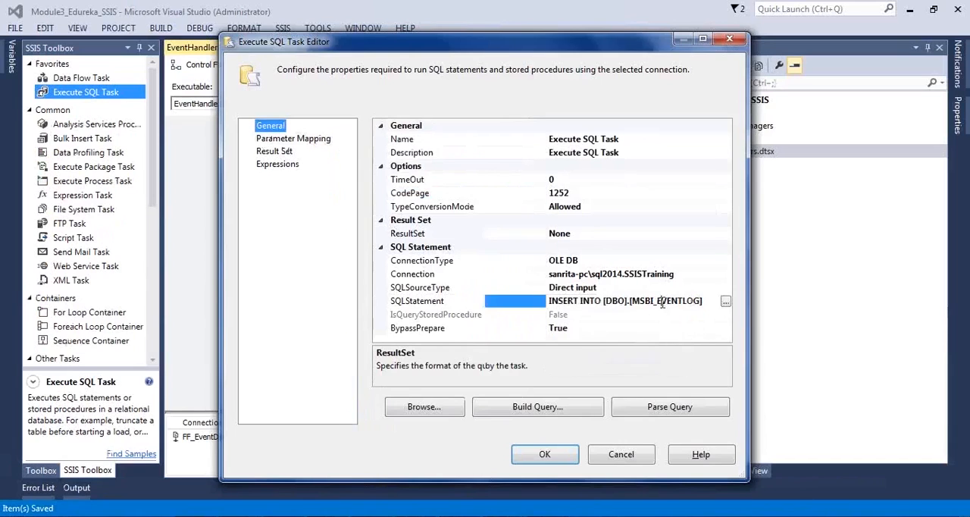
{"action": "left_click", "coordinate": [726, 302]}
{"action": "left_click", "coordinate": [428, 227]}
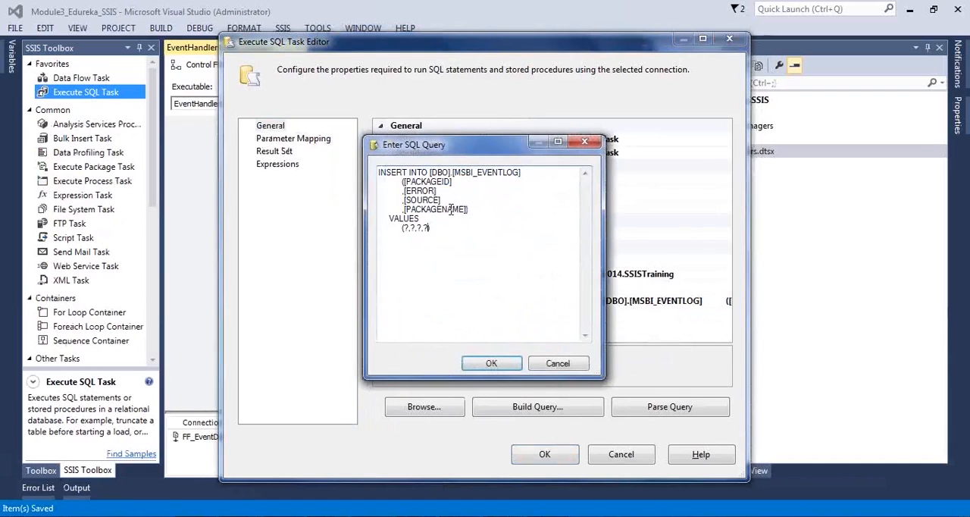
{"action": "left_click_drag", "start_coordinate": [444, 231], "coordinate": [347, 232]}
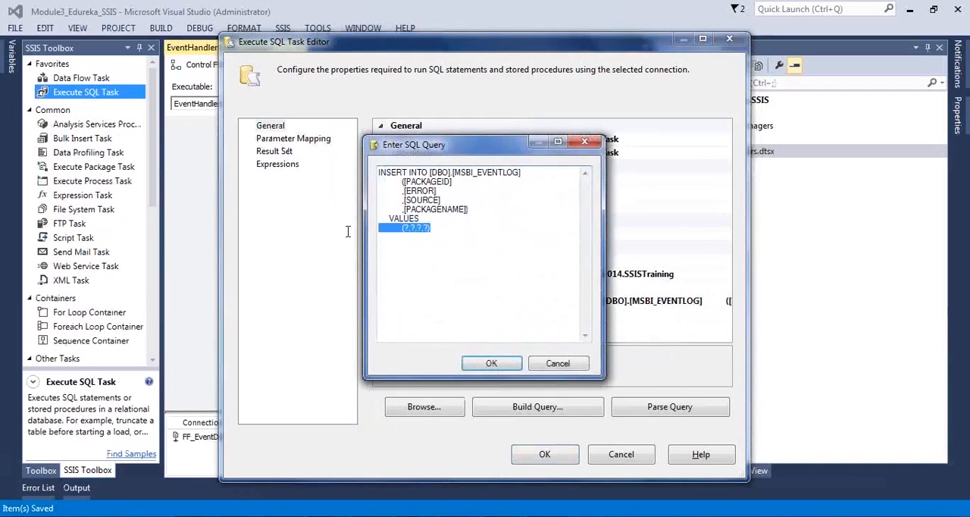
{"action": "left_click", "coordinate": [491, 363]}
{"action": "left_click", "coordinate": [323, 140]}
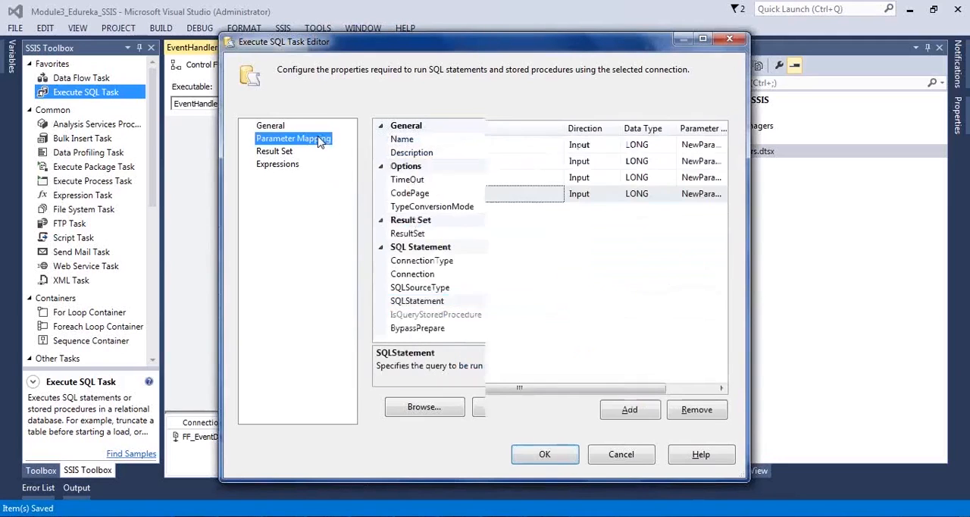
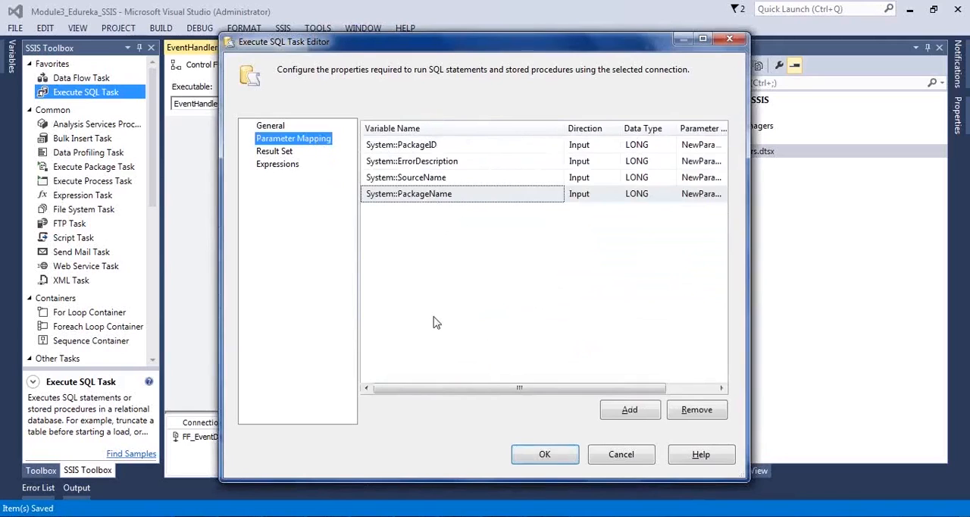
Step: Widen the Parameter Name column, and name the System::PackageID parameter 0 and the System::ErrorDescription parameter 1
{"action": "left_click_drag", "start_coordinate": [447, 395], "coordinate": [599, 383]}
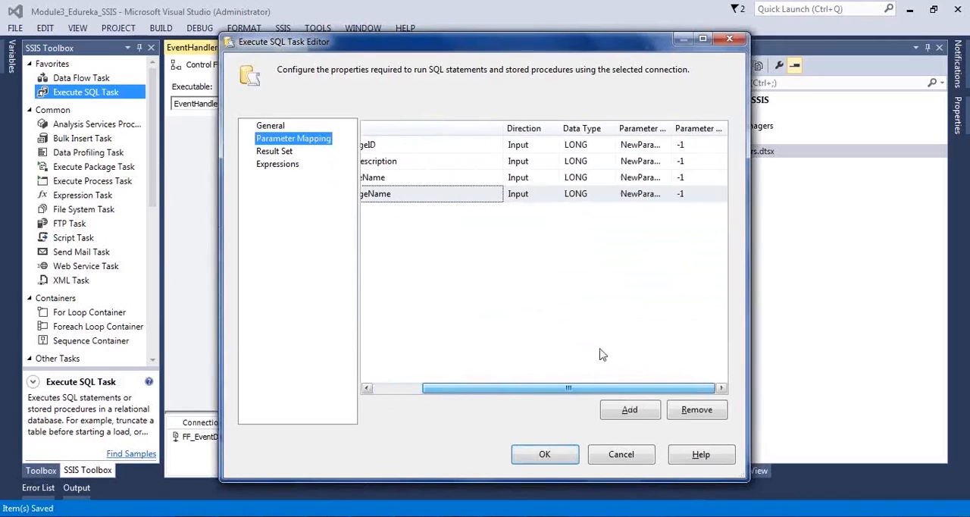
{"action": "left_click", "coordinate": [672, 128]}
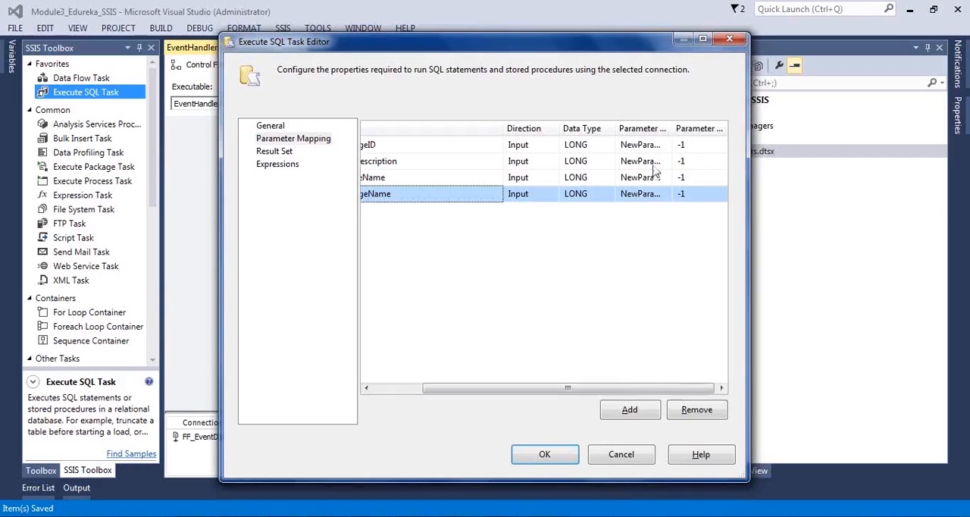
{"action": "left_click_drag", "start_coordinate": [671, 130], "coordinate": [720, 133]}
{"action": "left_click_drag", "start_coordinate": [616, 386], "coordinate": [650, 386]}
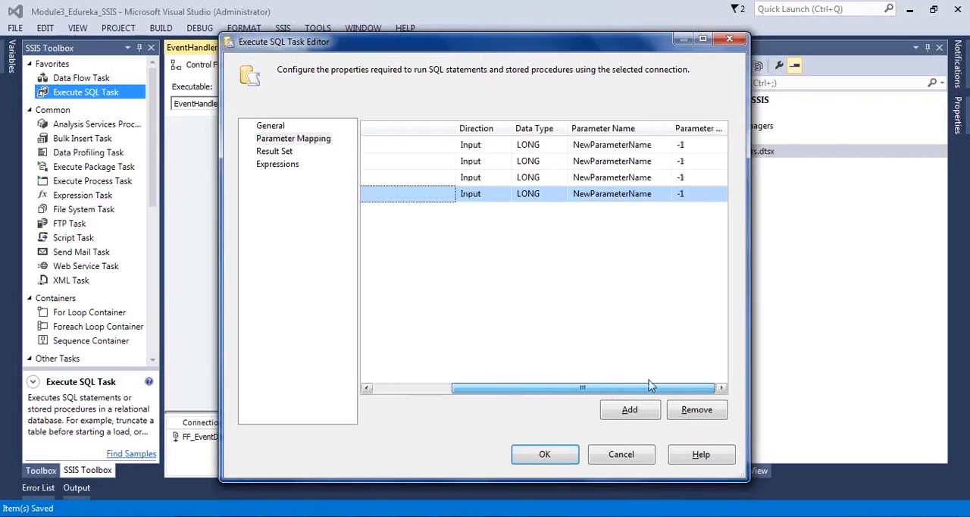
{"action": "left_click", "coordinate": [655, 145]}
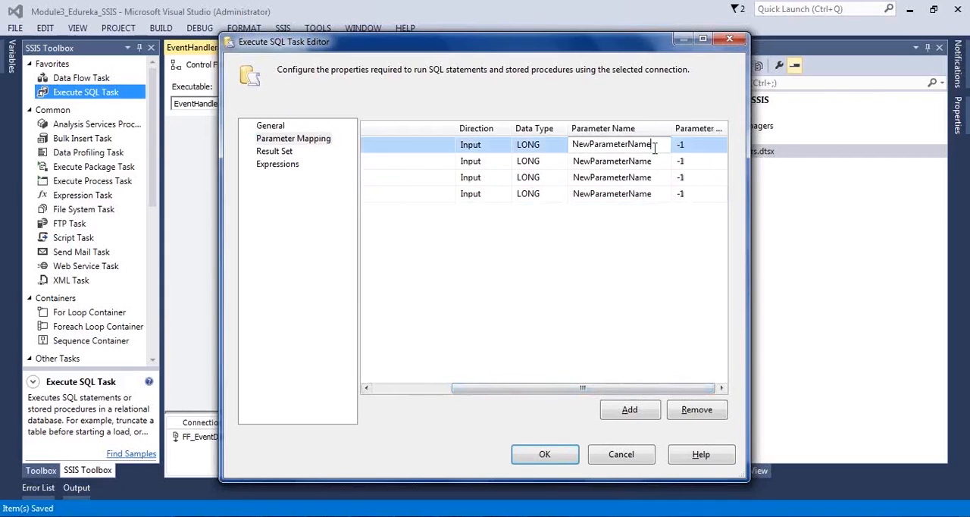
{"action": "left_click", "coordinate": [649, 144]}
{"action": "left_click_drag", "start_coordinate": [666, 144], "coordinate": [468, 141]}
{"action": "type", "text": "0"}
{"action": "left_click", "coordinate": [630, 163]}
{"action": "left_click_drag", "start_coordinate": [657, 161], "coordinate": [485, 183]}
{"action": "type", "text": "1"}
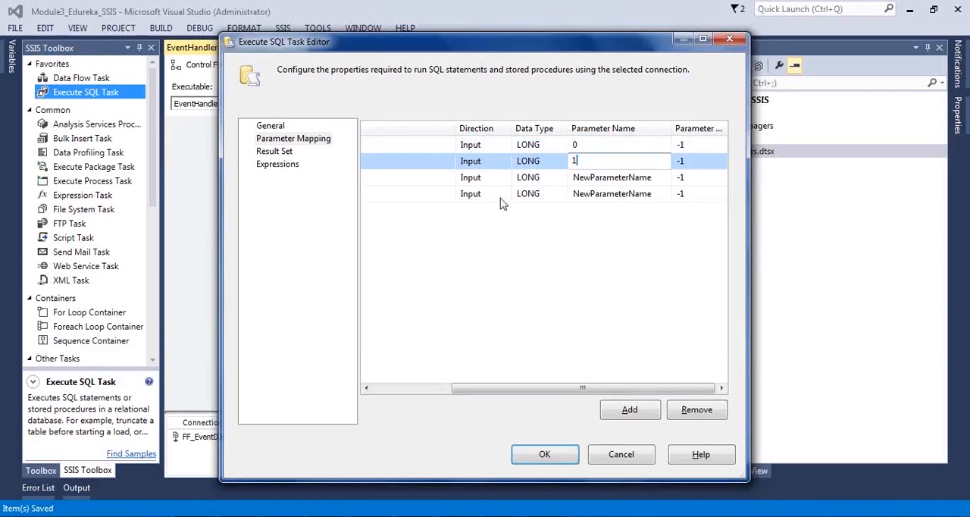
Step: Name the System::SourceName parameter 2 and the System::PackageName parameter 3
{"action": "left_click", "coordinate": [614, 177]}
{"action": "left_click_drag", "start_coordinate": [656, 177], "coordinate": [503, 178]}
{"action": "type", "text": "2"}
{"action": "left_click", "coordinate": [639, 194]}
{"action": "left_click_drag", "start_coordinate": [659, 194], "coordinate": [419, 207]}
{"action": "type", "text": "3"}
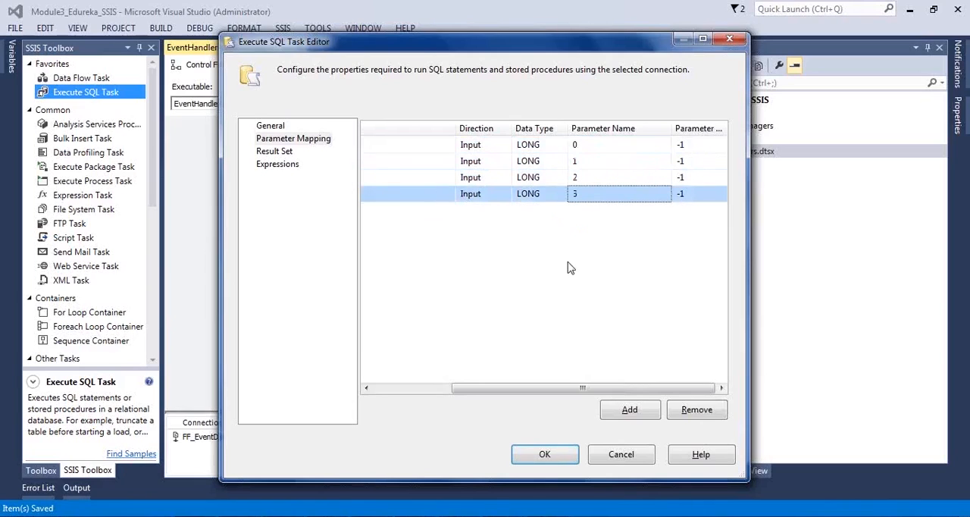
{"action": "left_click_drag", "start_coordinate": [523, 388], "coordinate": [446, 403]}
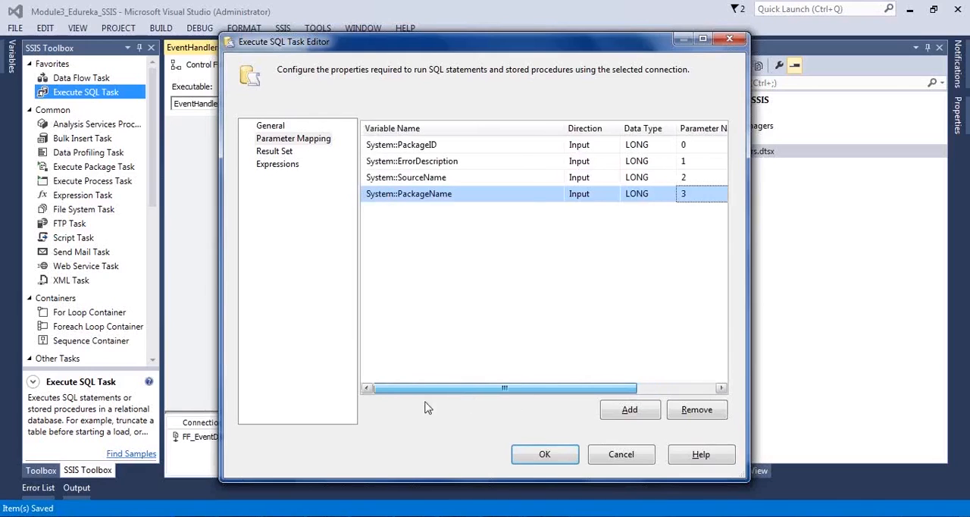
Step: Check the PACKAGEID column's data type in SQL Server Management Studio, and widen the Data Type column of the parameter mappings in Visual Studio
{"action": "key", "text": "alt+Tab"}
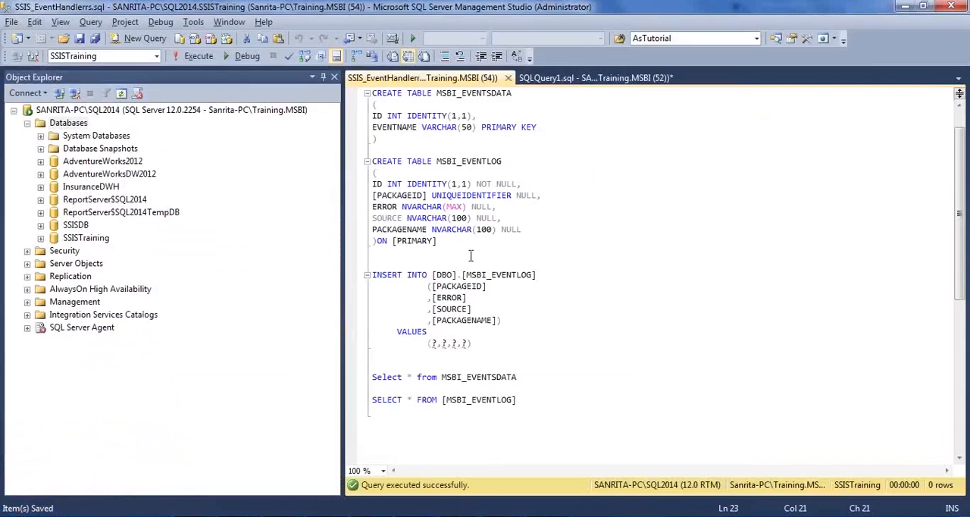
{"action": "double_click", "coordinate": [421, 195]}
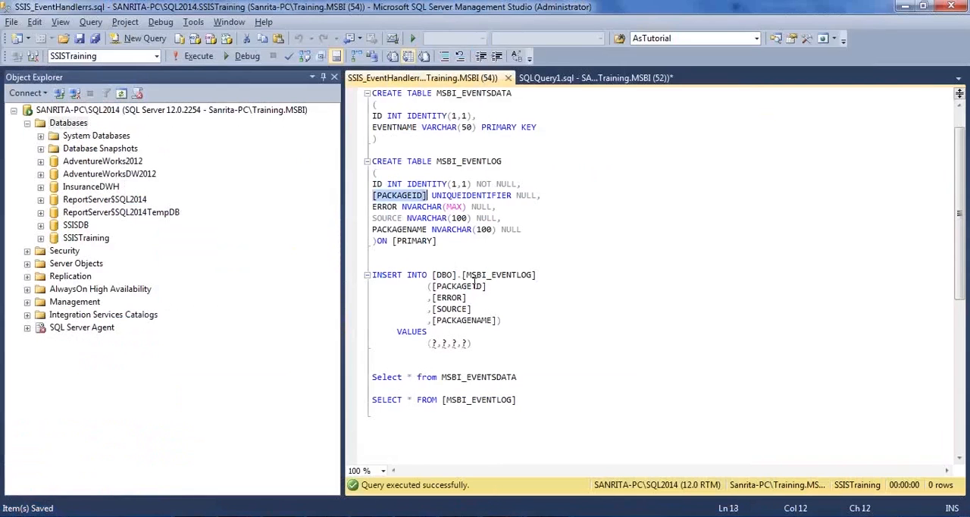
{"action": "key", "text": "alt+Tab"}
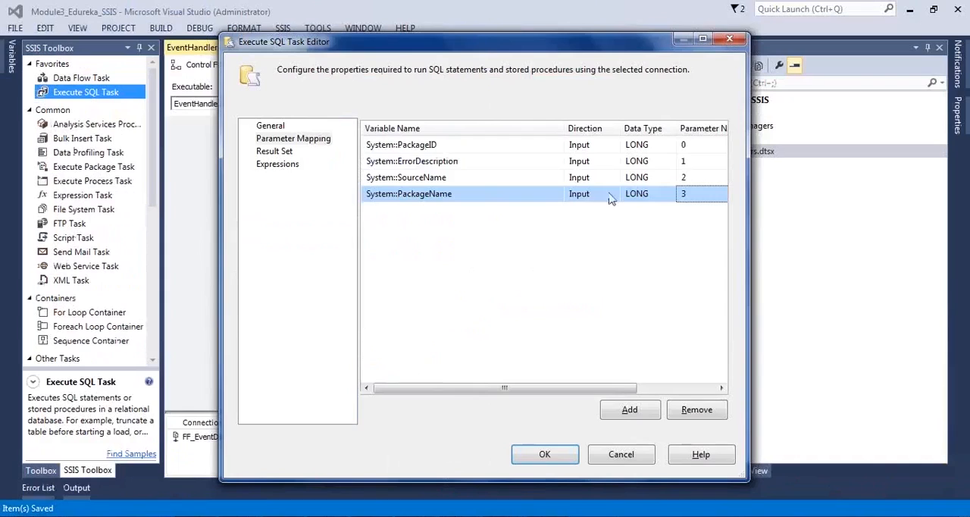
{"action": "left_click", "coordinate": [665, 148]}
{"action": "left_click", "coordinate": [669, 146]}
{"action": "left_click", "coordinate": [548, 327]}
{"action": "left_click_drag", "start_coordinate": [673, 129], "coordinate": [712, 129]}
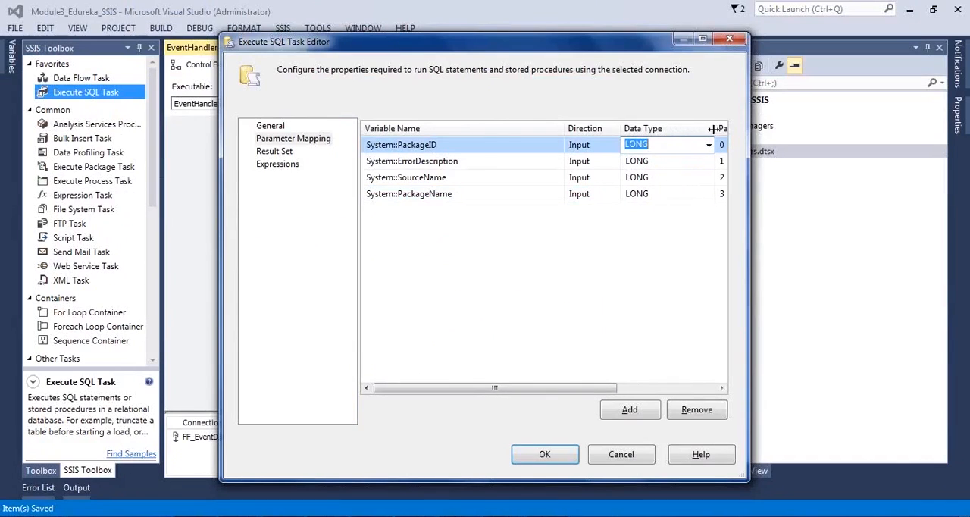
{"action": "left_click_drag", "start_coordinate": [566, 387], "coordinate": [641, 388]}
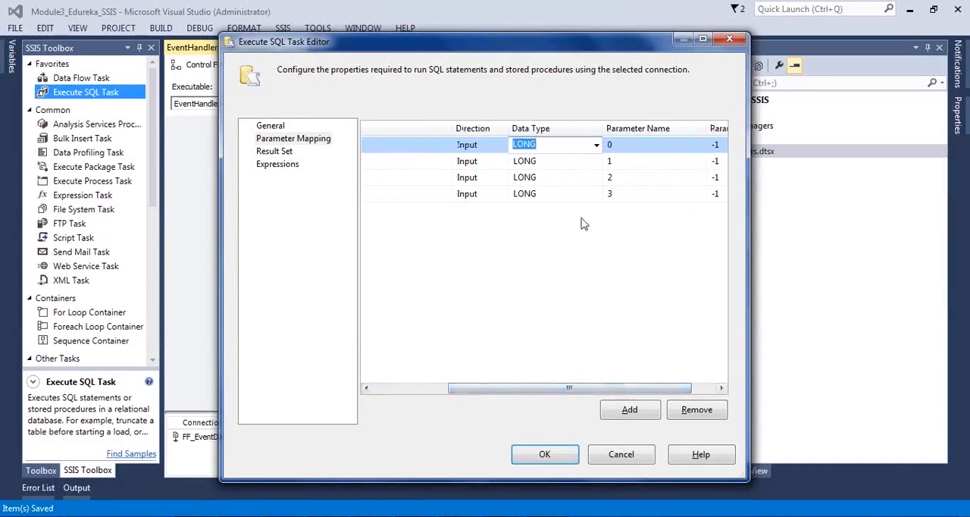
Step: Check the MSBI_EVENTLOG column types in SQL Server Management Studio, and set the System::ErrorDescription parameter's data type to NVARCHAR in Visual Studio
{"action": "key", "text": "alt+Tab"}
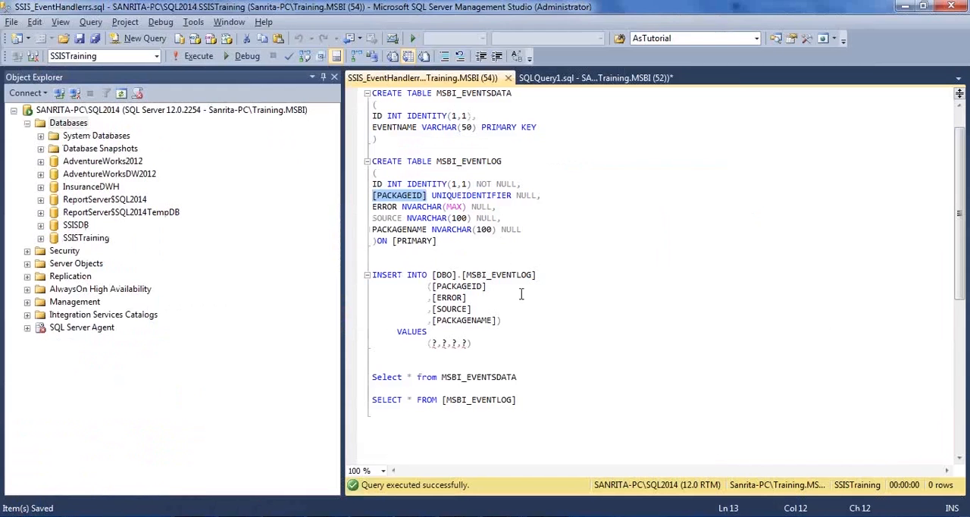
{"action": "key", "text": "alt+Tab"}
{"action": "left_click", "coordinate": [570, 161]}
{"action": "left_click", "coordinate": [596, 161]}
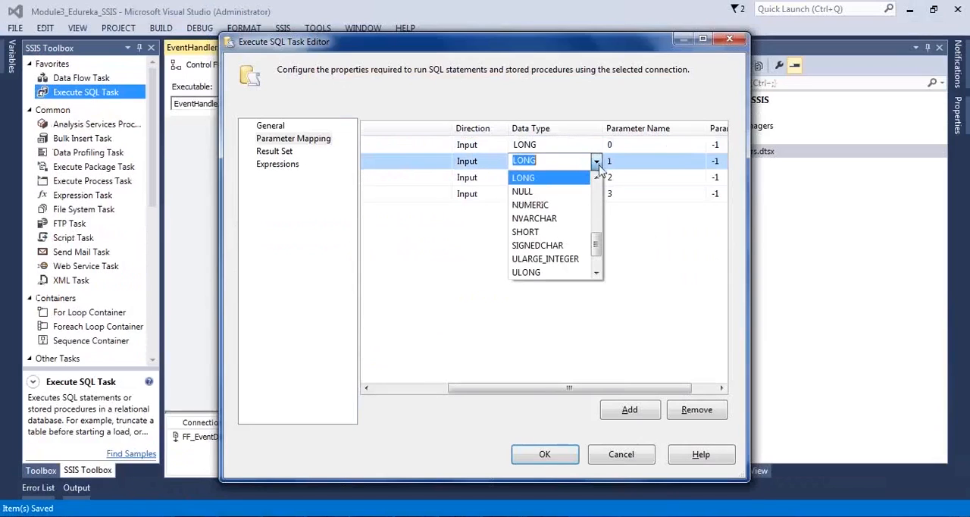
{"action": "left_click", "coordinate": [564, 215]}
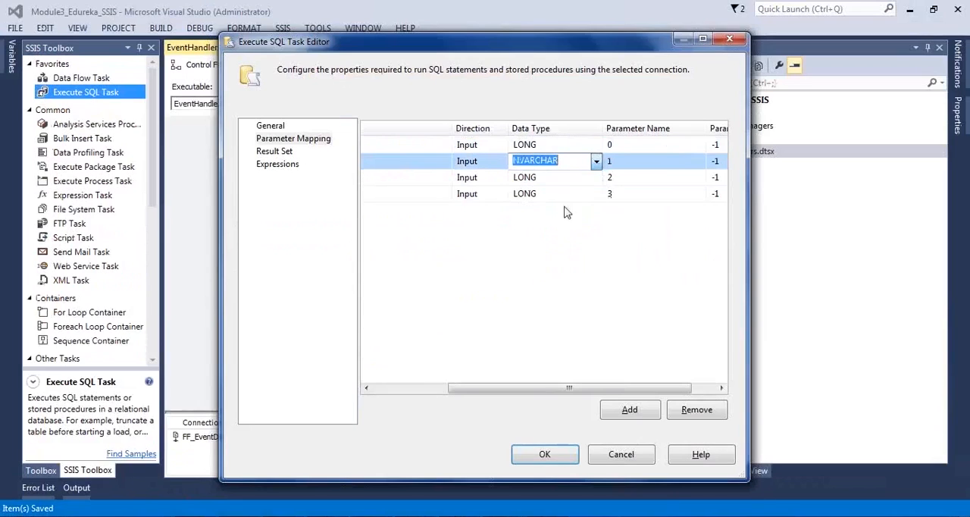
Step: Set the data type of the System::SourceName and System::PackageName parameters to NVARCHAR
{"action": "left_click", "coordinate": [580, 177]}
{"action": "left_click", "coordinate": [597, 177]}
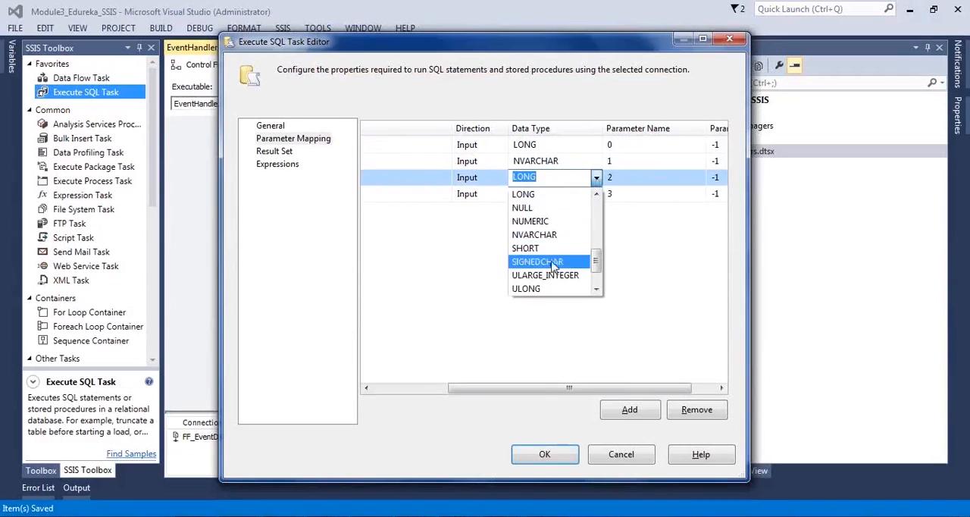
{"action": "left_click", "coordinate": [562, 235]}
{"action": "left_click", "coordinate": [582, 194]}
{"action": "left_click", "coordinate": [597, 194]}
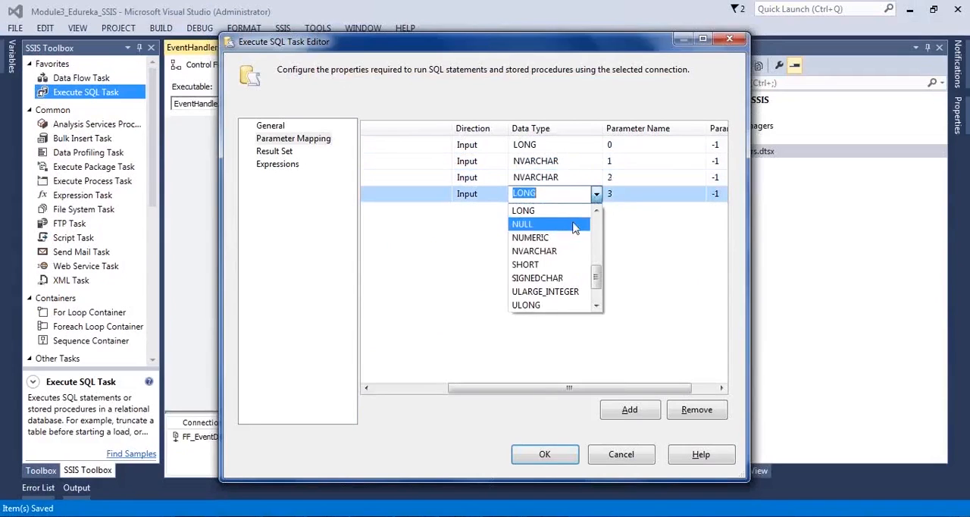
{"action": "left_click", "coordinate": [557, 252]}
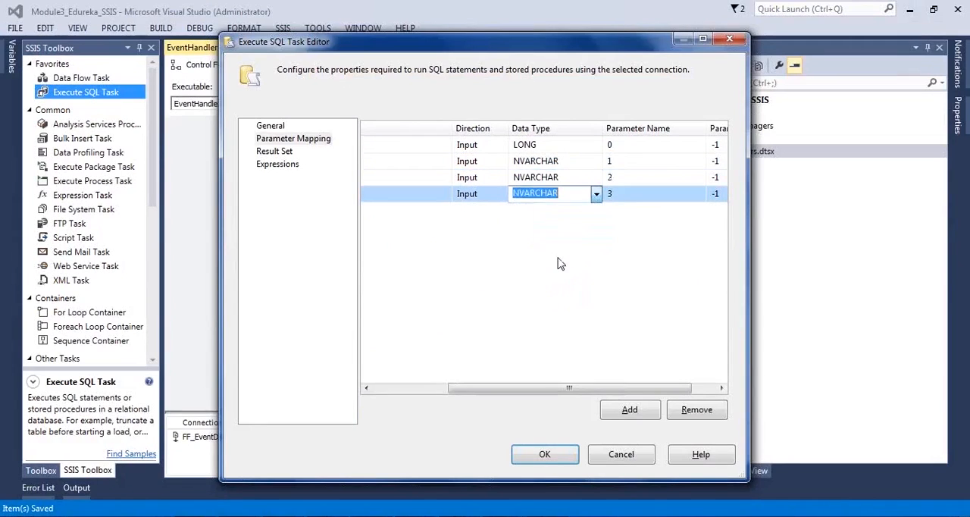
Step: Look through the data types for System::PackageID, keeping LONG, and save the package with the accepted Execute SQL Task settings
{"action": "left_click", "coordinate": [595, 144]}
{"action": "left_click", "coordinate": [597, 145]}
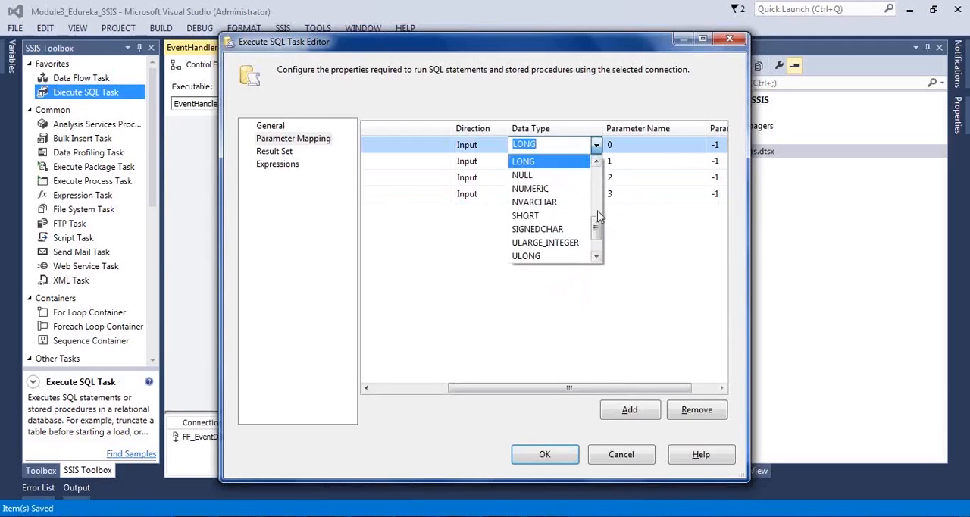
{"action": "left_click_drag", "start_coordinate": [599, 234], "coordinate": [607, 190]}
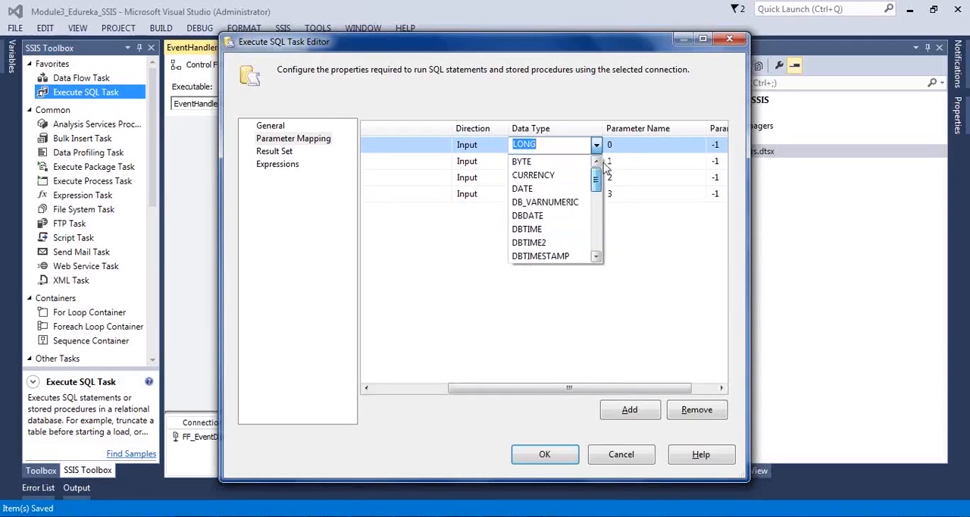
{"action": "left_click", "coordinate": [460, 270]}
{"action": "left_click_drag", "start_coordinate": [454, 390], "coordinate": [425, 392]}
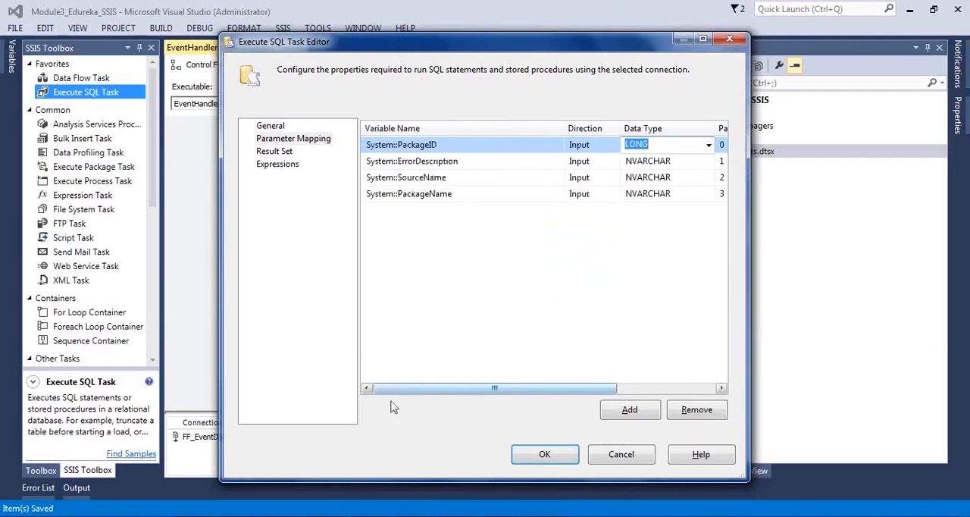
{"action": "left_click", "coordinate": [543, 456]}
{"action": "key", "text": "ctrl+s"}
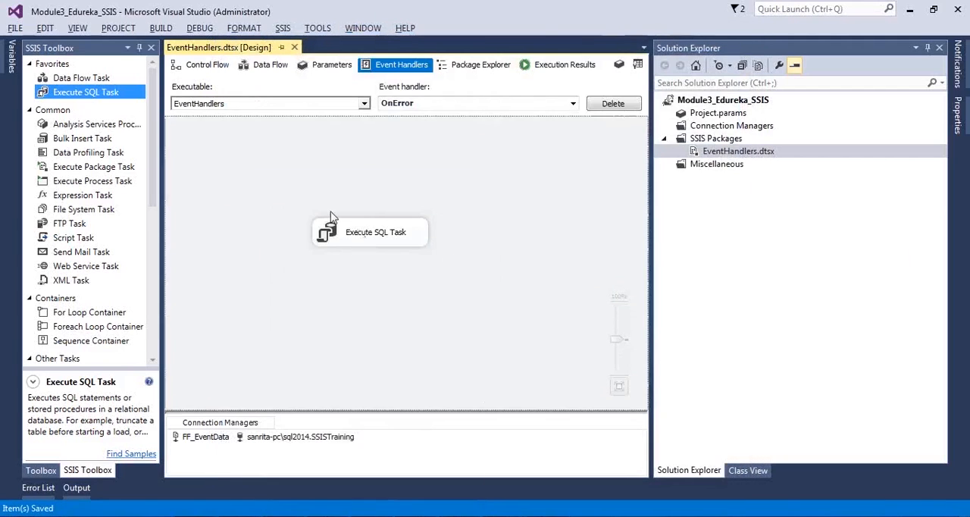
Step: Run SELECT * FROM [MSBI_EVENTLOG] in SQL Server Management Studio, and hide the results pane
{"action": "key", "text": "alt+Tab"}
{"action": "left_click", "coordinate": [497, 246]}
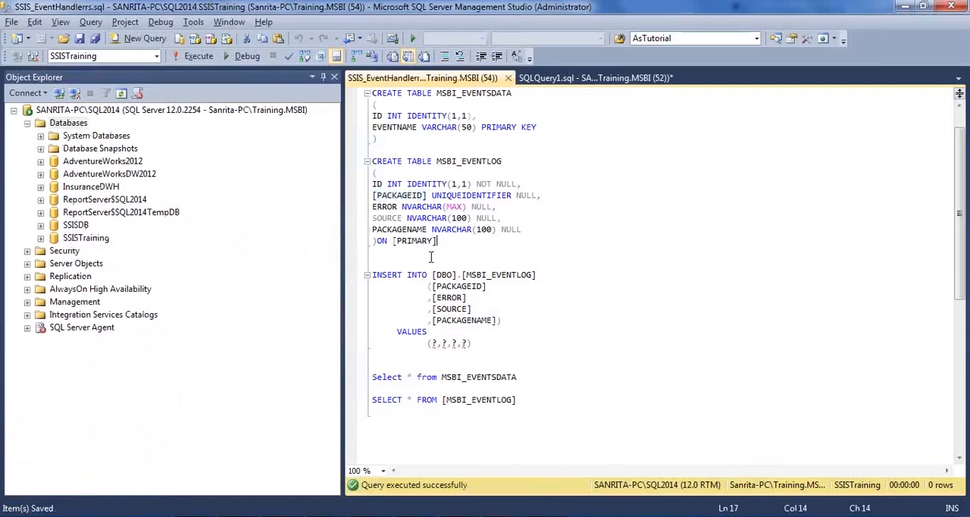
{"action": "left_click_drag", "start_coordinate": [558, 404], "coordinate": [358, 388]}
{"action": "left_click", "coordinate": [439, 195]}
{"action": "left_click", "coordinate": [575, 398]}
{"action": "left_click_drag", "start_coordinate": [575, 398], "coordinate": [351, 388]}
{"action": "left_click", "coordinate": [191, 55]}
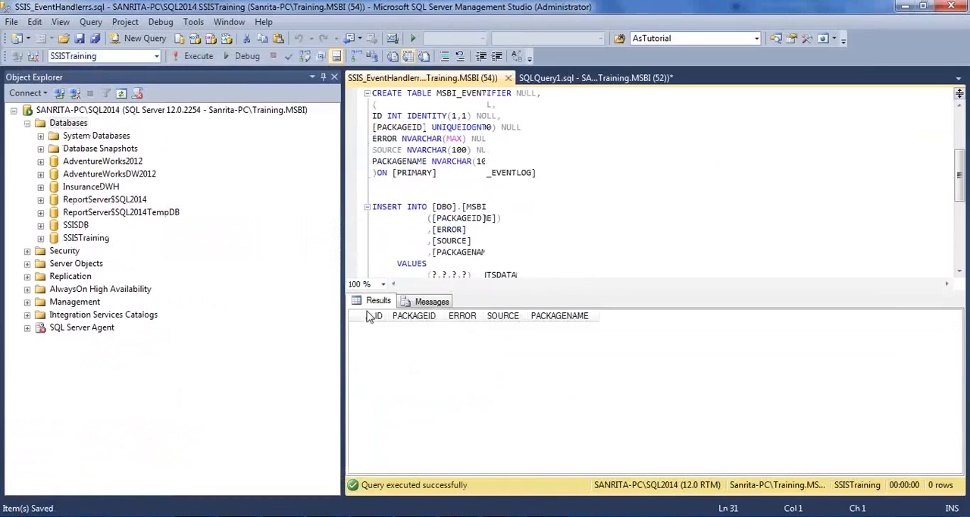
{"action": "key", "text": "ctrl+r"}
{"action": "left_click", "coordinate": [516, 309]}
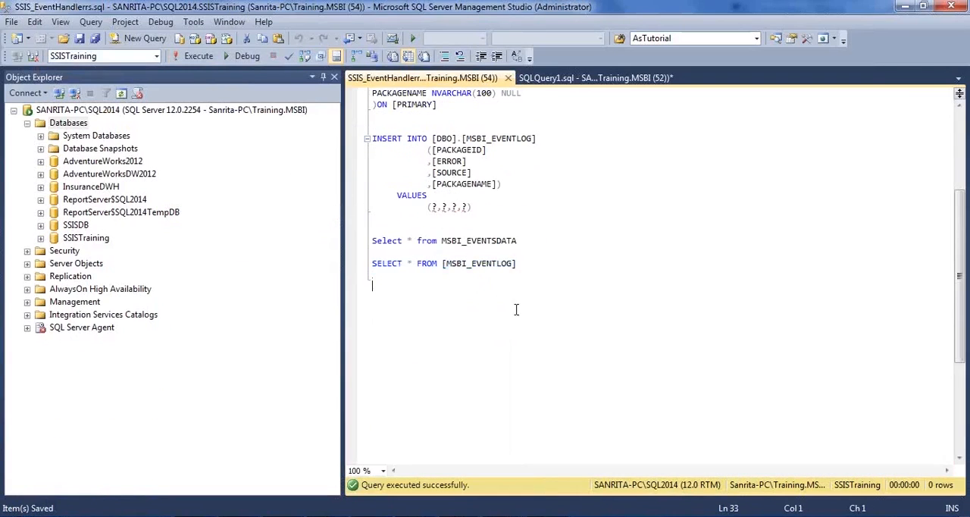
Step: Review the DFT_Load_Events task and the OnError Execute SQL Task in Visual Studio, and execute the EventHandlers.dtsx package
{"action": "key", "text": "alt+Tab"}
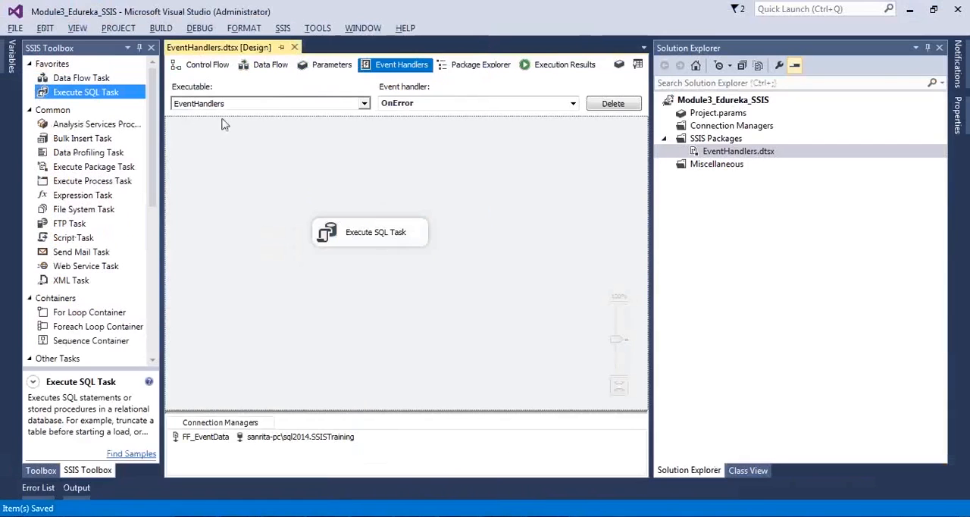
{"action": "left_click", "coordinate": [206, 65]}
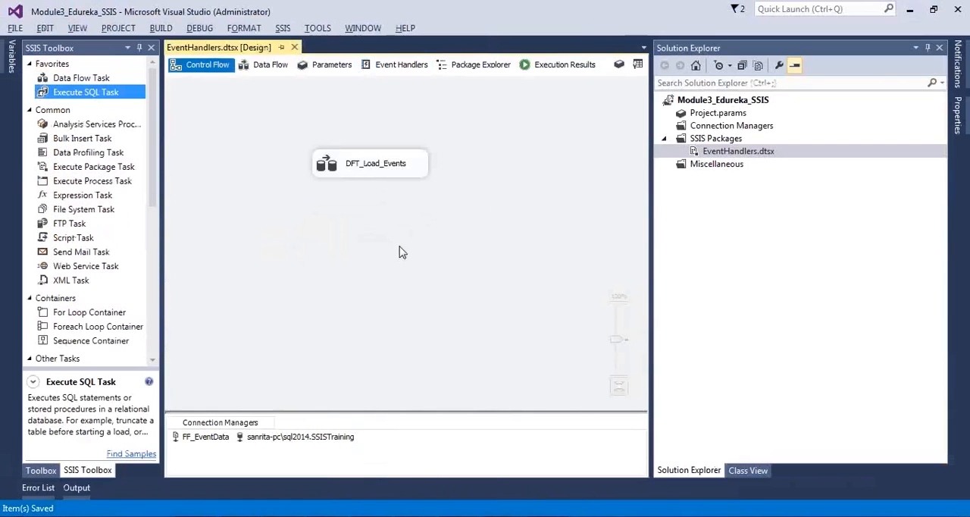
{"action": "left_click", "coordinate": [357, 172]}
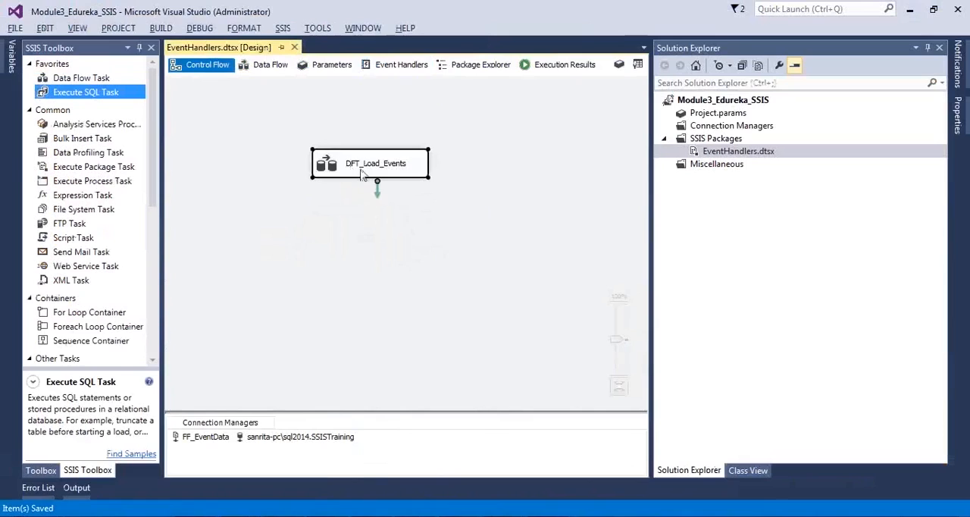
{"action": "left_click", "coordinate": [398, 67]}
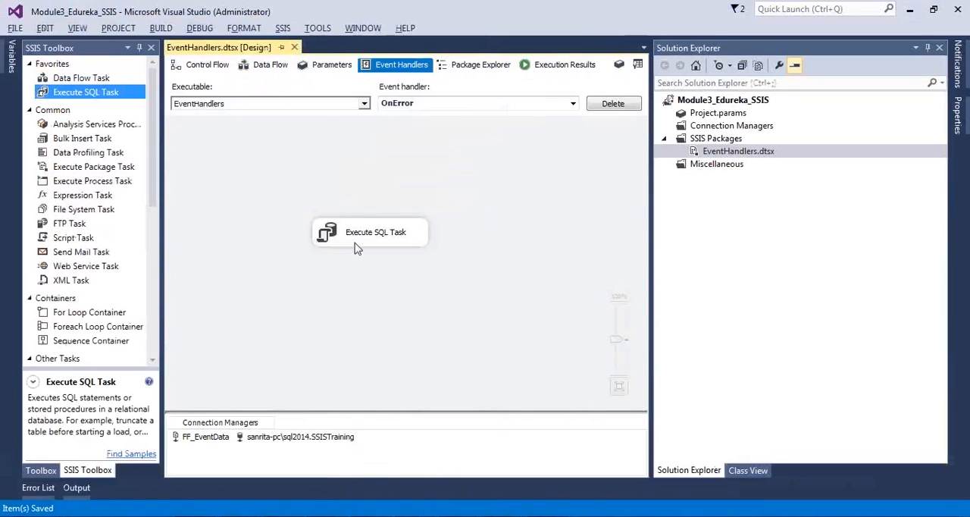
{"action": "left_click", "coordinate": [357, 248]}
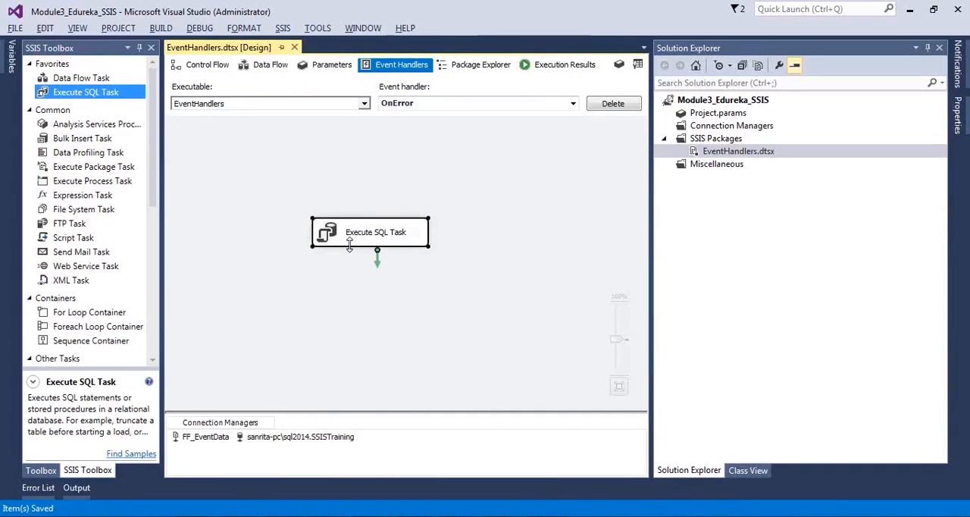
{"action": "left_click", "coordinate": [189, 69]}
{"action": "right_click", "coordinate": [733, 154]}
{"action": "left_click", "coordinate": [754, 178]}
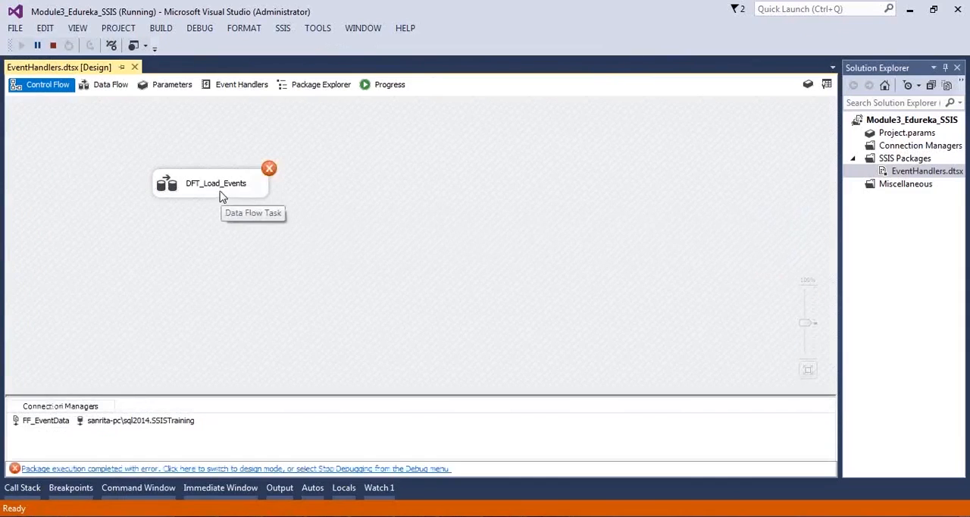
Step: Examine the execution status of the OnError Execute SQL Task and of DFT_Load_Events in the control flow
{"action": "left_click", "coordinate": [239, 88]}
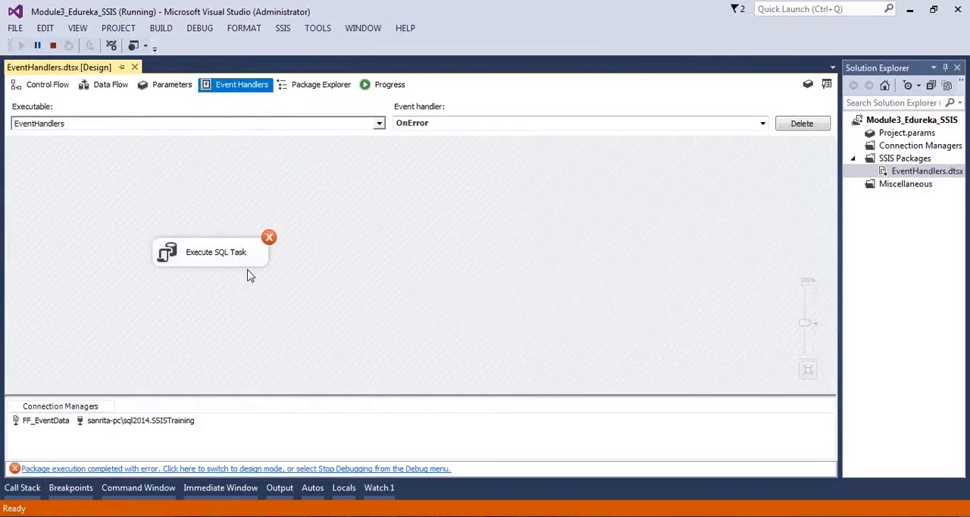
{"action": "left_click", "coordinate": [57, 89]}
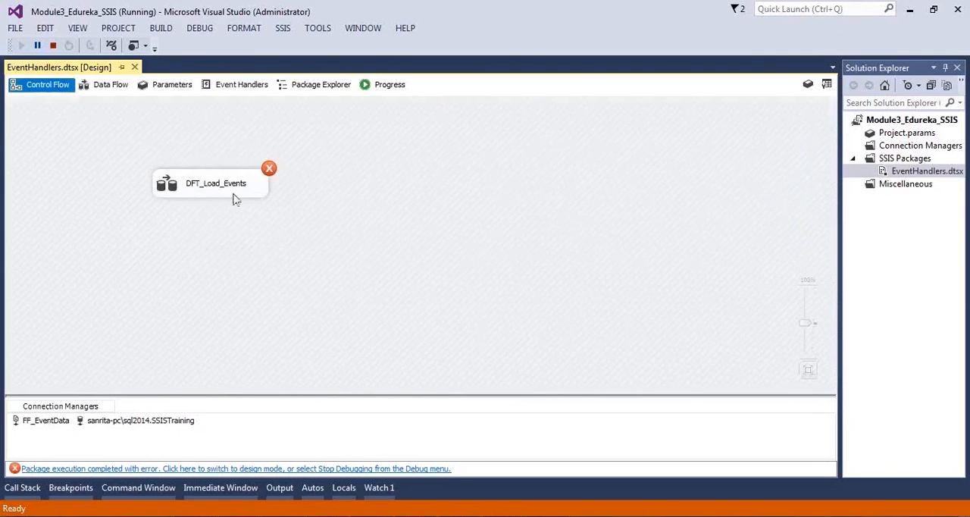
{"action": "left_click", "coordinate": [239, 87]}
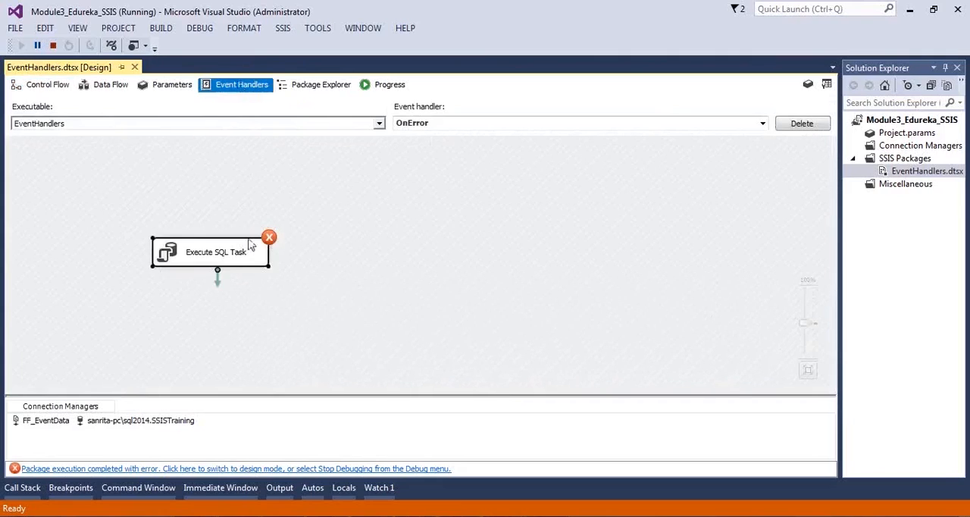
{"action": "left_click", "coordinate": [171, 261]}
{"action": "left_click", "coordinate": [396, 246]}
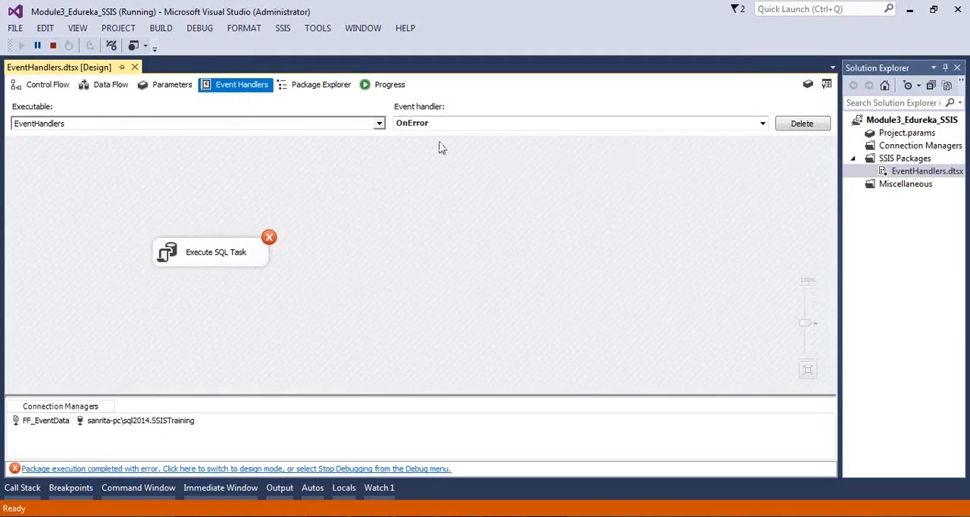
Step: Copy the first OLE DB Destination error from the package's execution progress into Notepad and read its full text
{"action": "left_click", "coordinate": [383, 85]}
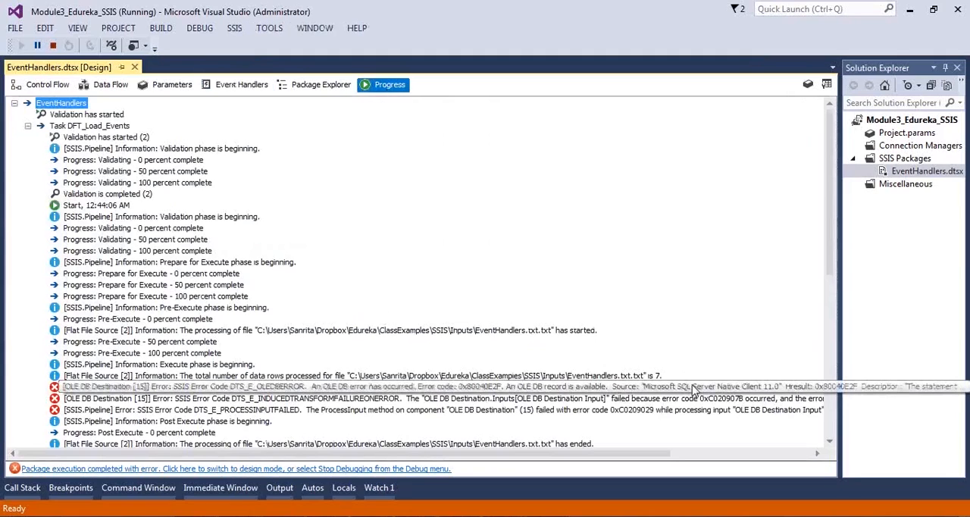
{"action": "left_click", "coordinate": [694, 389]}
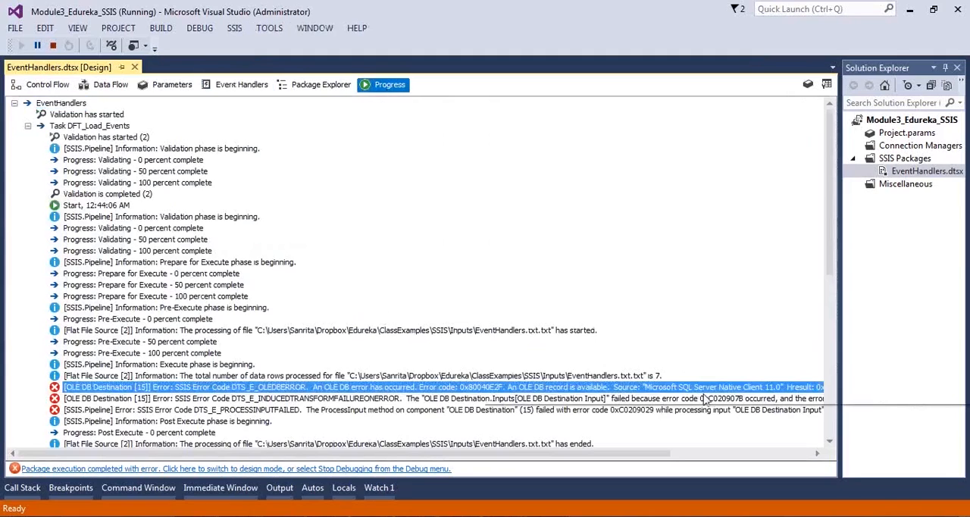
{"action": "right_click", "coordinate": [706, 391]}
{"action": "left_click", "coordinate": [722, 400]}
{"action": "key", "text": "alt+Tab"}
{"action": "key", "text": "ctrl+a"}
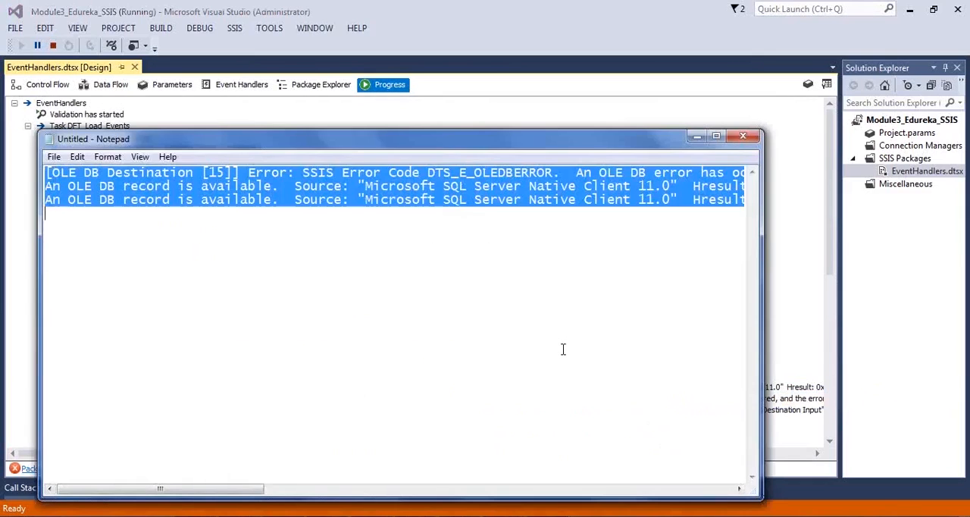
{"action": "key", "text": "ctrl+x"}
{"action": "key", "text": "ctrl+v"}
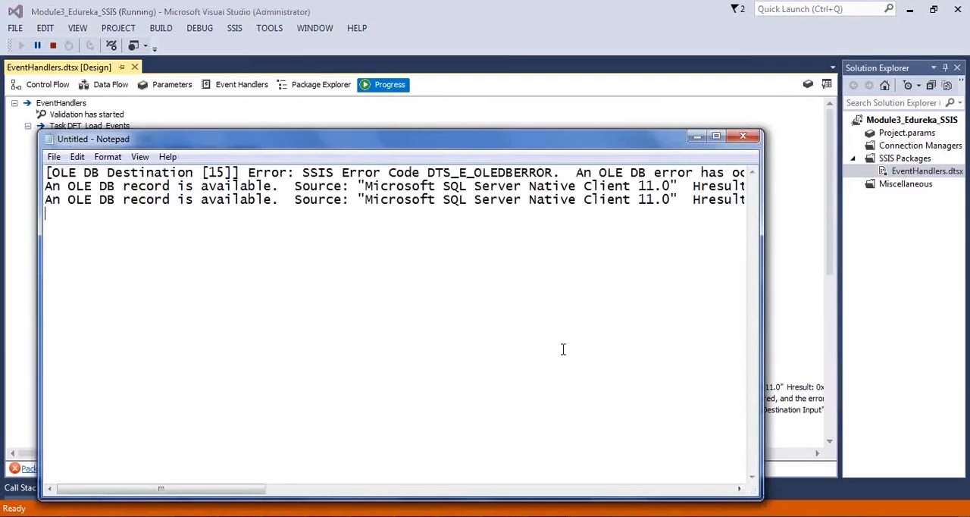
{"action": "left_click_drag", "start_coordinate": [245, 492], "coordinate": [215, 505]}
{"action": "left_click", "coordinate": [214, 506]}
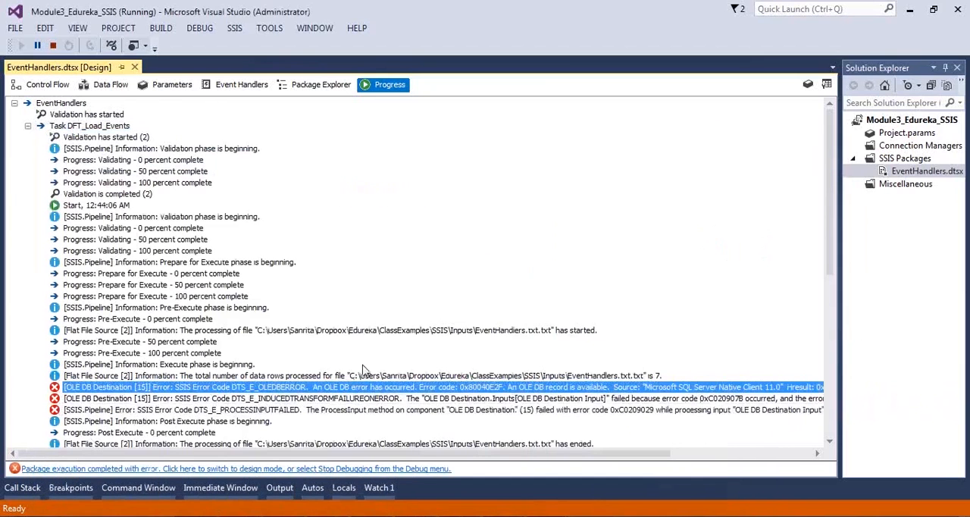
Step: Collapse the DFT_Load_Events messages, copy the first Execute SQL Task error into Notepad in place of the old text, and read it
{"action": "left_click", "coordinate": [27, 126]}
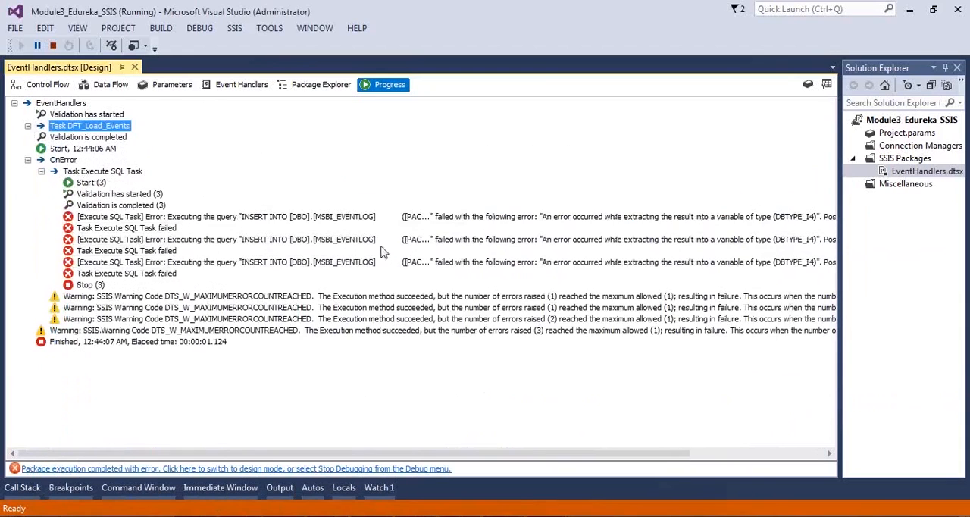
{"action": "right_click", "coordinate": [682, 217]}
{"action": "left_click", "coordinate": [701, 231]}
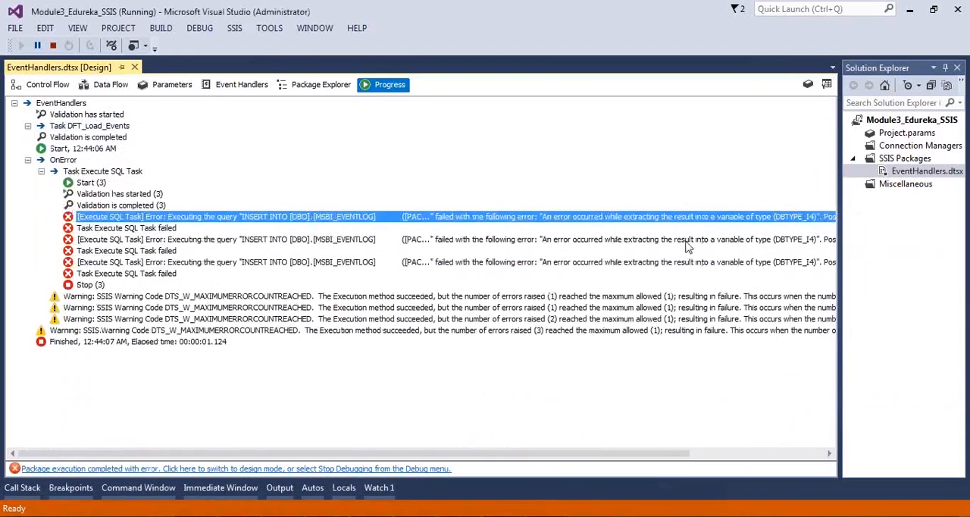
{"action": "key", "text": "alt+Tab"}
{"action": "key", "text": "ctrl+a"}
{"action": "key", "text": "ctrl+v"}
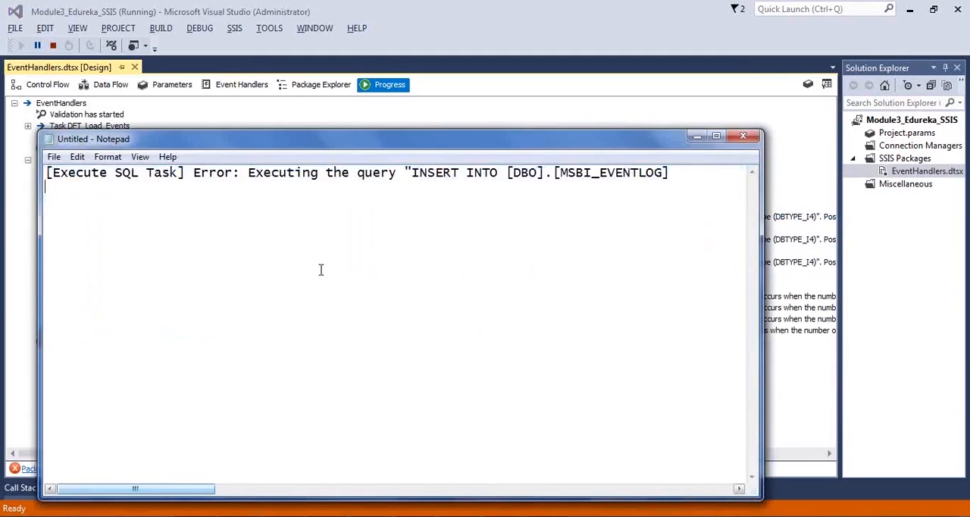
{"action": "left_click_drag", "start_coordinate": [191, 489], "coordinate": [504, 483]}
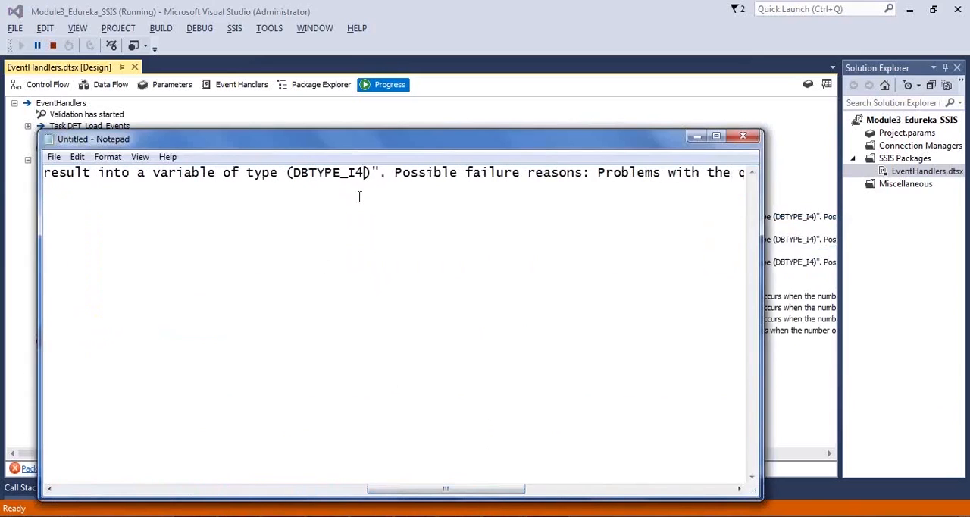
{"action": "left_click_drag", "start_coordinate": [455, 491], "coordinate": [667, 485]}
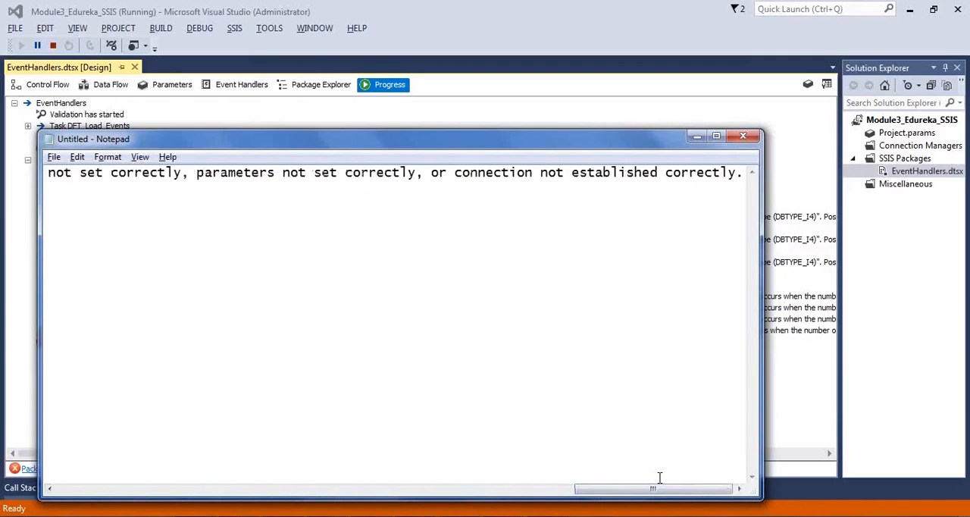
Step: Copy the second Execute SQL Task error from the OnError progress messages and paste it twice over the Notepad contents
{"action": "key", "text": "alt+Tab"}
{"action": "right_click", "coordinate": [604, 241]}
{"action": "left_click", "coordinate": [632, 255]}
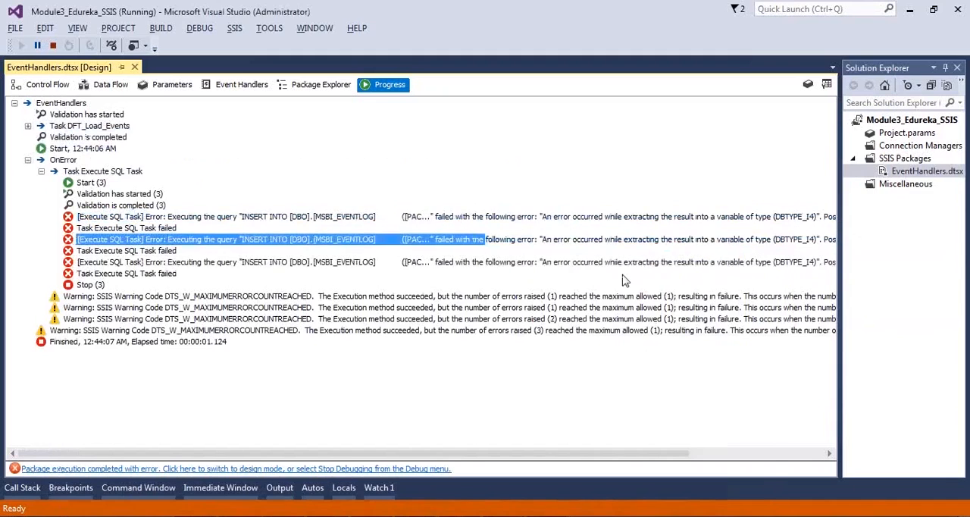
{"action": "key", "text": "alt+Tab"}
{"action": "key", "text": "ctrl+a"}
{"action": "key", "text": "ctrl+v"}
{"action": "key", "text": "Return"}
{"action": "key", "text": "ctrl+v"}
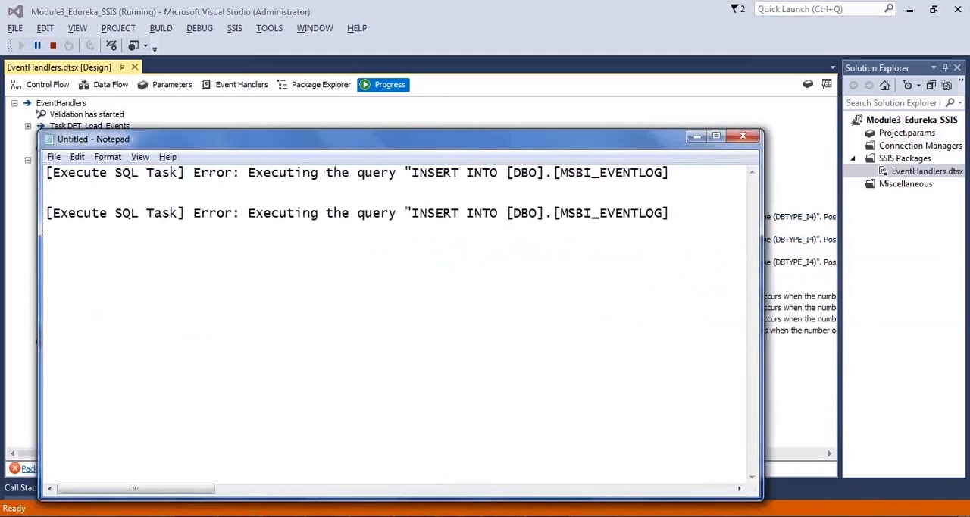
Step: Stop debugging the package in Visual Studio and open the data flow of DFT_Load_Events
{"action": "key", "text": "alt+Tab"}
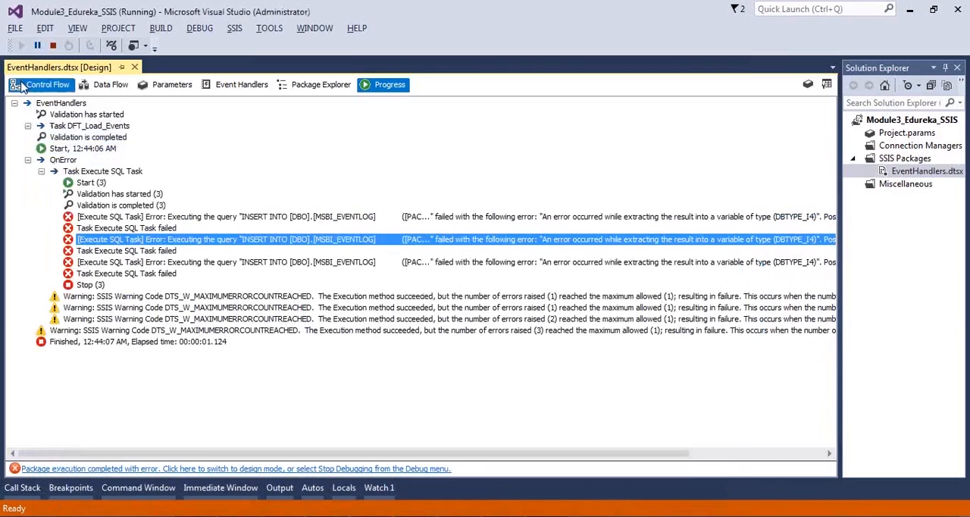
{"action": "left_click", "coordinate": [41, 84]}
{"action": "left_click", "coordinate": [53, 44]}
{"action": "double_click", "coordinate": [333, 167]}
Step: Check the PACKAGEID column definition in the CREATE TABLE MSBI_EVENTLOG statement in SQL Server Management Studio, and return to Visual Studio
{"action": "key", "text": "alt+Tab"}
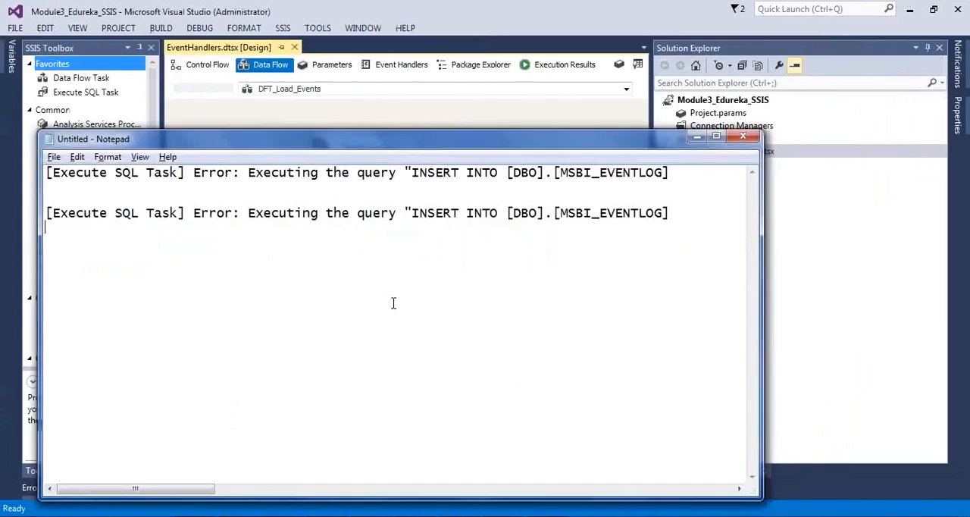
{"action": "key", "text": "alt+Tab"}
{"action": "scroll", "coordinate": [426, 229], "scroll_direction": "up", "scroll_amount": 4}
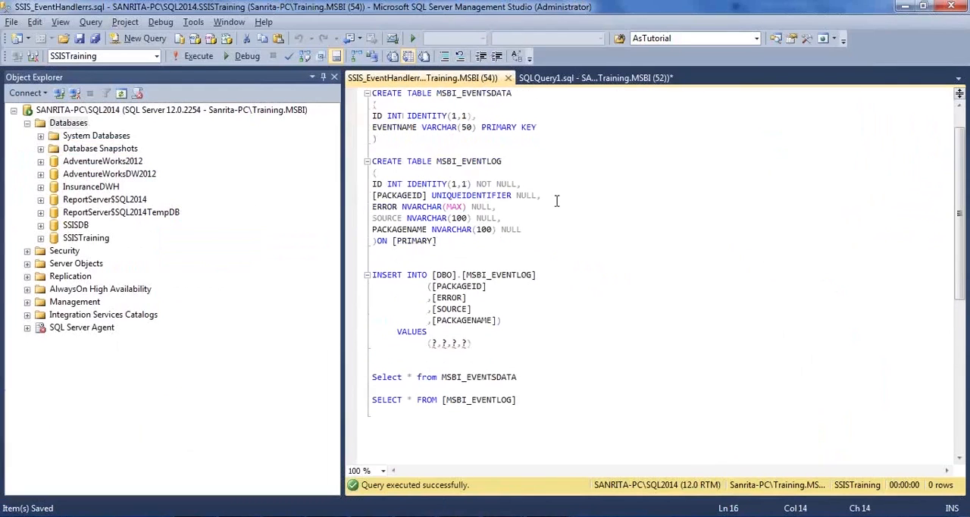
{"action": "left_click_drag", "start_coordinate": [557, 200], "coordinate": [369, 195]}
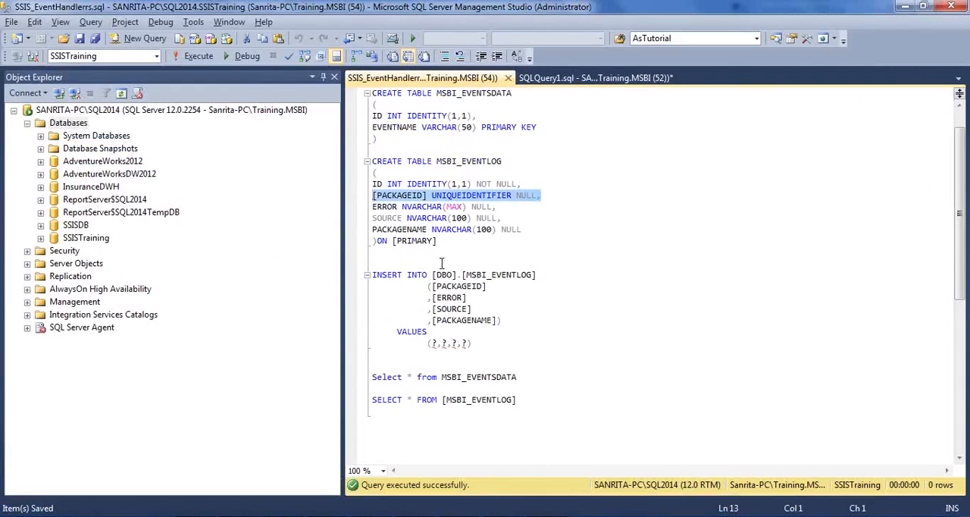
{"action": "key", "text": "alt+Tab"}
{"action": "key", "text": "alt+Tab"}
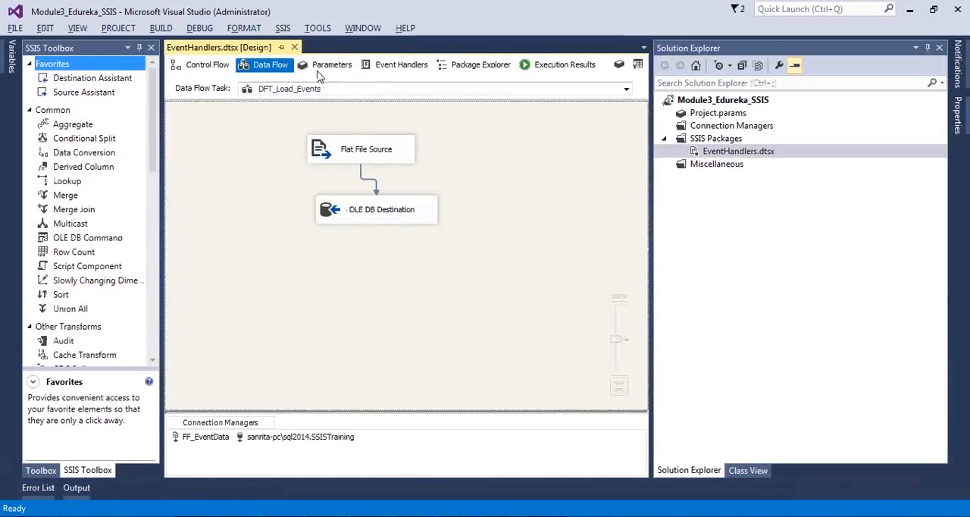
Step: Open the Execute SQL Task in the OnError event handler of the EventHandlers executable for editing
{"action": "left_click", "coordinate": [193, 66]}
{"action": "left_click", "coordinate": [388, 66]}
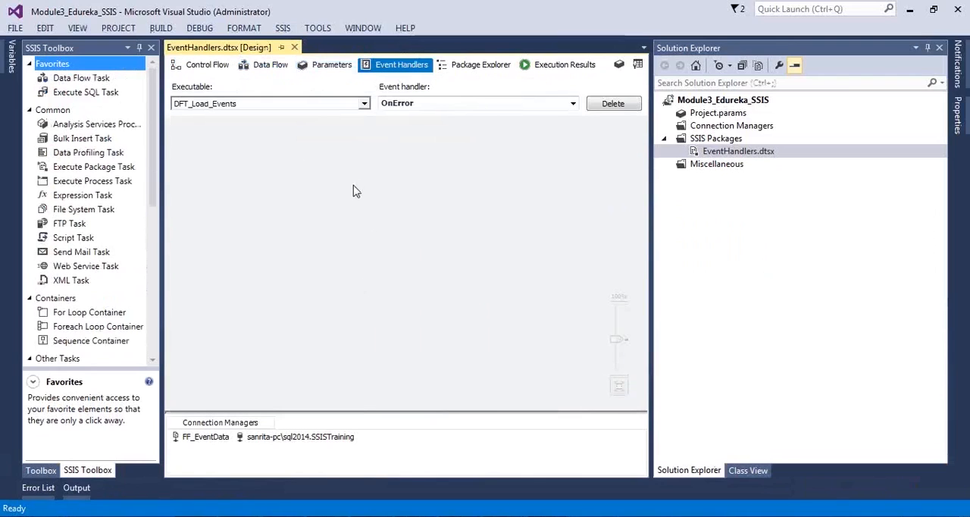
{"action": "left_click", "coordinate": [209, 68]}
{"action": "left_click", "coordinate": [250, 266]}
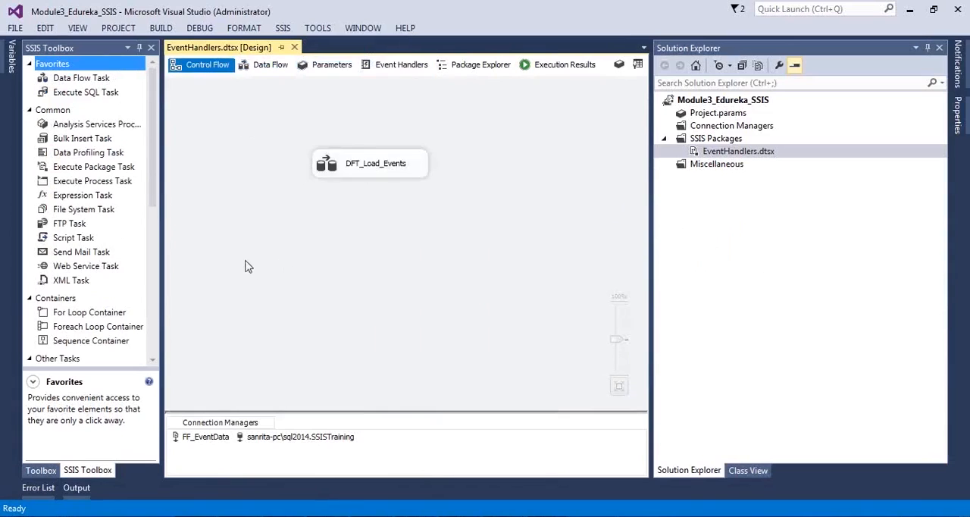
{"action": "left_click", "coordinate": [402, 65]}
{"action": "left_click", "coordinate": [296, 106]}
{"action": "left_click", "coordinate": [250, 131]}
{"action": "left_click", "coordinate": [342, 271]}
{"action": "double_click", "coordinate": [351, 234]}
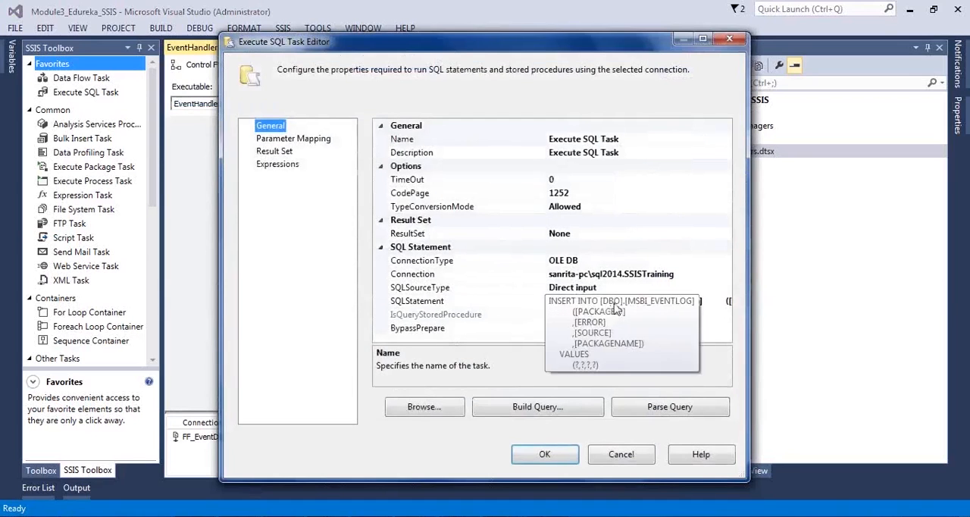
Step: Set the System::PackageID parameter's data type to NVARCHAR in the Execute SQL Task's parameter mapping, and save the package
{"action": "left_click", "coordinate": [310, 140]}
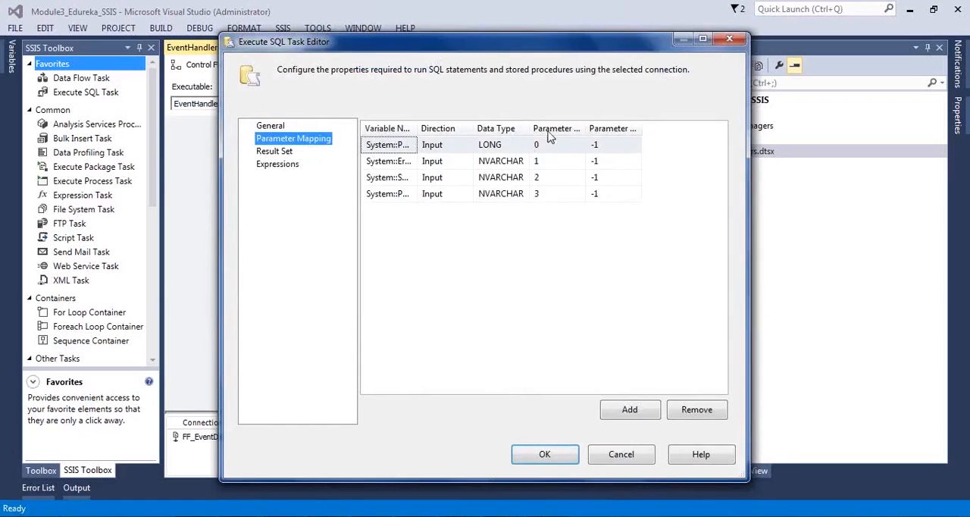
{"action": "left_click_drag", "start_coordinate": [530, 128], "coordinate": [604, 128]}
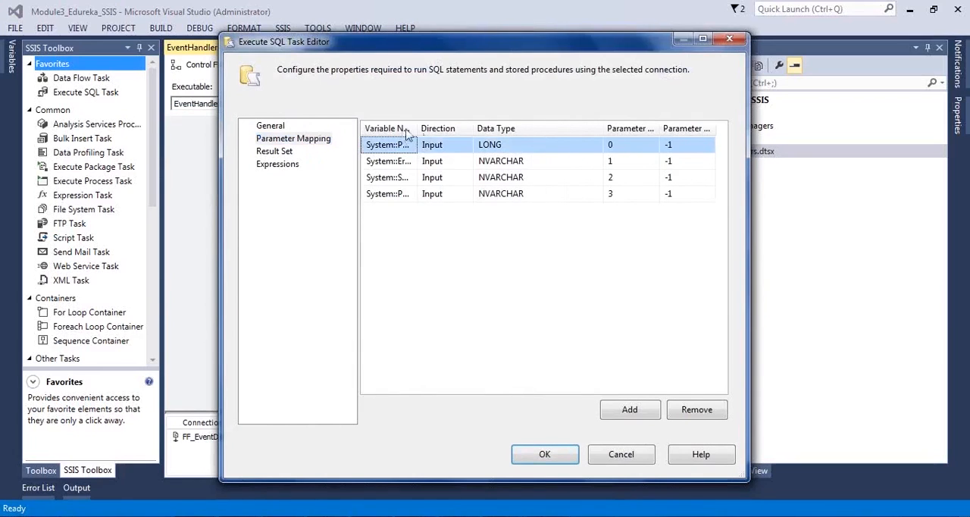
{"action": "left_click_drag", "start_coordinate": [418, 128], "coordinate": [457, 128]}
{"action": "left_click", "coordinate": [569, 144]}
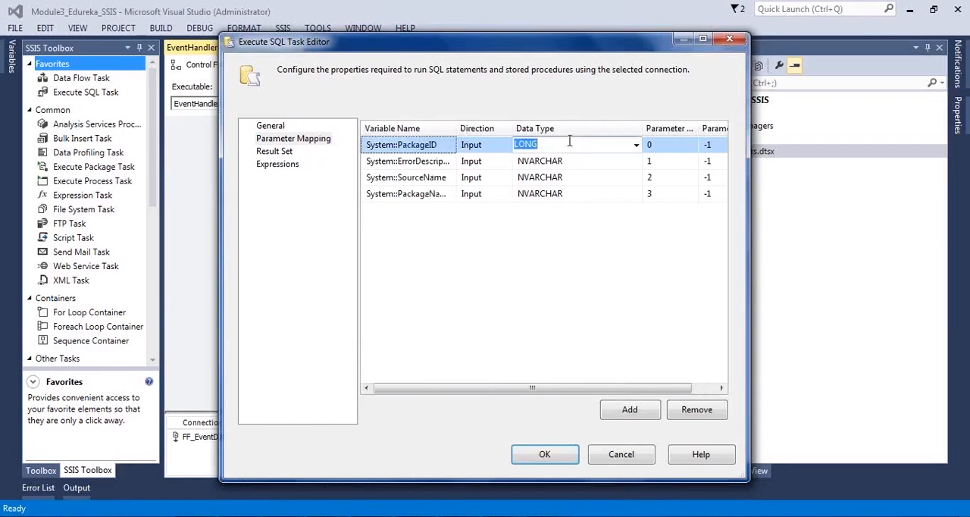
{"action": "left_click", "coordinate": [639, 147]}
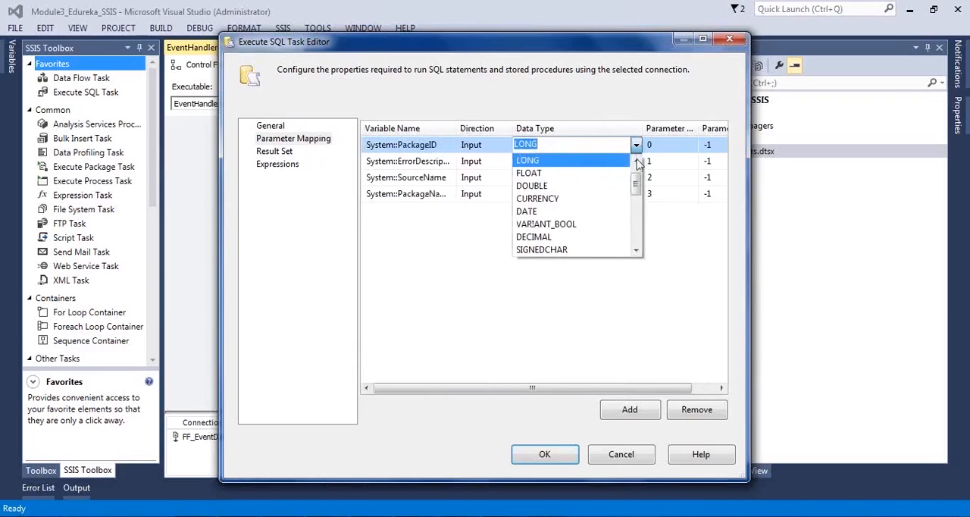
{"action": "mouse_move", "coordinate": [635, 191]}
{"action": "left_mouse_down"}
{"action": "mouse_move", "coordinate": [639, 201]}
{"action": "mouse_move", "coordinate": [638, 176]}
{"action": "left_mouse_up"}
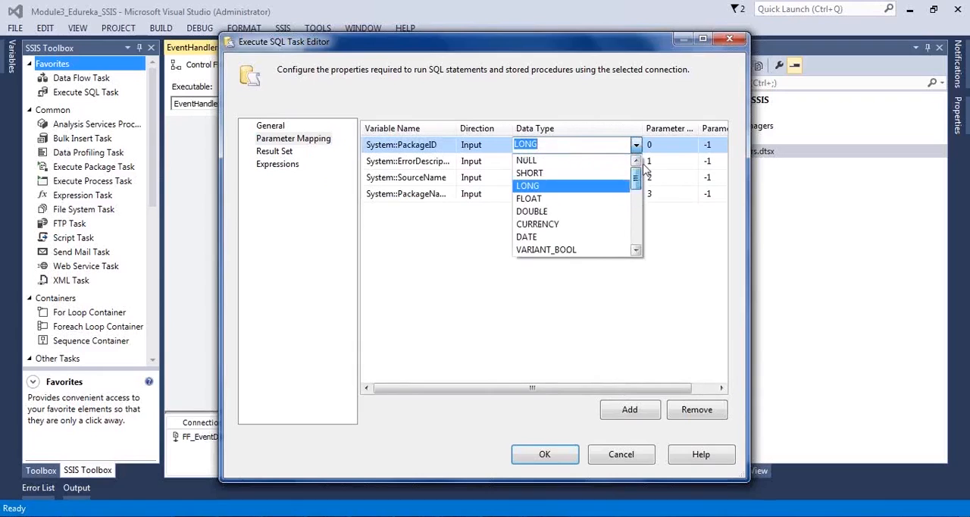
{"action": "left_click_drag", "start_coordinate": [635, 253], "coordinate": [639, 256]}
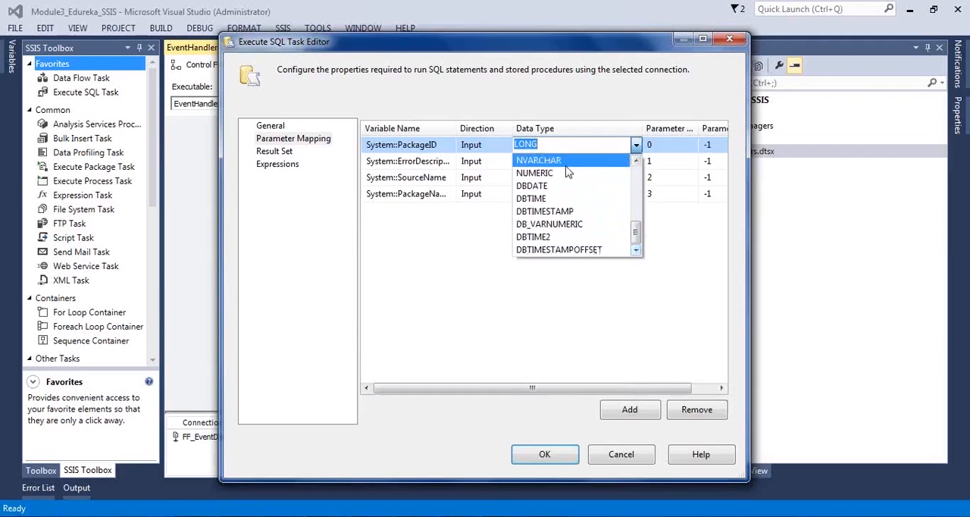
{"action": "left_click", "coordinate": [626, 161]}
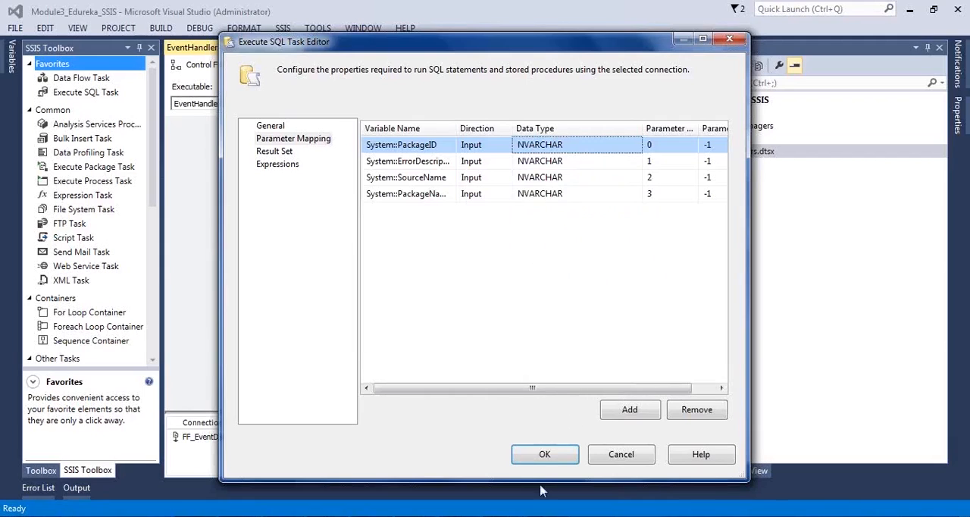
{"action": "left_click", "coordinate": [545, 455]}
{"action": "key", "text": "ctrl+s"}
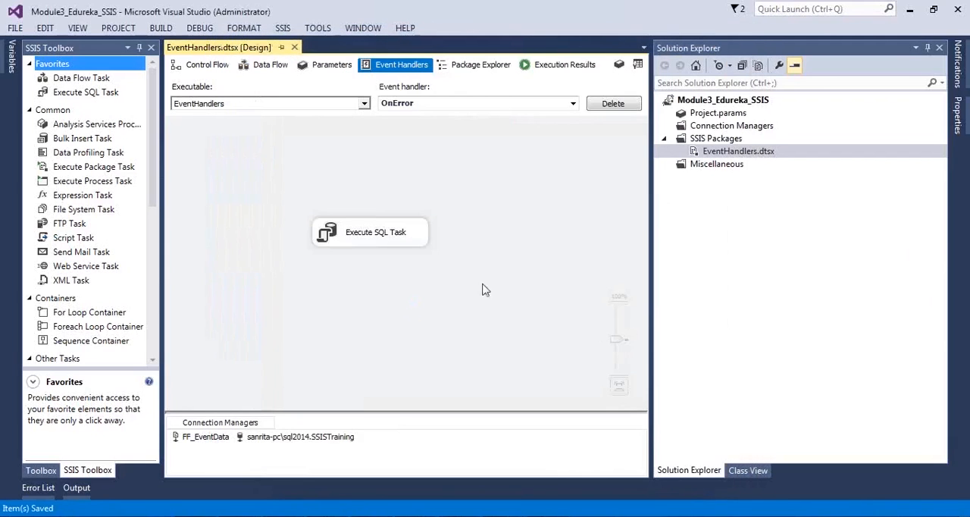
Step: Execute the EventHandlers.dtsx package and check the status of DFT_Load_Events and of the OnError Execute SQL Task
{"action": "right_click", "coordinate": [758, 159]}
{"action": "left_click", "coordinate": [763, 178]}
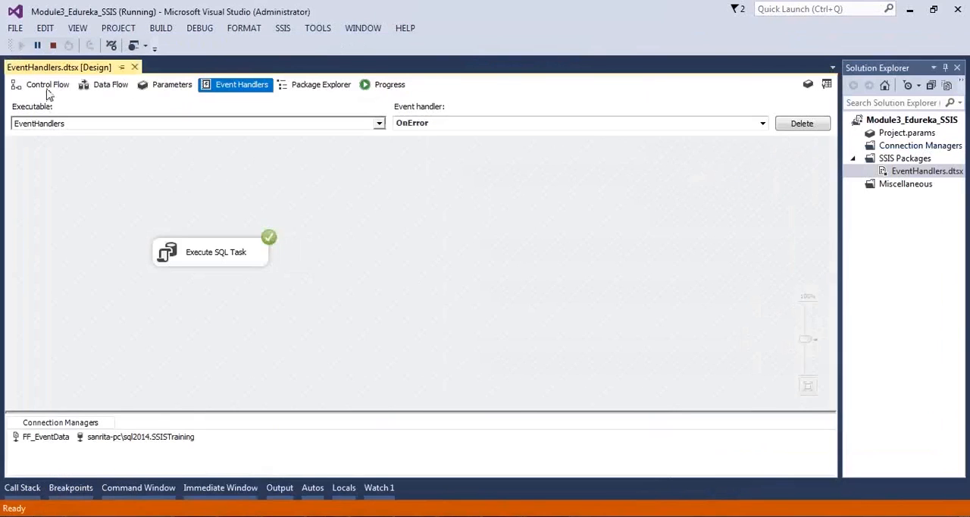
{"action": "left_click", "coordinate": [48, 86]}
{"action": "left_click", "coordinate": [216, 191]}
{"action": "left_click", "coordinate": [343, 178]}
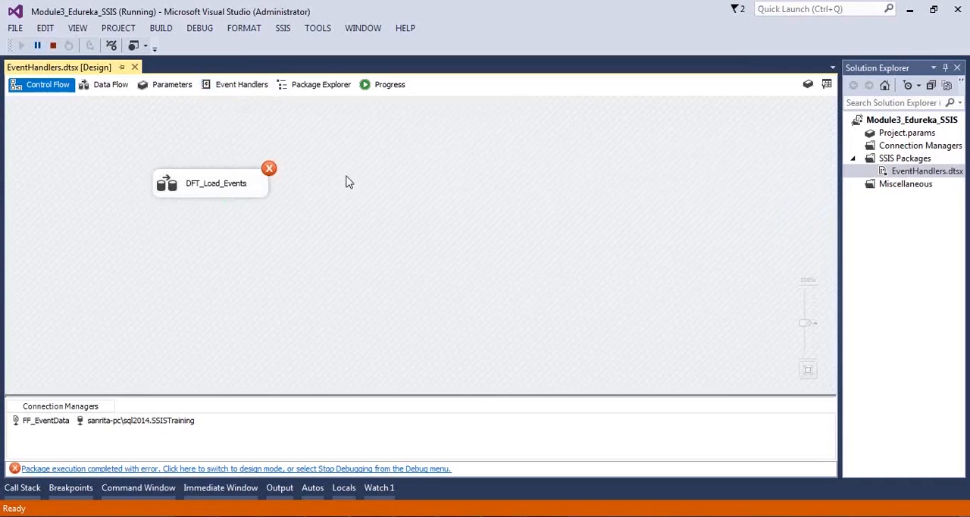
{"action": "left_click", "coordinate": [254, 86]}
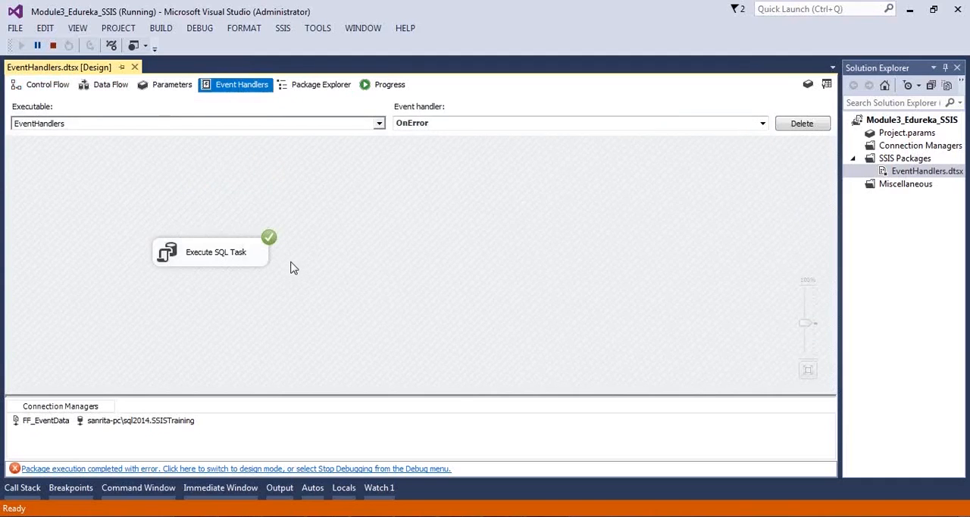
{"action": "left_click", "coordinate": [51, 87]}
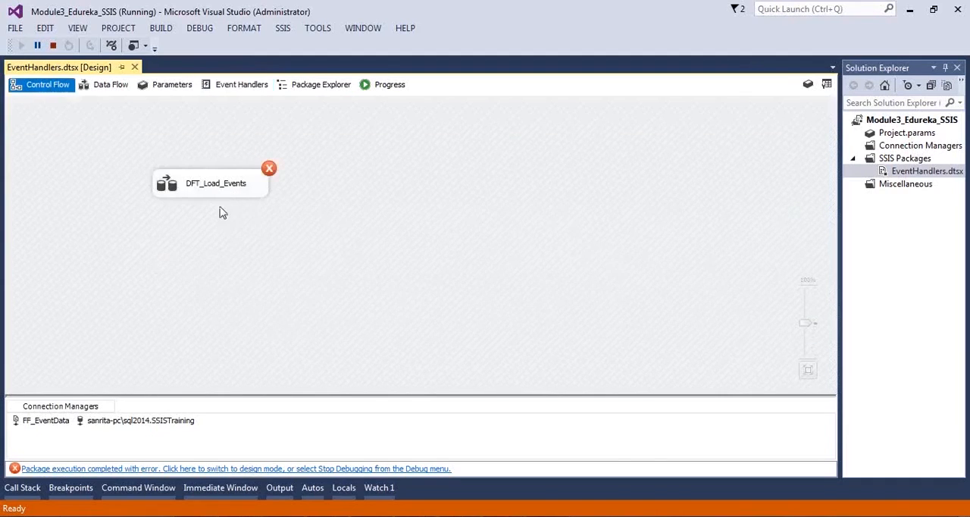
Step: Run SELECT * FROM [MSBI_EVENTLOG] in SQL Server Management Studio and examine the ERROR, SOURCE and PACKAGENAME values of the logged rows
{"action": "key", "text": "alt+Tab"}
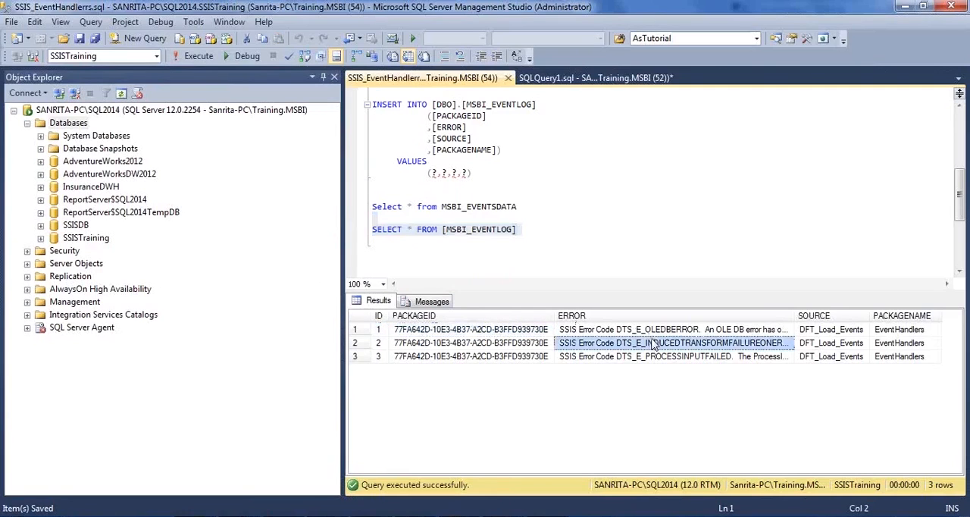
{"action": "left_click", "coordinate": [666, 332]}
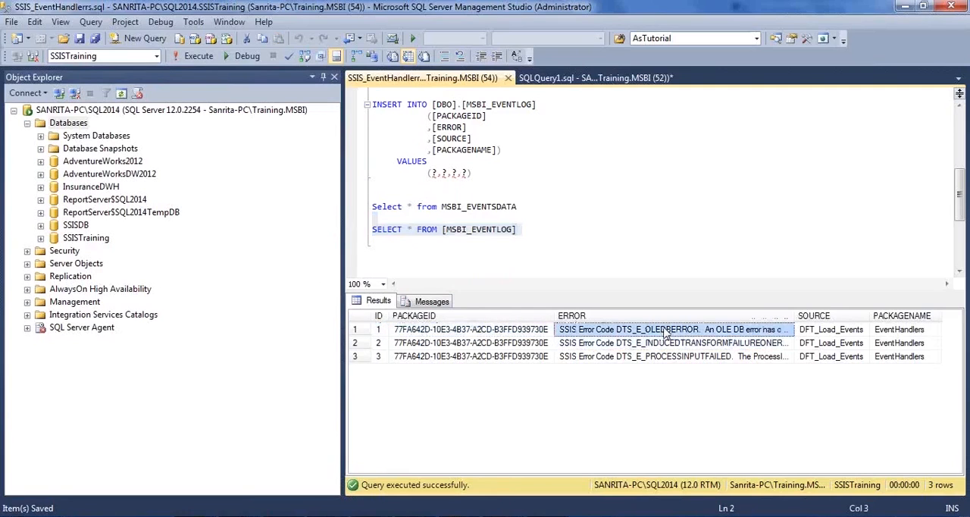
{"action": "left_click", "coordinate": [841, 331]}
{"action": "left_click", "coordinate": [899, 333]}
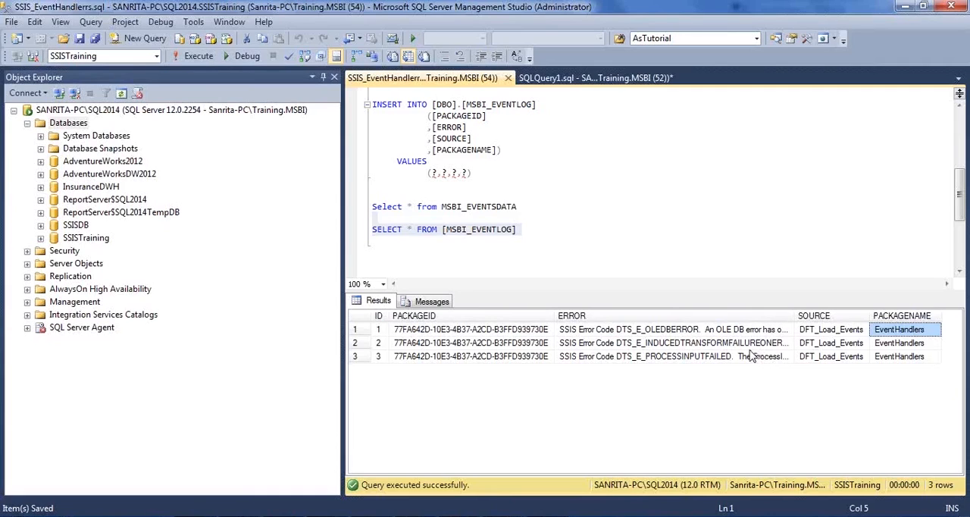
Step: Review the DFT_Load_Events errors and OnError task entries in the package's execution results in Visual Studio, and save the EventHandlers package
{"action": "left_click", "coordinate": [601, 356]}
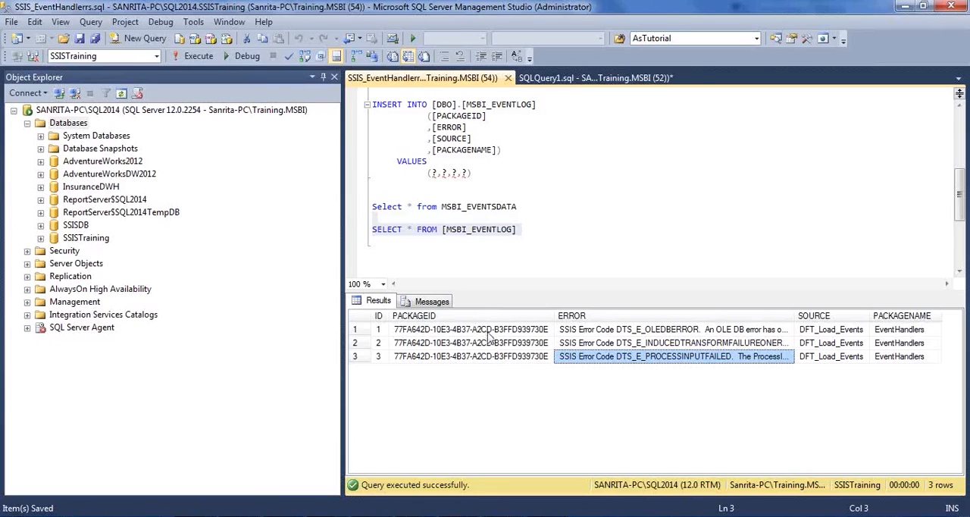
{"action": "key", "text": "alt+Tab"}
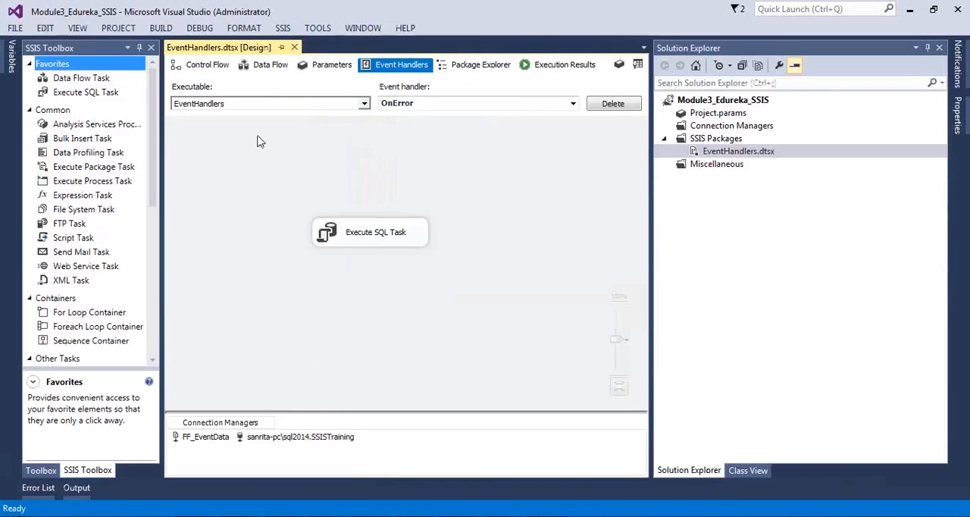
{"action": "left_click", "coordinate": [202, 65]}
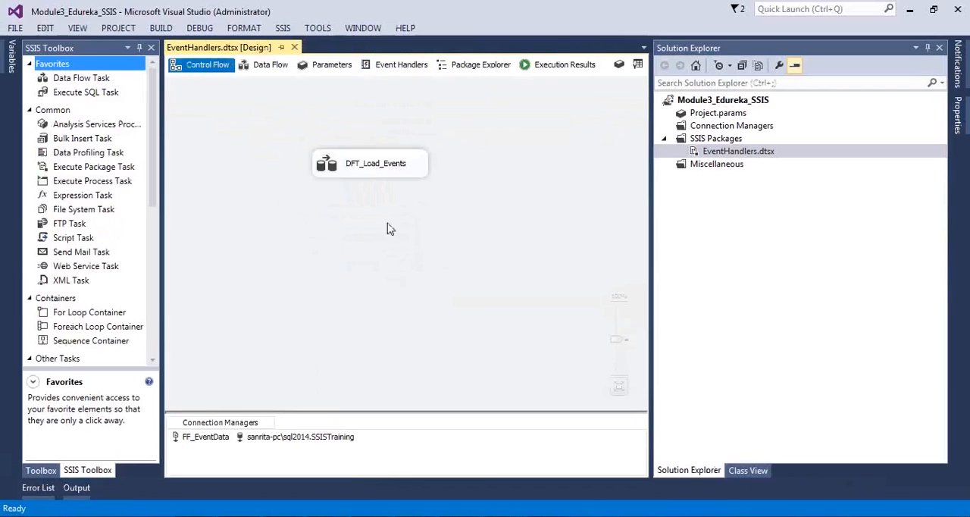
{"action": "left_click", "coordinate": [361, 155]}
{"action": "left_click", "coordinate": [379, 291]}
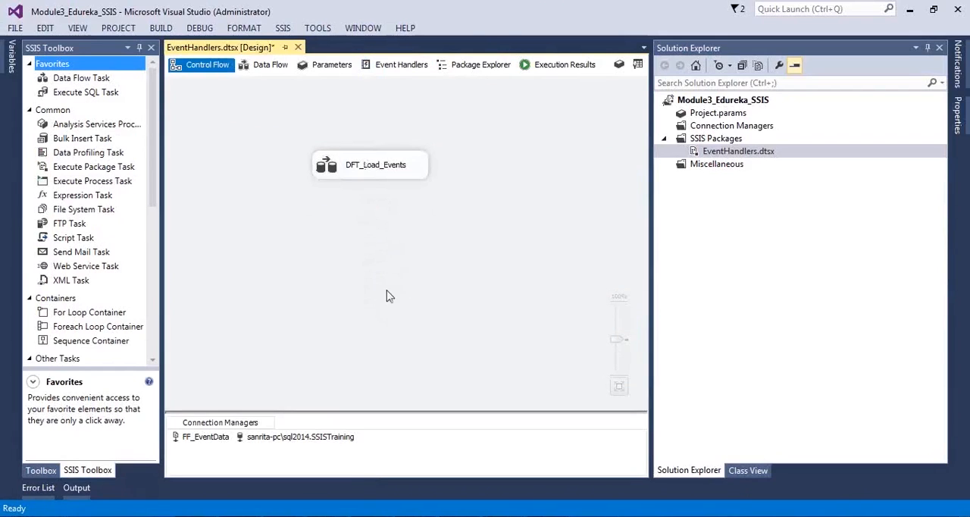
{"action": "left_click", "coordinate": [546, 68]}
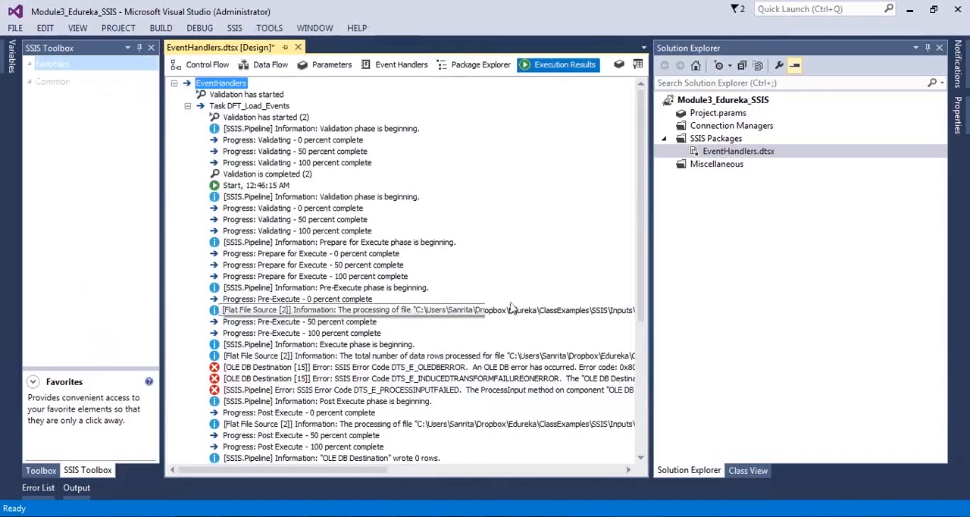
{"action": "scroll", "coordinate": [512, 305], "scroll_direction": "down", "scroll_amount": 5}
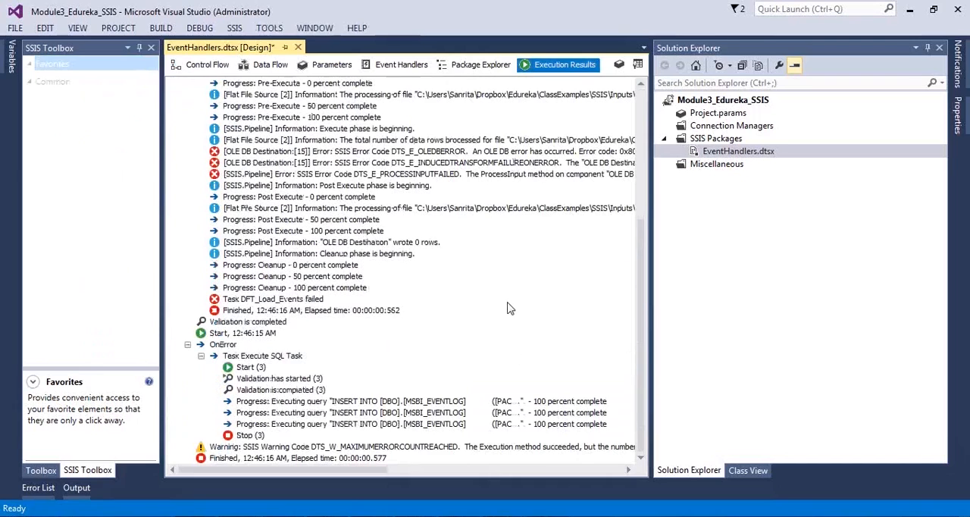
{"action": "scroll", "coordinate": [510, 307], "scroll_direction": "up", "scroll_amount": 6}
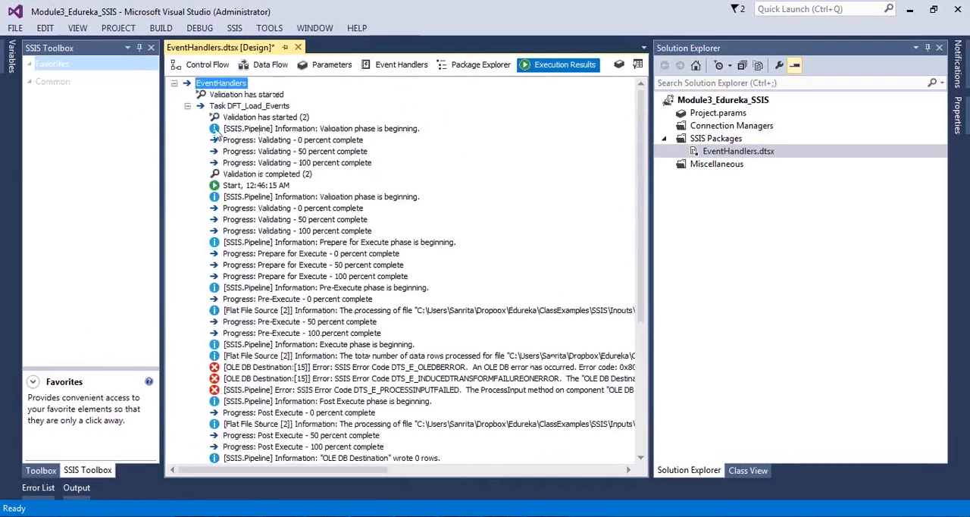
{"action": "left_click", "coordinate": [199, 65]}
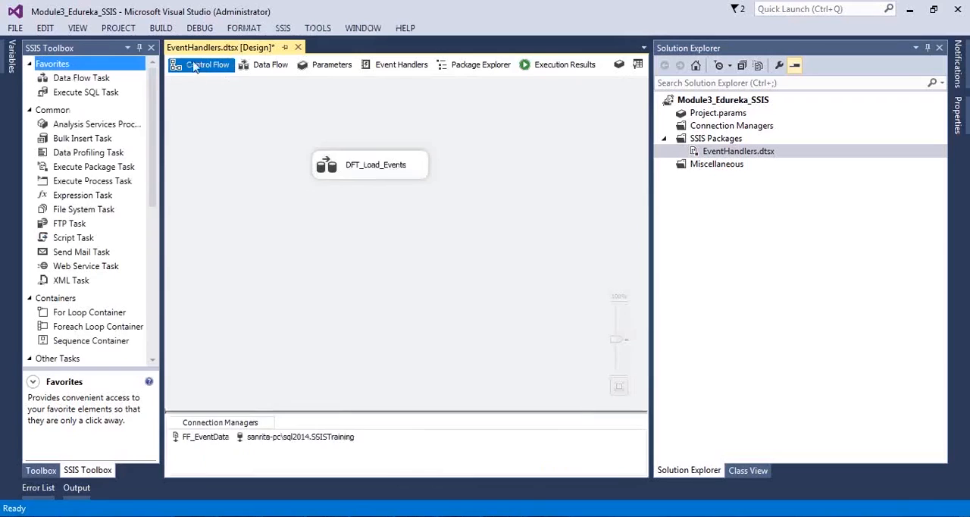
{"action": "key", "text": "ctrl+s"}
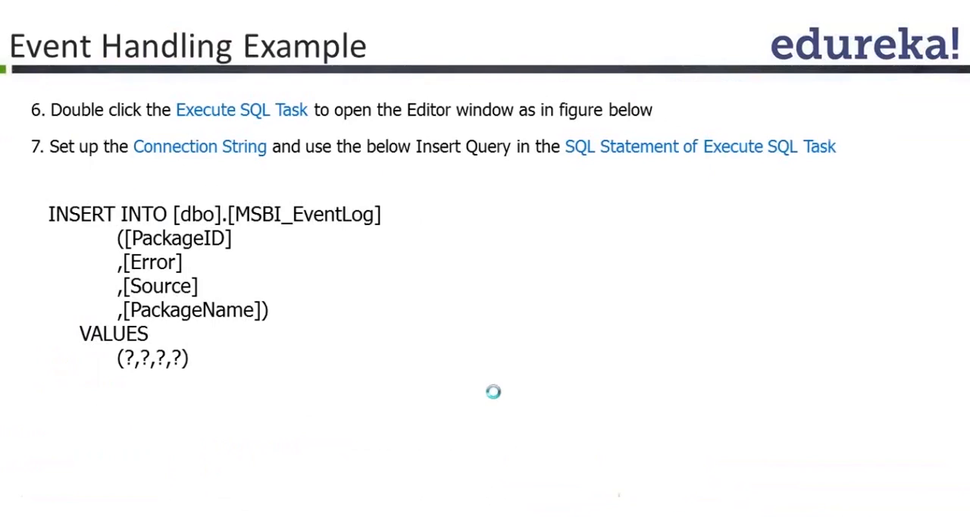
{"action": "left_click", "coordinate": [494, 392]}
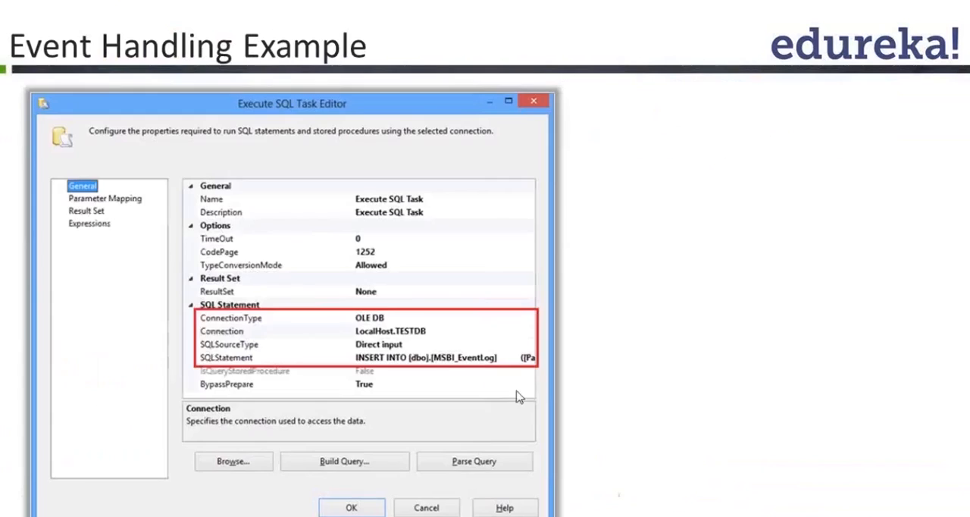
{"action": "left_click", "coordinate": [541, 394]}
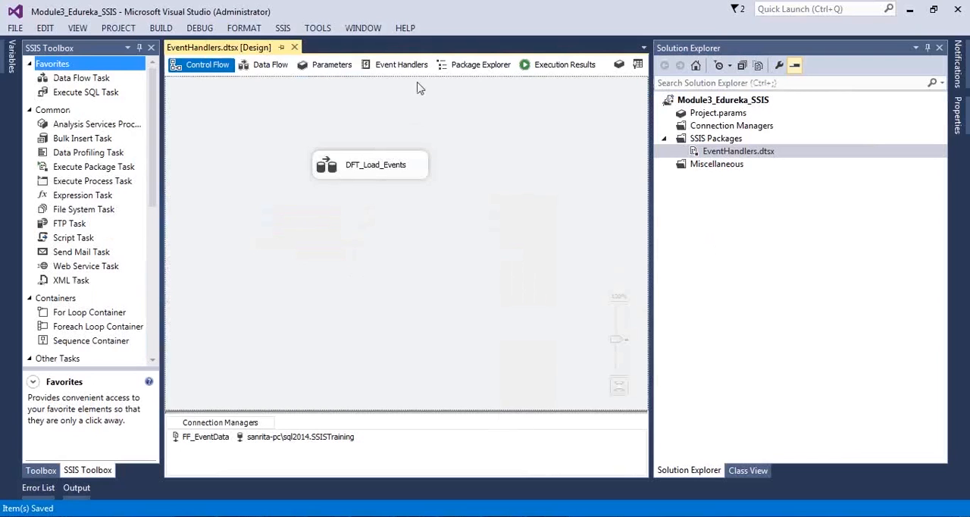
Step: Set the first parameter's data type to GUID in the parameter mapping of the OnError event handler's Execute SQL Task
{"action": "left_click", "coordinate": [399, 66]}
{"action": "left_click", "coordinate": [333, 236]}
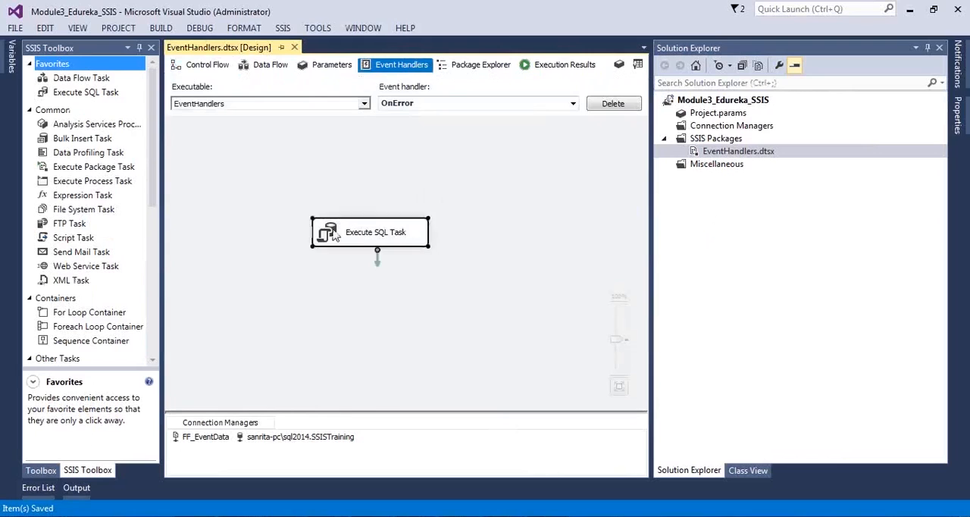
{"action": "double_click", "coordinate": [334, 235]}
{"action": "left_click", "coordinate": [292, 140]}
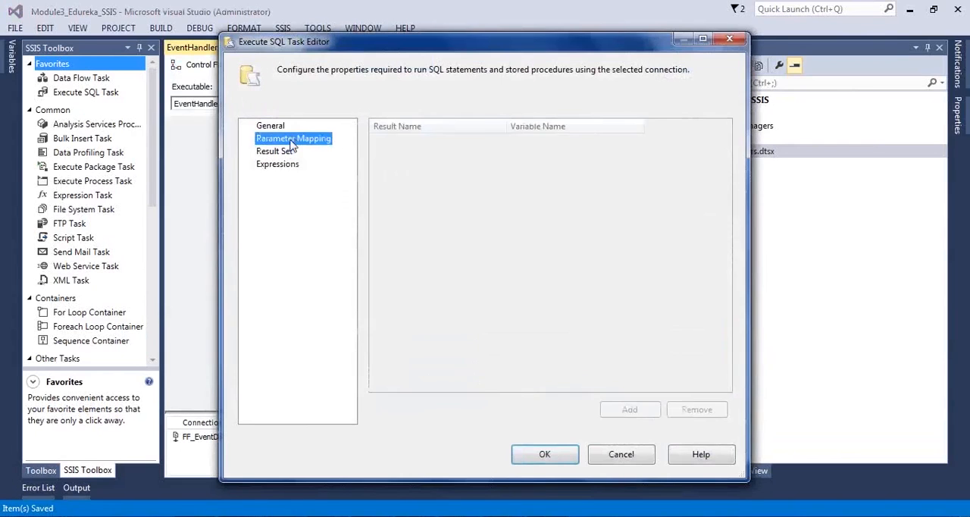
{"action": "left_click", "coordinate": [529, 145]}
{"action": "left_click_drag", "start_coordinate": [536, 127], "coordinate": [604, 128]}
{"action": "left_click", "coordinate": [597, 145]}
{"action": "left_click_drag", "start_coordinate": [601, 236], "coordinate": [600, 210]}
{"action": "left_click", "coordinate": [500, 224]}
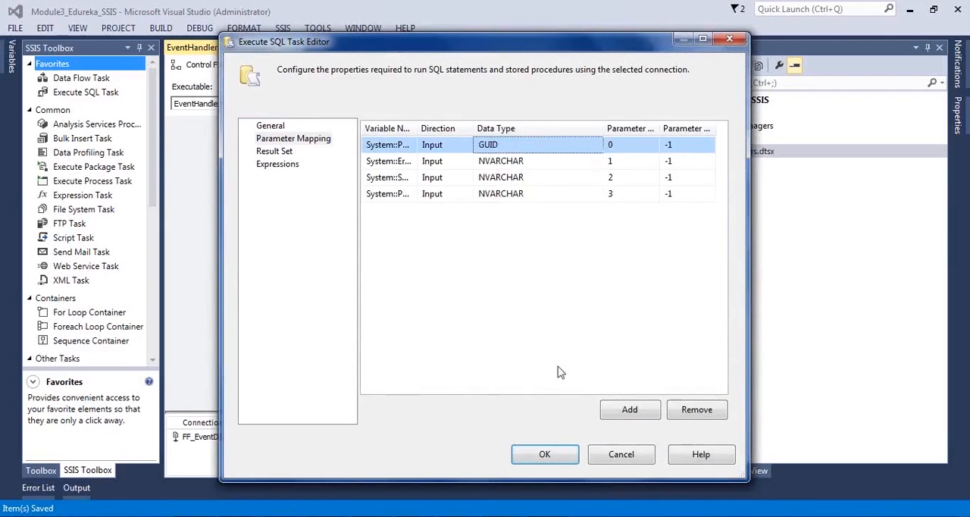
{"action": "left_click", "coordinate": [545, 455]}
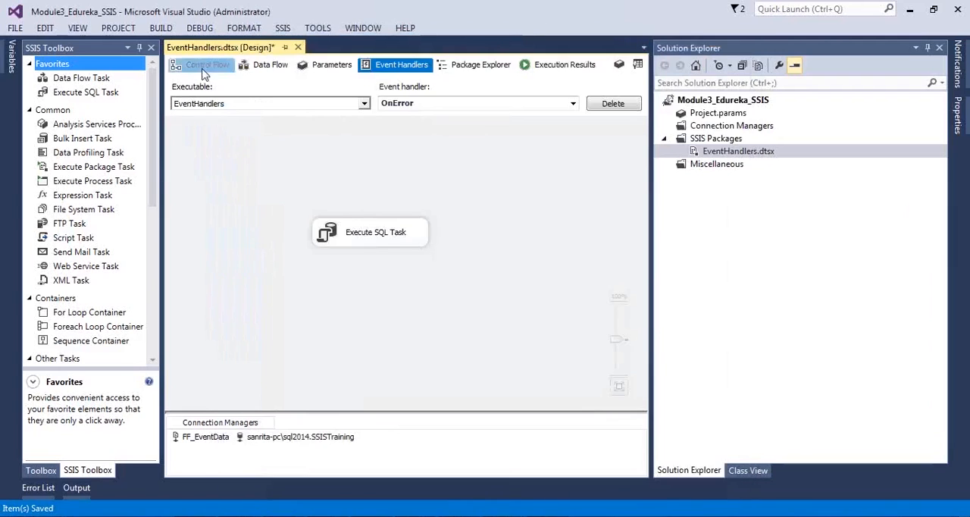
Step: Execute the EventHandlers.dtsx package again and check the status of its data flow and its OnError event handler
{"action": "left_click", "coordinate": [203, 67]}
{"action": "right_click", "coordinate": [701, 153]}
{"action": "left_click", "coordinate": [730, 179]}
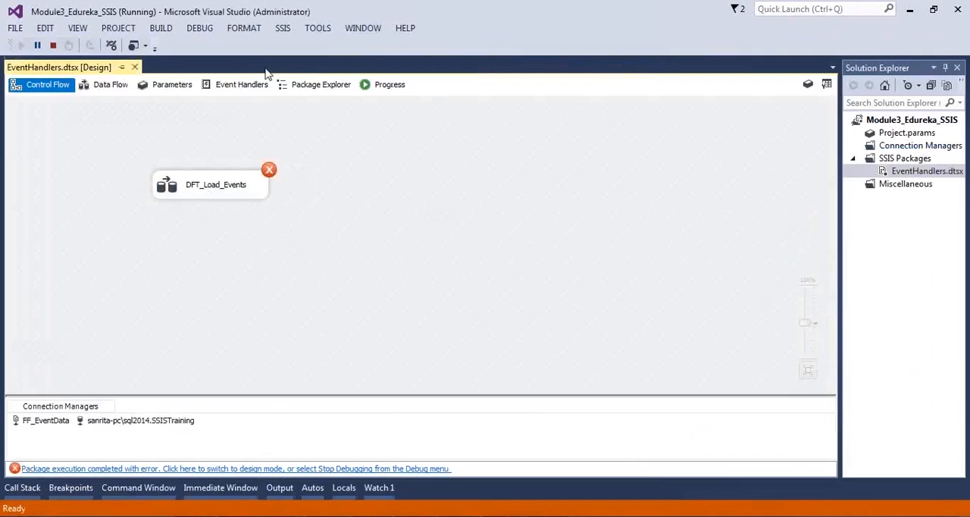
{"action": "left_click", "coordinate": [247, 84]}
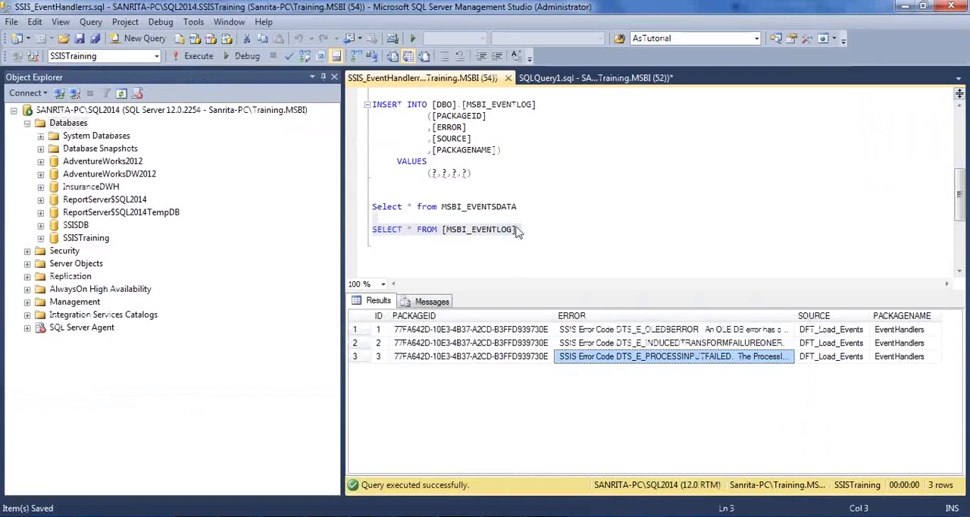
Step: Rerun SELECT * FROM [MSBI_EVENTLOG] in SQL Server Management Studio and examine the newly logged error rows
{"action": "left_click_drag", "start_coordinate": [521, 236], "coordinate": [371, 229]}
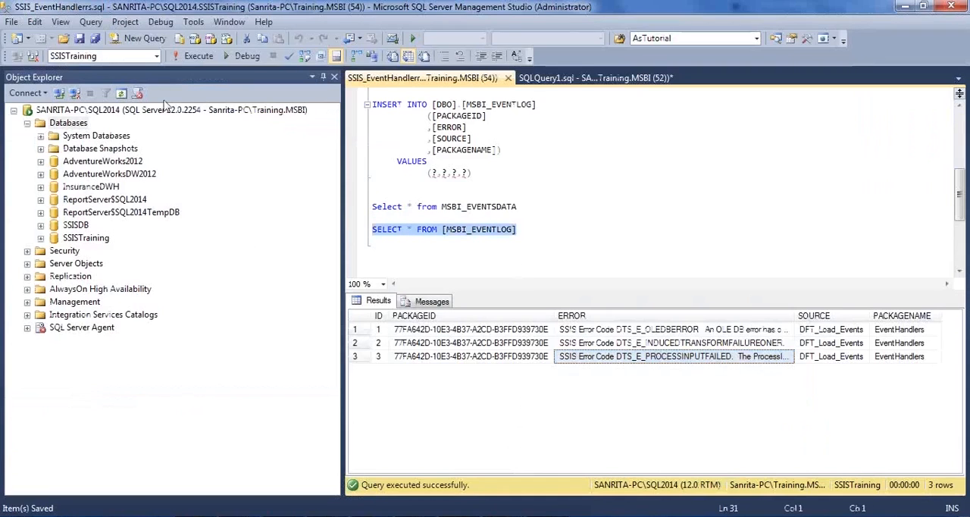
{"action": "left_click", "coordinate": [186, 56]}
{"action": "left_click", "coordinate": [801, 398]}
{"action": "left_click", "coordinate": [789, 398]}
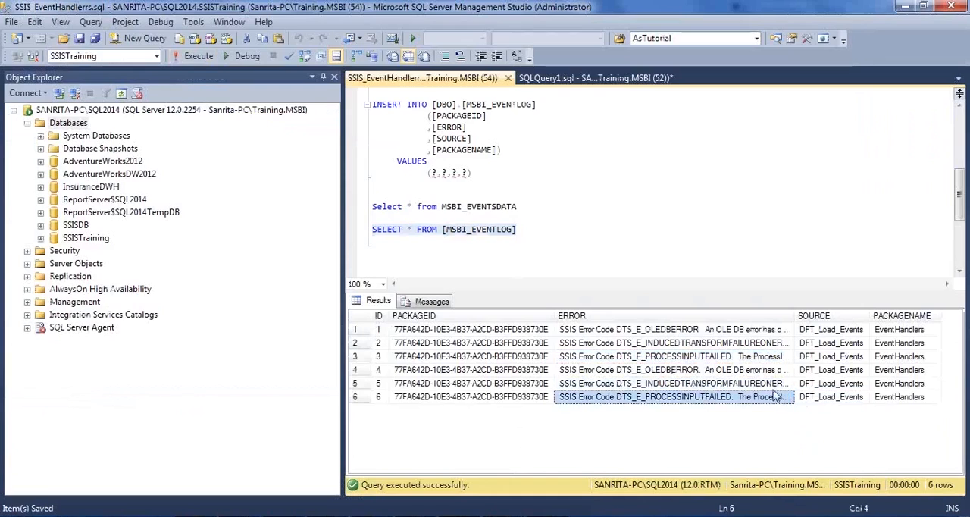
{"action": "left_click", "coordinate": [584, 184]}
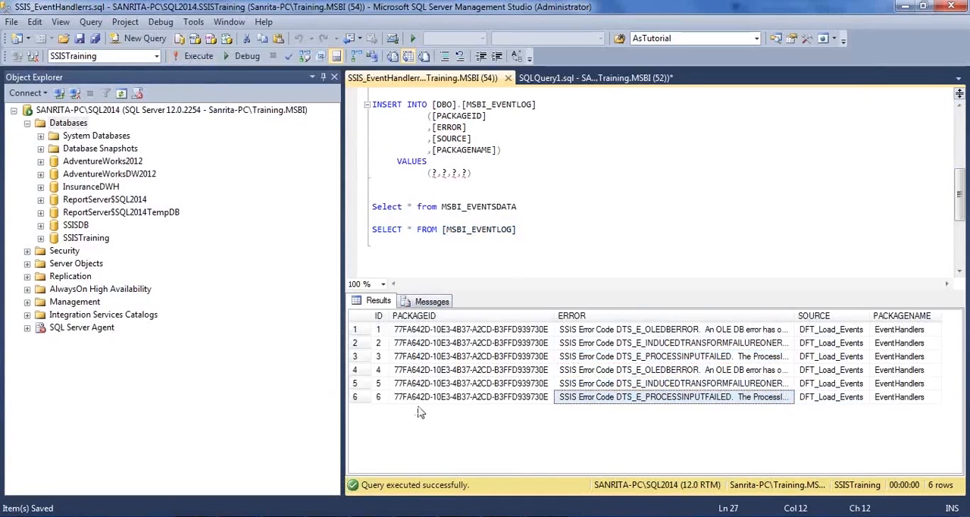
Step: Switch back to Visual Studio and stop debugging the EventHandlers package from its control flow
{"action": "key", "text": "alt+Tab"}
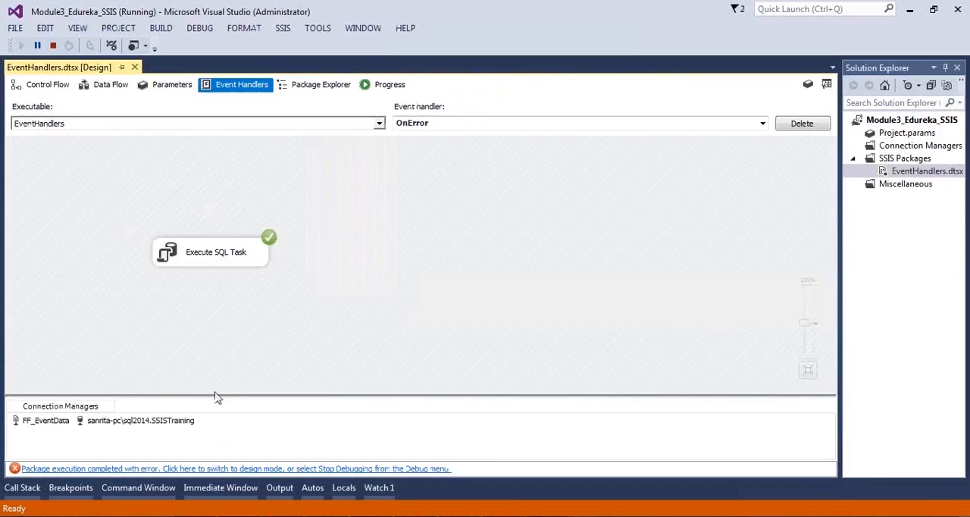
{"action": "left_click", "coordinate": [61, 87]}
{"action": "left_click", "coordinate": [53, 46]}
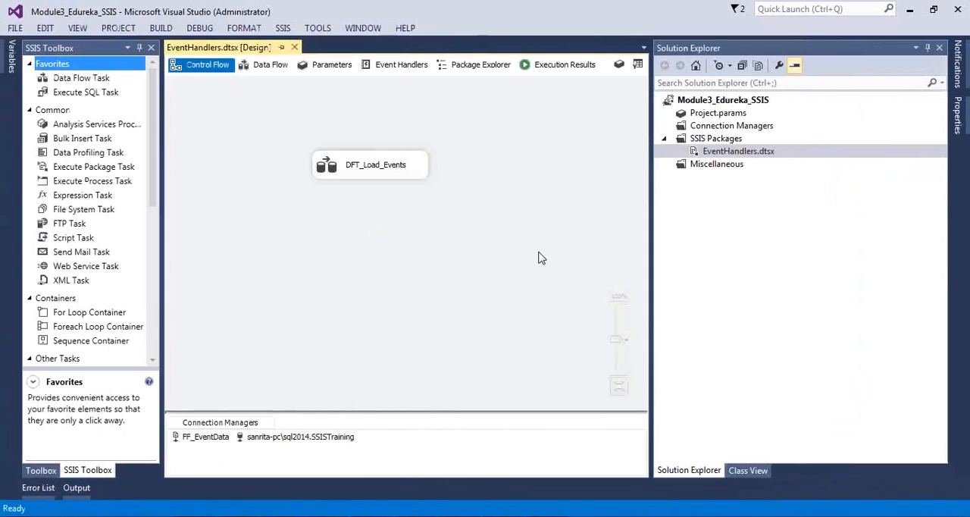
{"action": "left_click", "coordinate": [496, 509]}
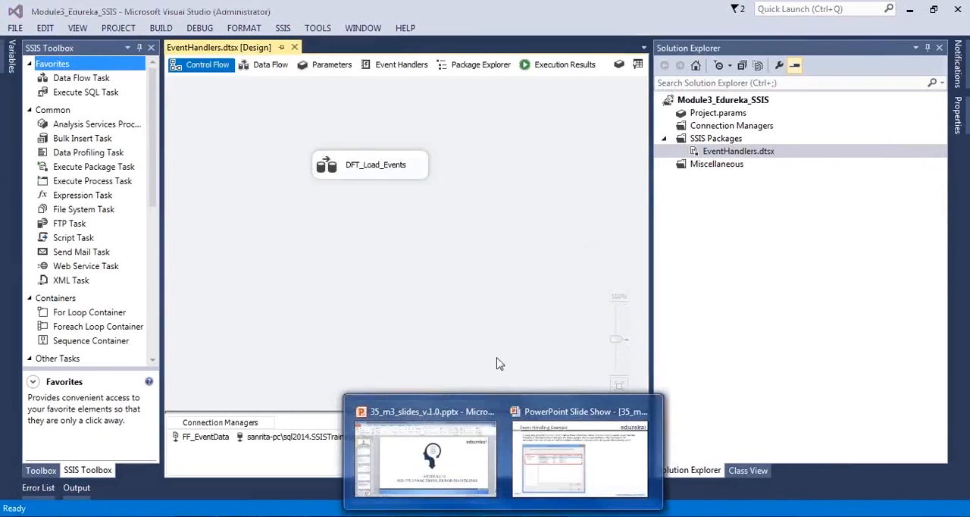
{"action": "left_click", "coordinate": [580, 455]}
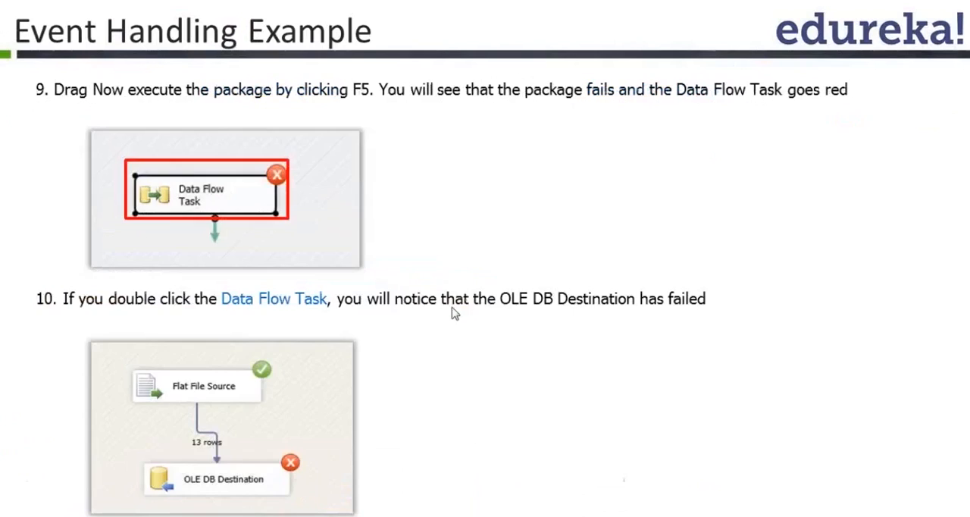
{"action": "left_click", "coordinate": [563, 288]}
{"action": "left_click", "coordinate": [563, 288]}
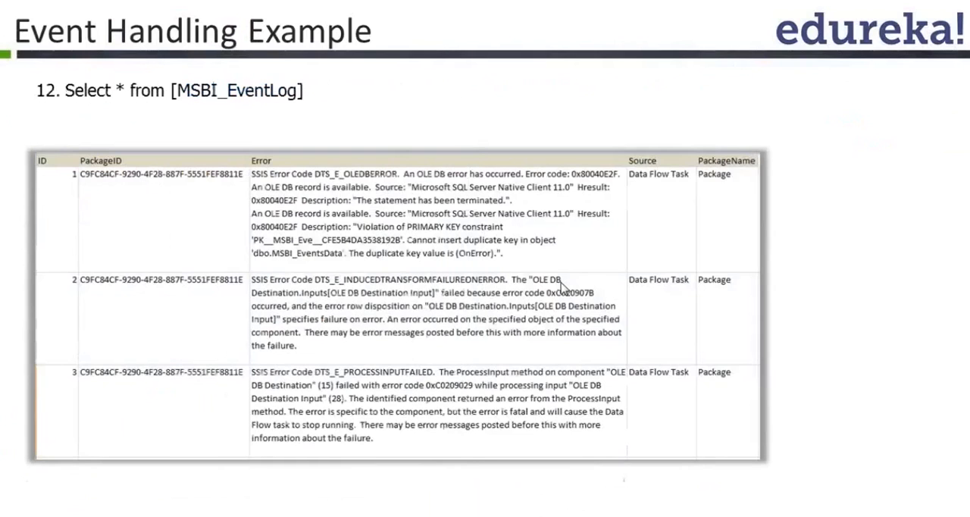
{"action": "left_click", "coordinate": [563, 289]}
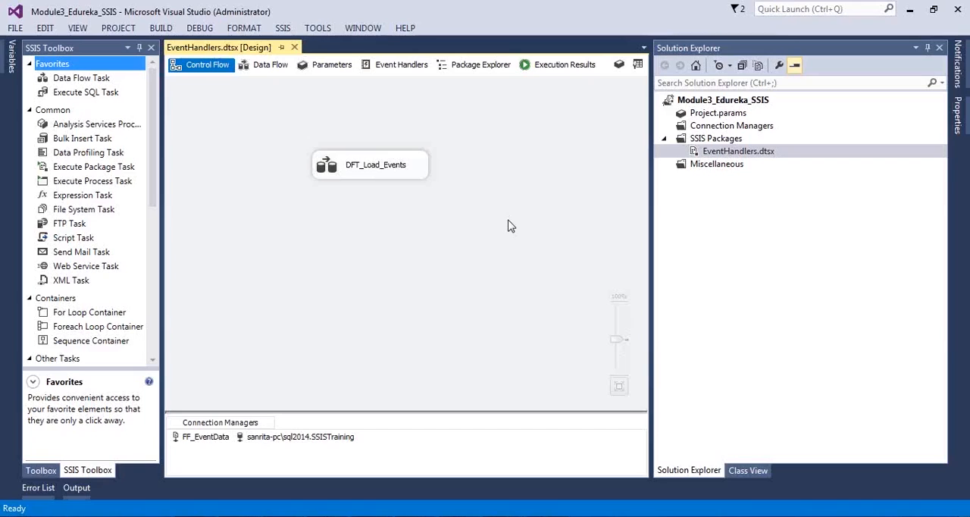
{"action": "left_click", "coordinate": [395, 67]}
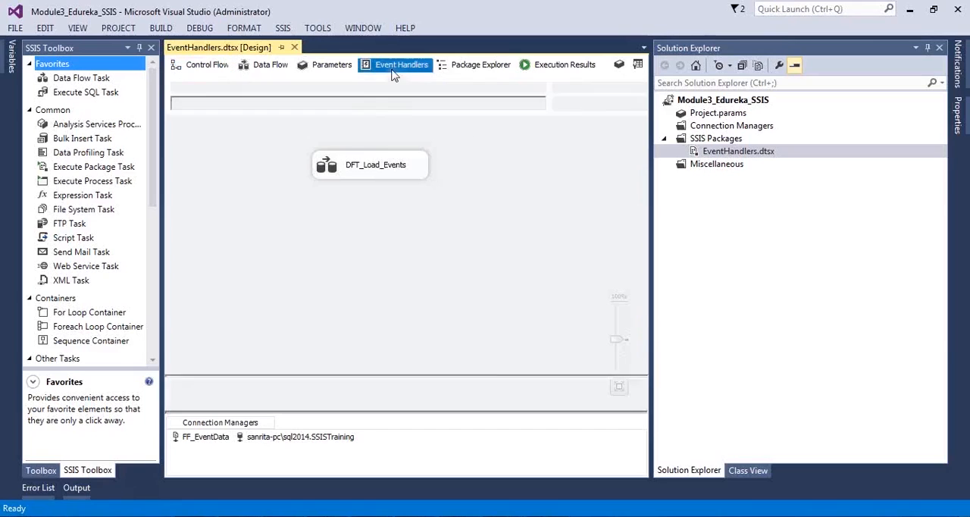
{"action": "left_click", "coordinate": [205, 65]}
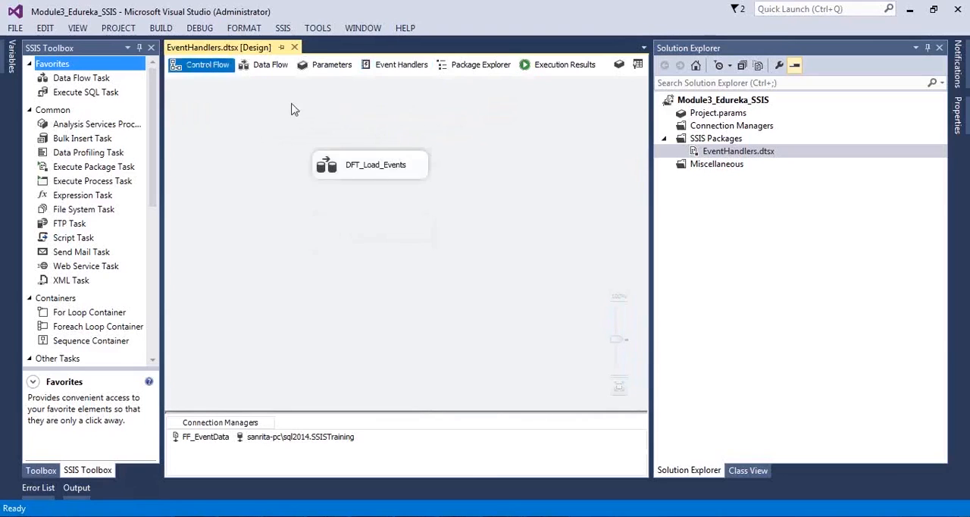
{"action": "left_click", "coordinate": [749, 156]}
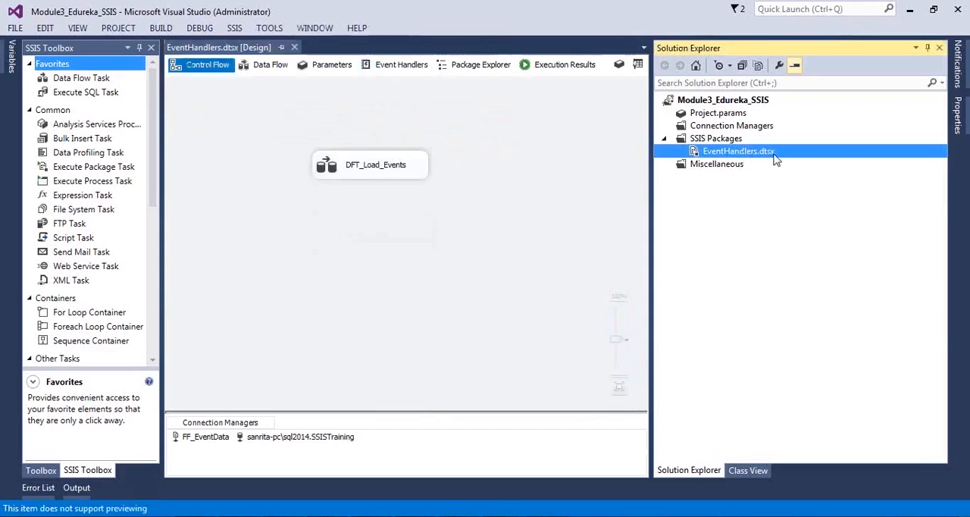
{"action": "left_click", "coordinate": [528, 144]}
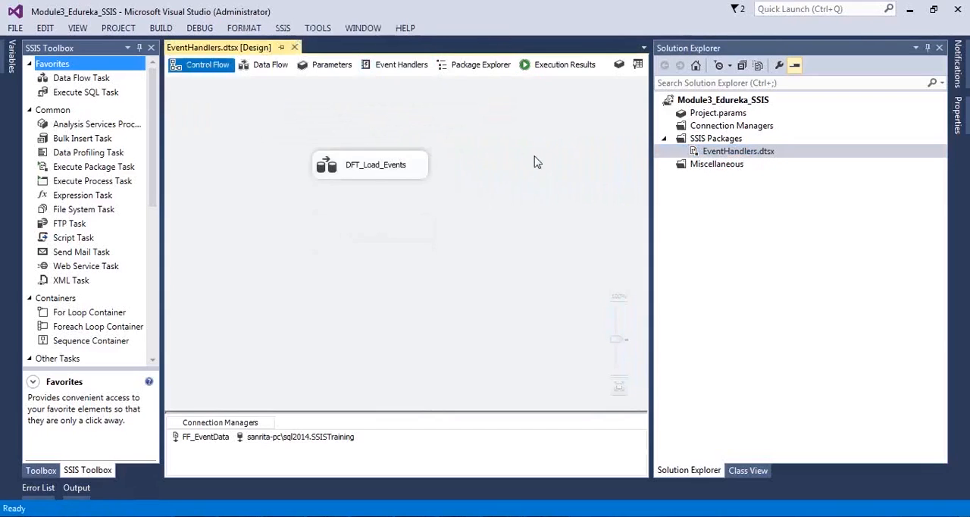
{"action": "left_click", "coordinate": [402, 65]}
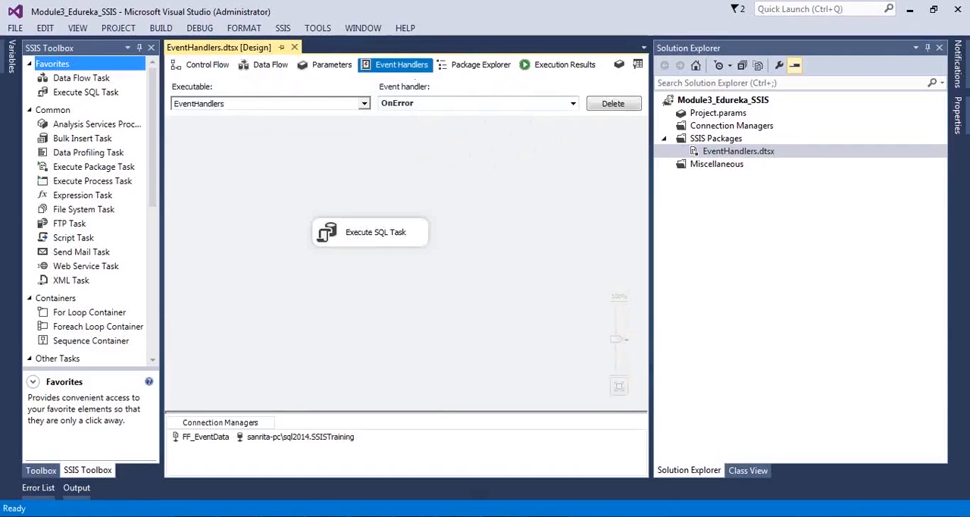
{"action": "left_click", "coordinate": [549, 394]}
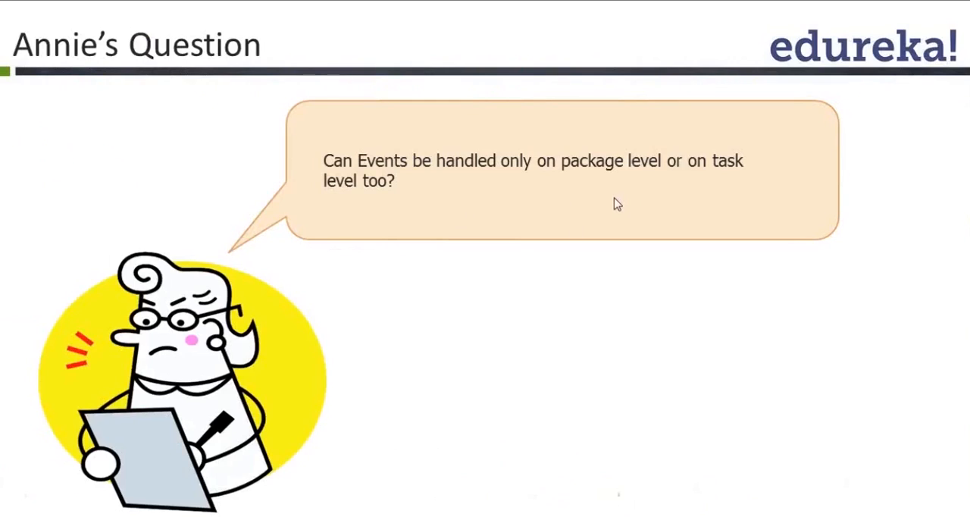
{"action": "key", "text": "alt+Tab"}
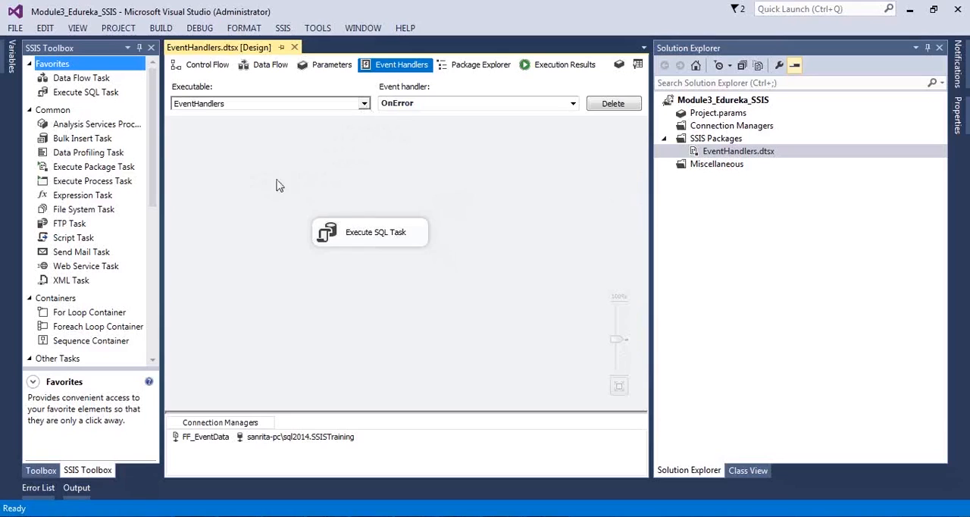
Step: Choose the DFT_Load_Events task as the executable and create an OnError event handler for it
{"action": "left_click_drag", "start_coordinate": [264, 193], "coordinate": [537, 321]}
{"action": "left_click", "coordinate": [527, 293]}
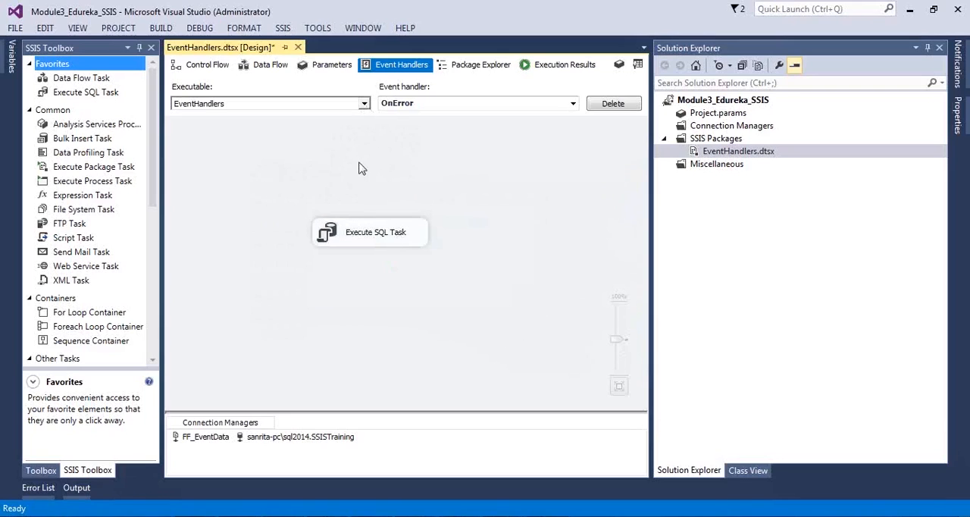
{"action": "left_click", "coordinate": [364, 103]}
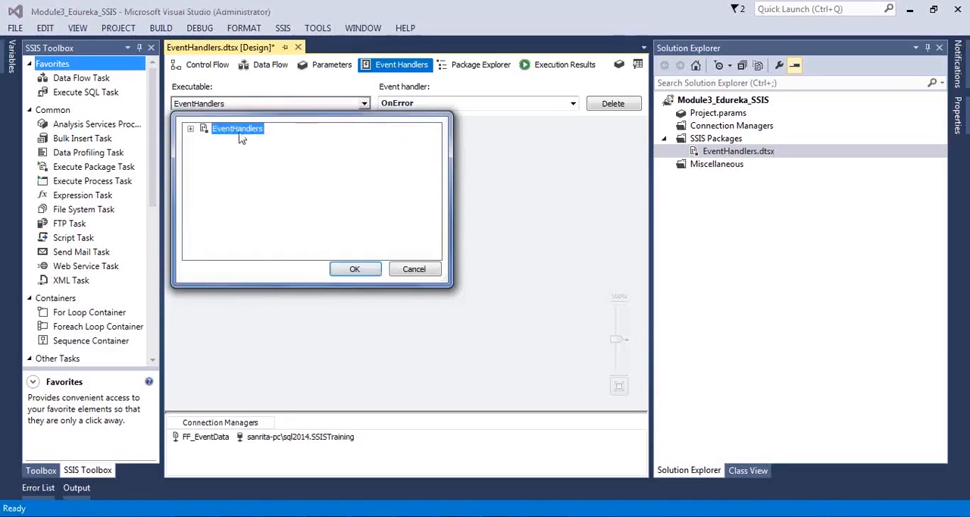
{"action": "left_click", "coordinate": [191, 129]}
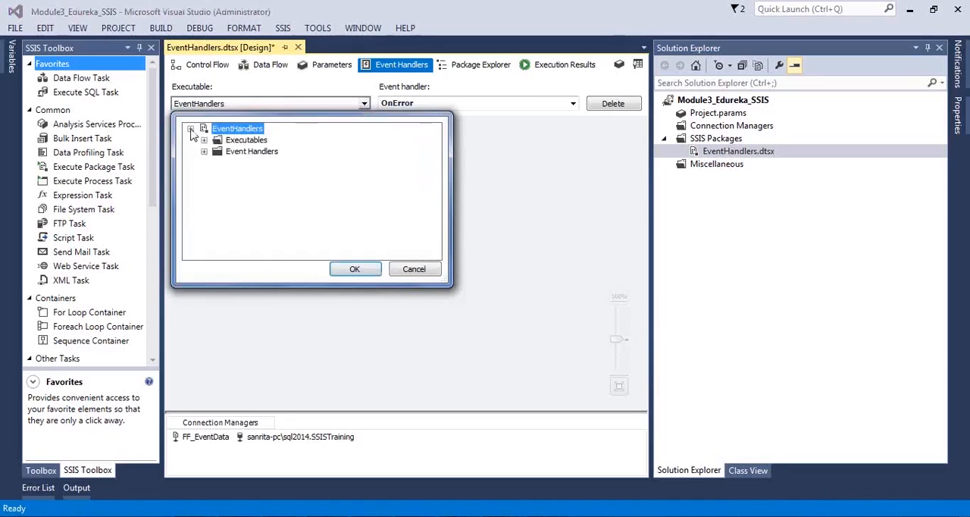
{"action": "left_click", "coordinate": [205, 141]}
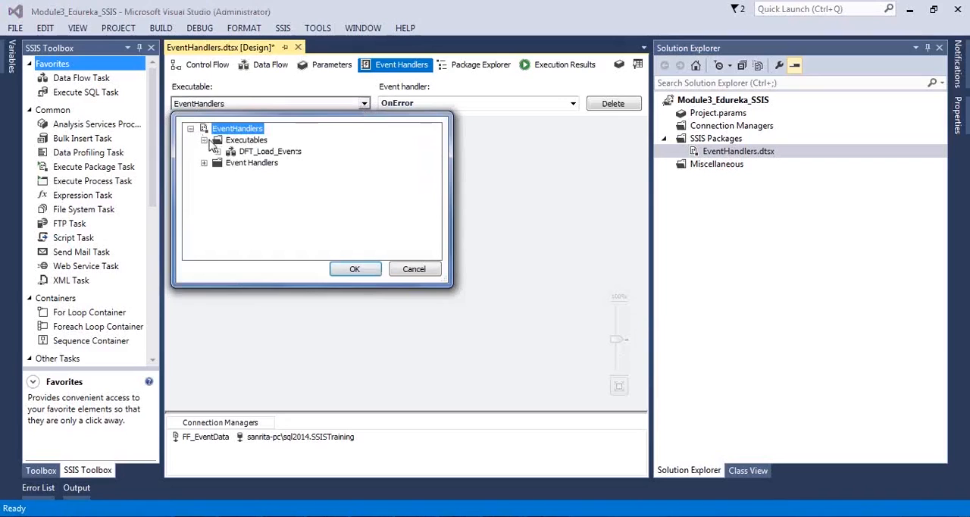
{"action": "left_click", "coordinate": [256, 152]}
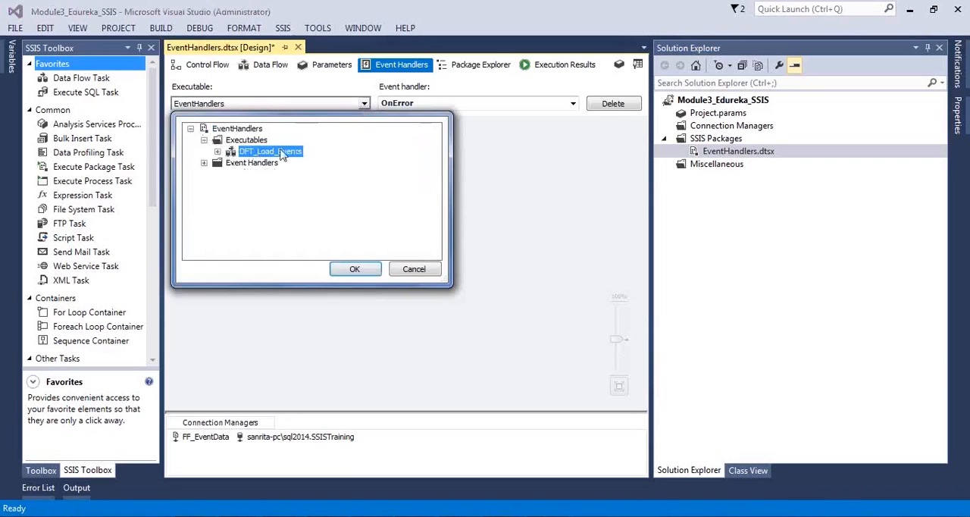
{"action": "left_click", "coordinate": [217, 152]}
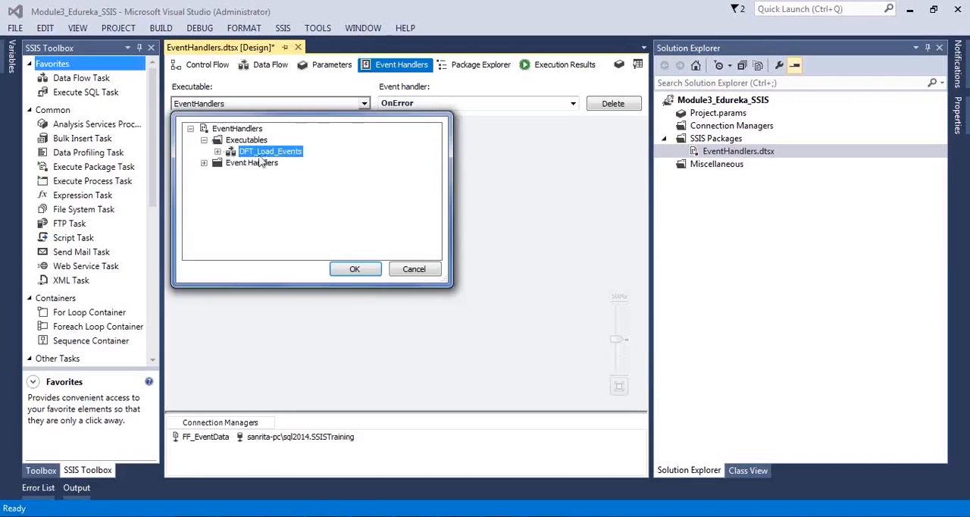
{"action": "left_click", "coordinate": [364, 269]}
{"action": "left_click", "coordinate": [402, 269]}
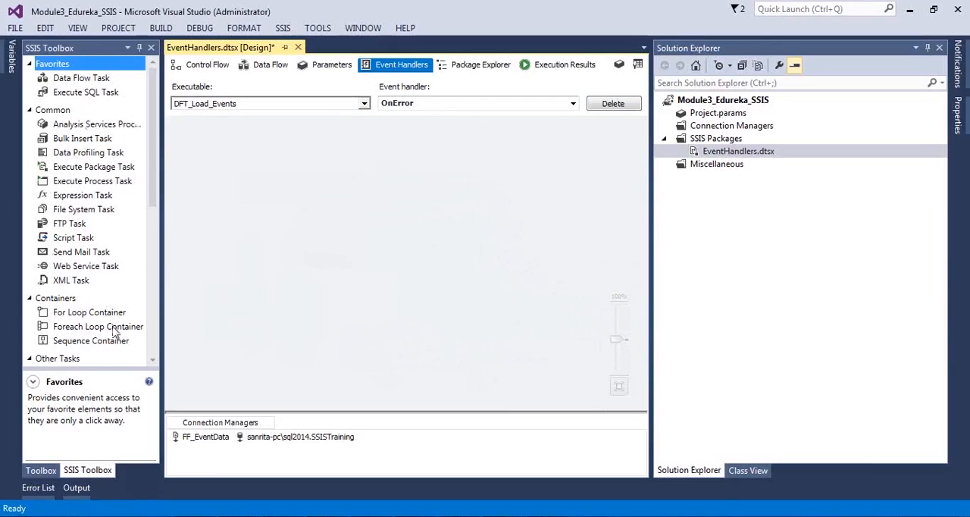
Step: Try adding a Send Mail Task to the OnError event handler of DFT_Load_Events and delete it again
{"action": "left_click_drag", "start_coordinate": [85, 253], "coordinate": [311, 200]}
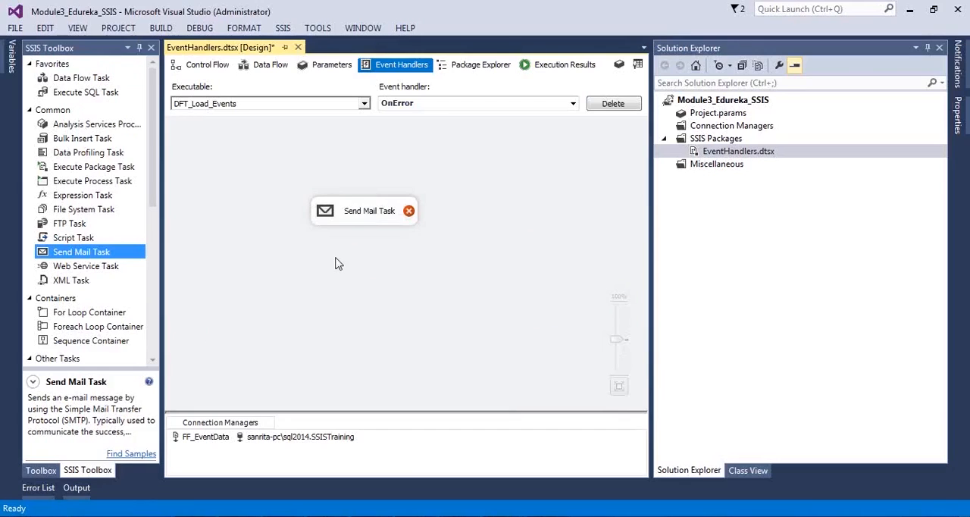
{"action": "left_click", "coordinate": [335, 220]}
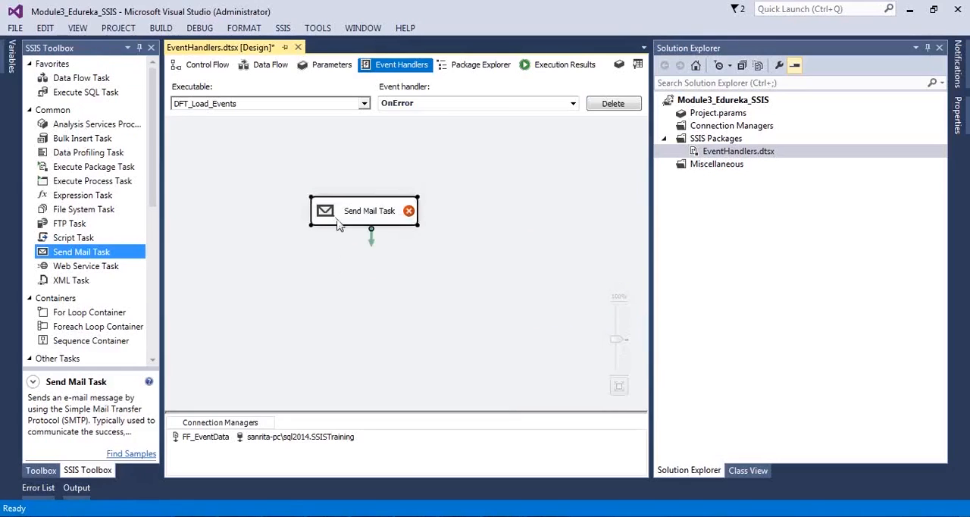
{"action": "key", "text": "Delete"}
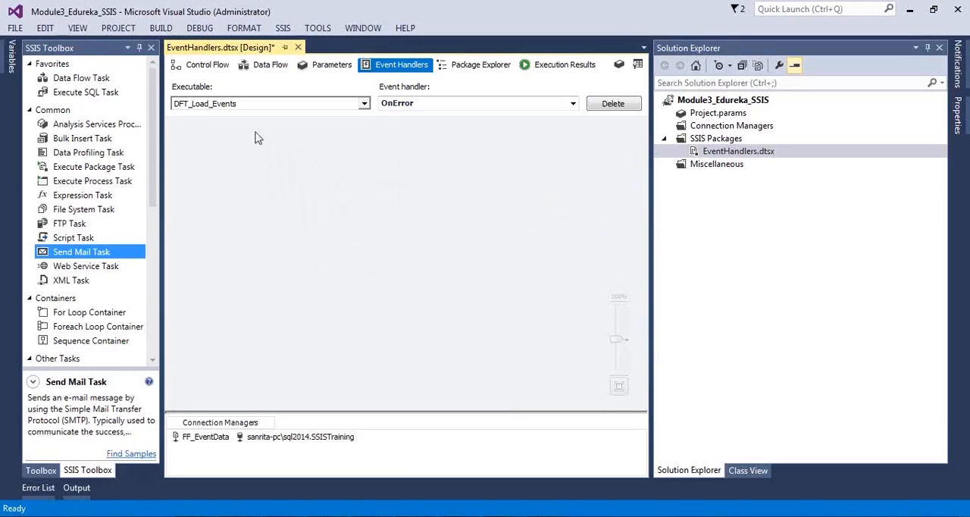
Step: View the control flow, return to the event handlers, and show the OnError handler of the EventHandlers package with its Execute SQL Task
{"action": "left_click", "coordinate": [205, 65]}
{"action": "left_click", "coordinate": [355, 229]}
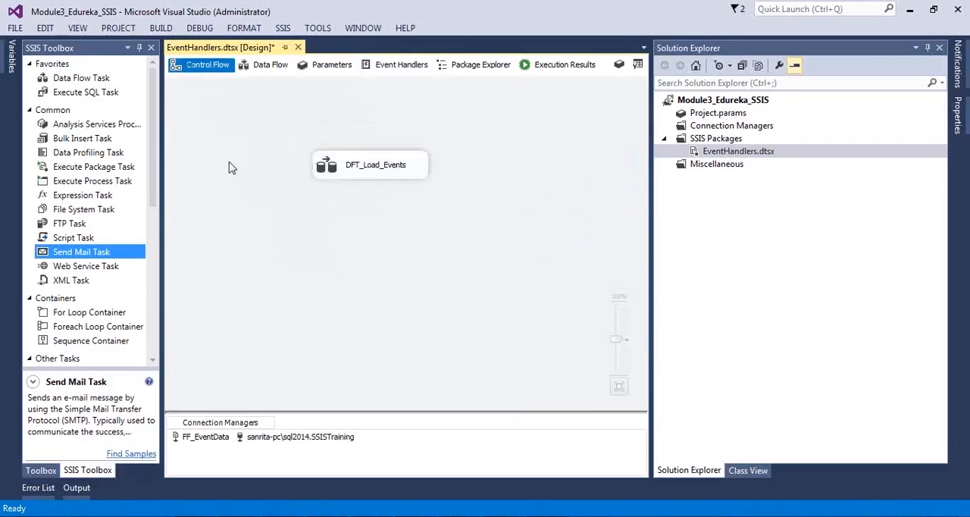
{"action": "left_click", "coordinate": [400, 65]}
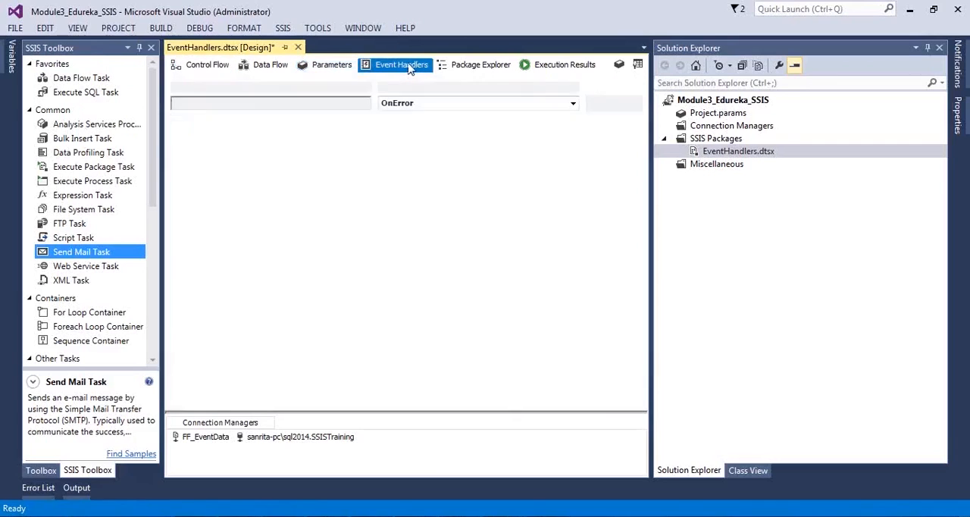
{"action": "left_click", "coordinate": [327, 103]}
{"action": "left_click", "coordinate": [241, 129]}
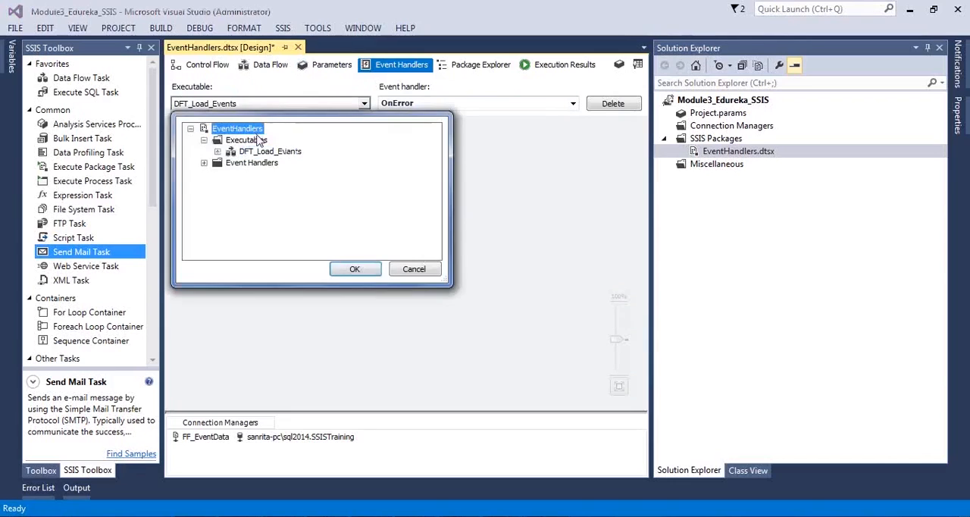
{"action": "left_click", "coordinate": [353, 269]}
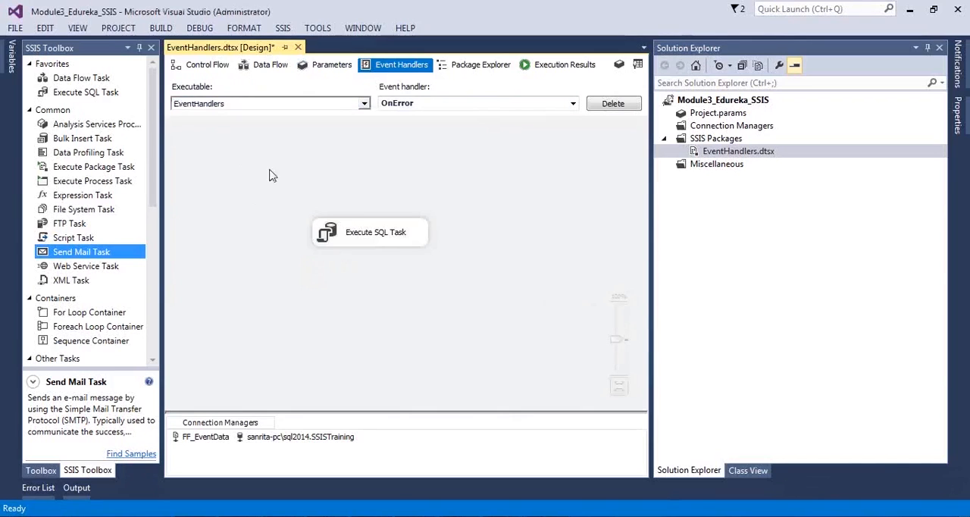
{"action": "left_click", "coordinate": [230, 105]}
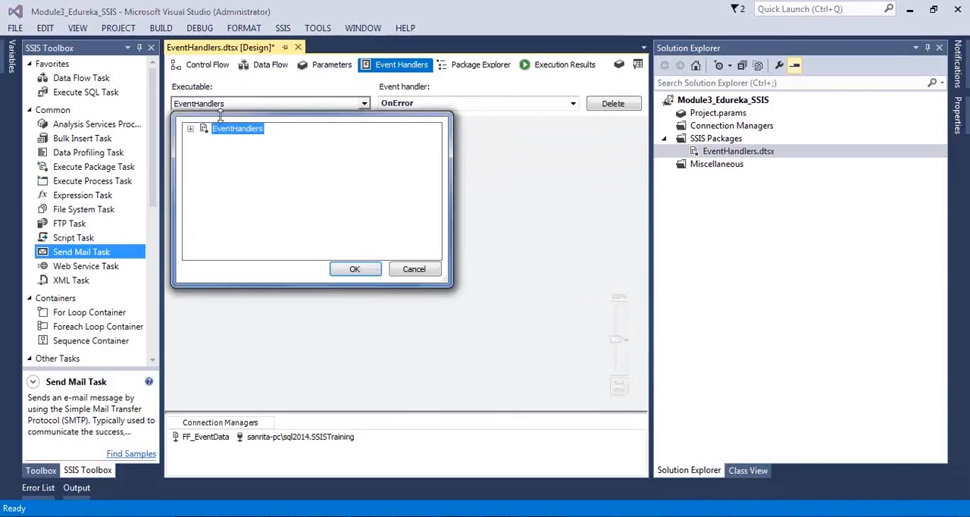
{"action": "left_click", "coordinate": [355, 271]}
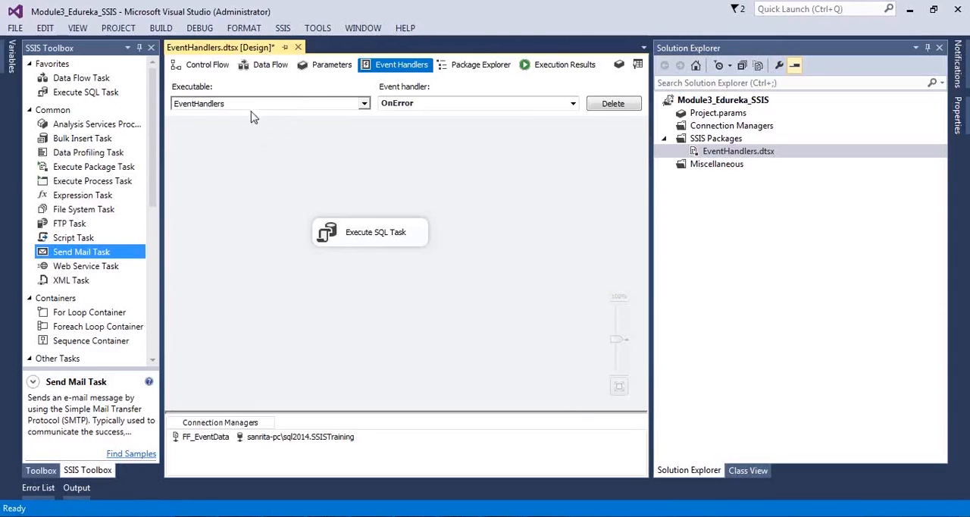
{"action": "left_click", "coordinate": [338, 231]}
{"action": "left_click", "coordinate": [316, 200]}
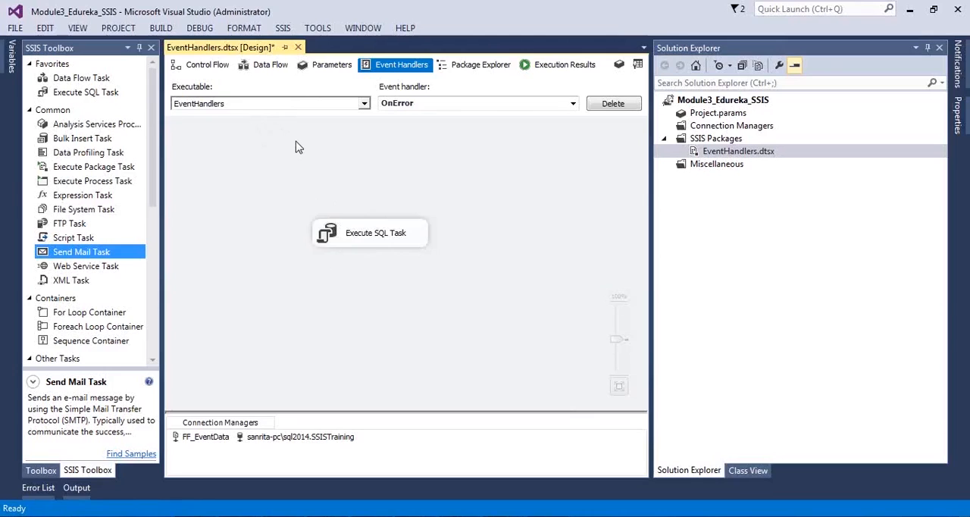